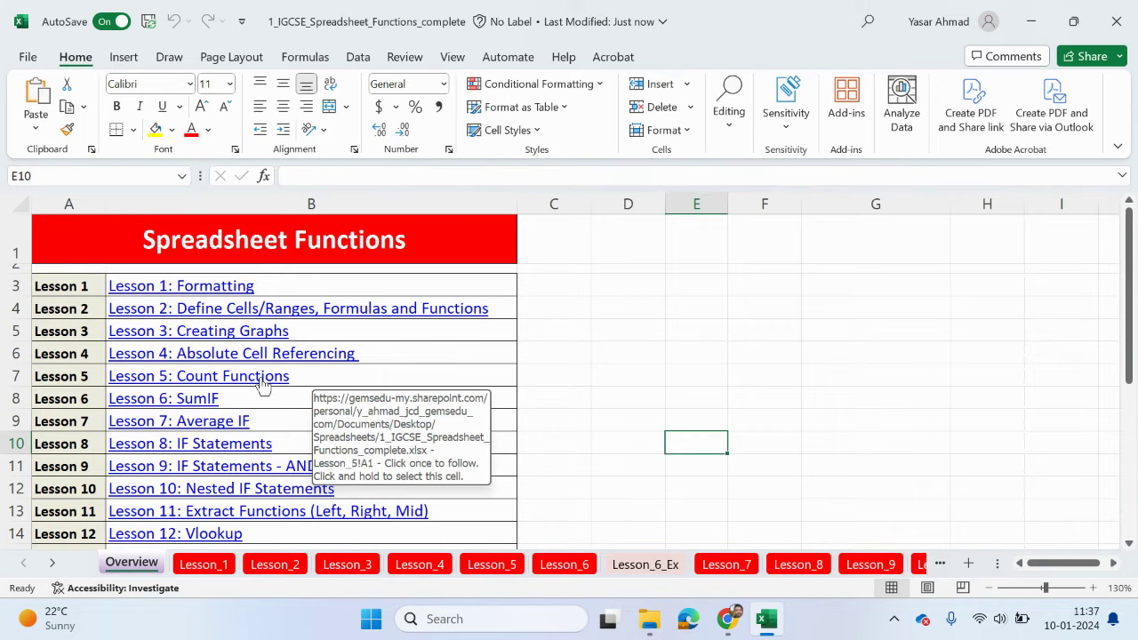
Follow the Overview sheet's 'Lesson 5: Count Functions' hyperlink to the Lesson_5 sheet
left_click(263, 382)
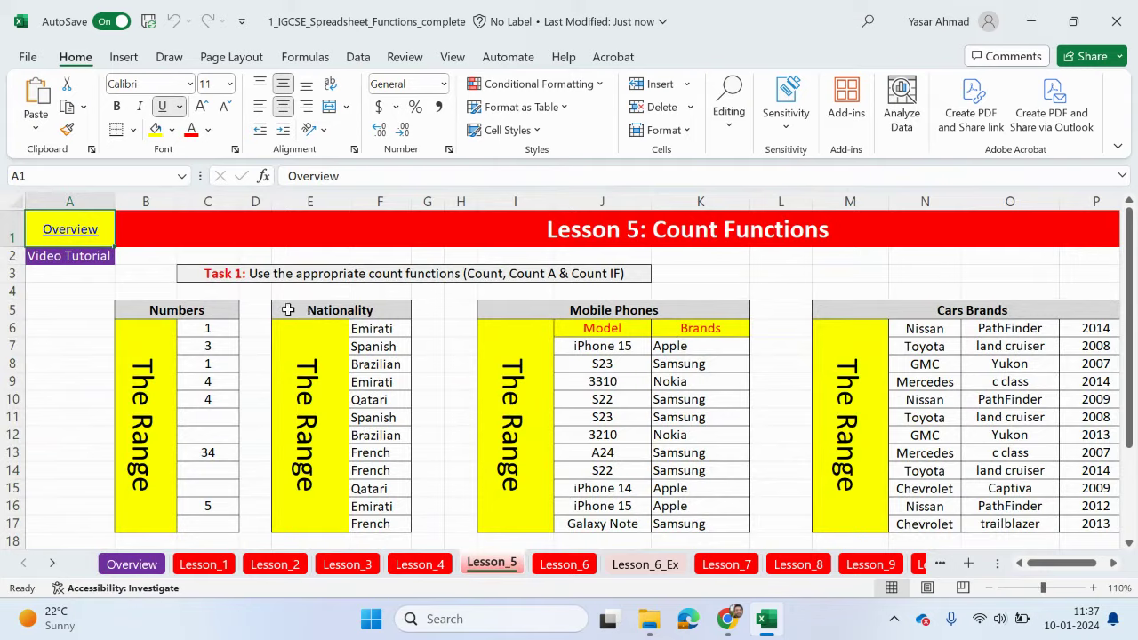
scroll(266, 313, "down", 2)
scroll(205, 313, "up", 1)
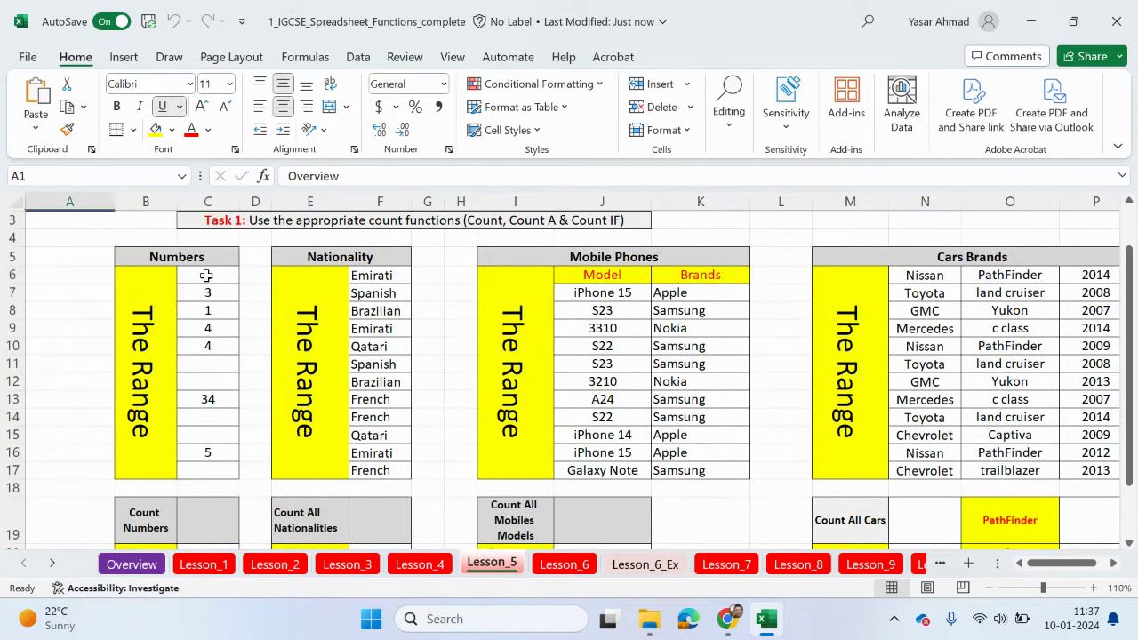
left_click_drag(208, 275, 205, 487)
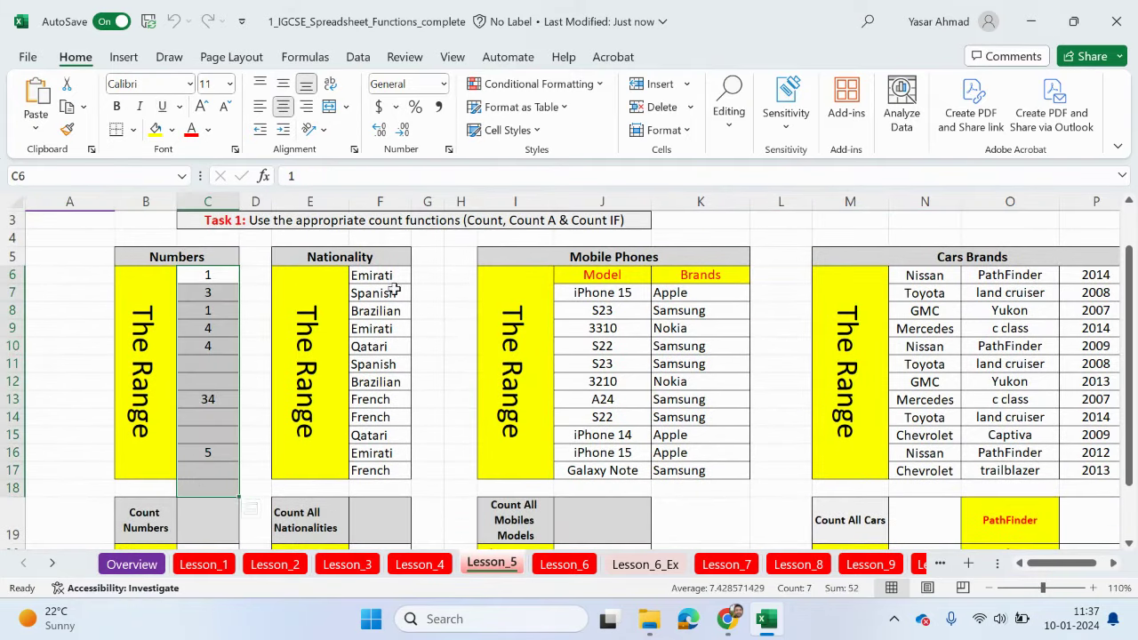
left_click_drag(391, 275, 382, 471)
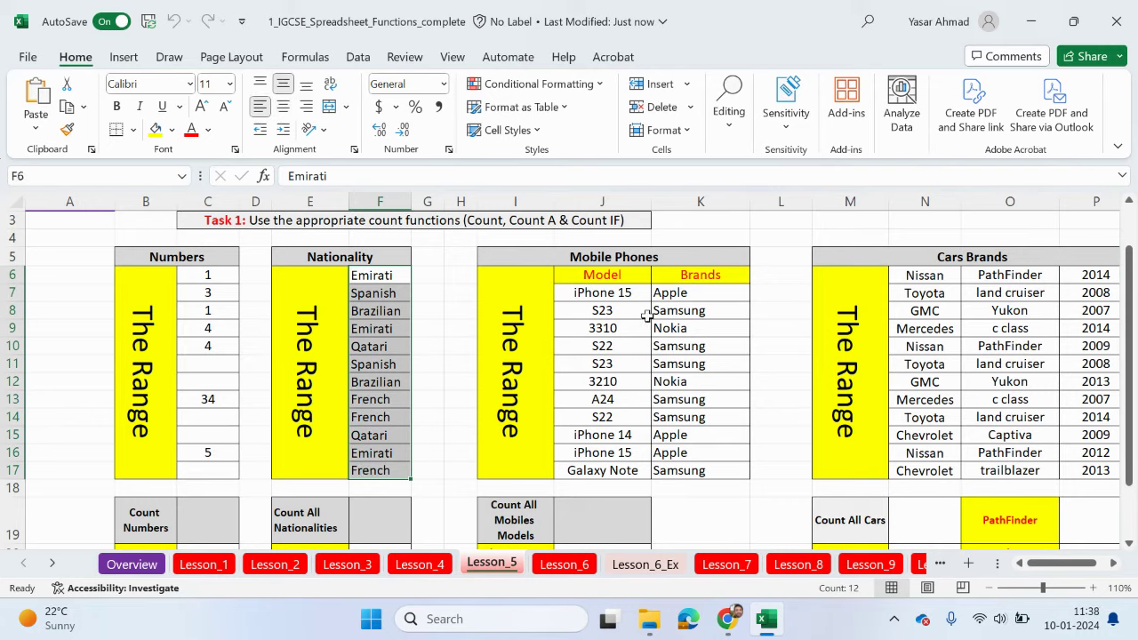
scroll(325, 421, "down", 2)
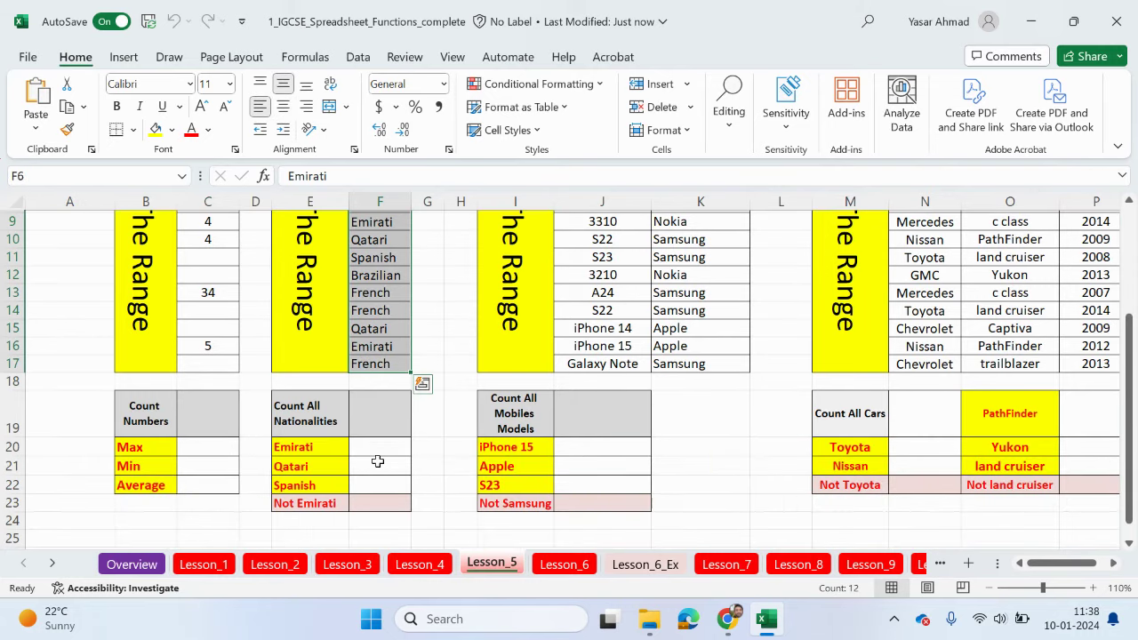
scroll(378, 461, "up", 2)
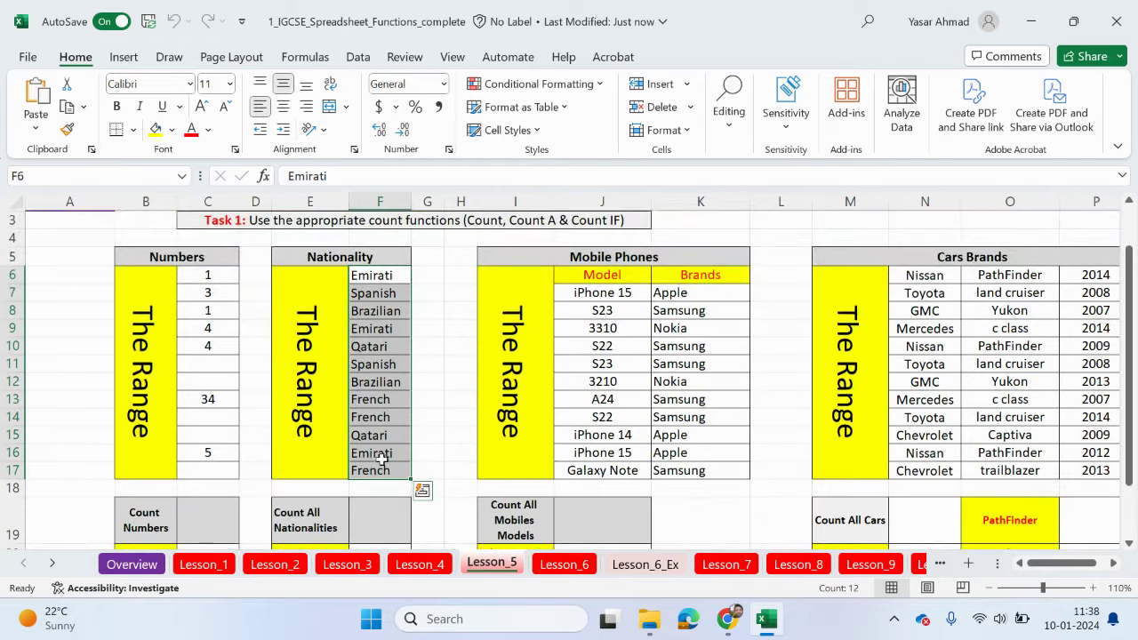
scroll(380, 458, "up", 1)
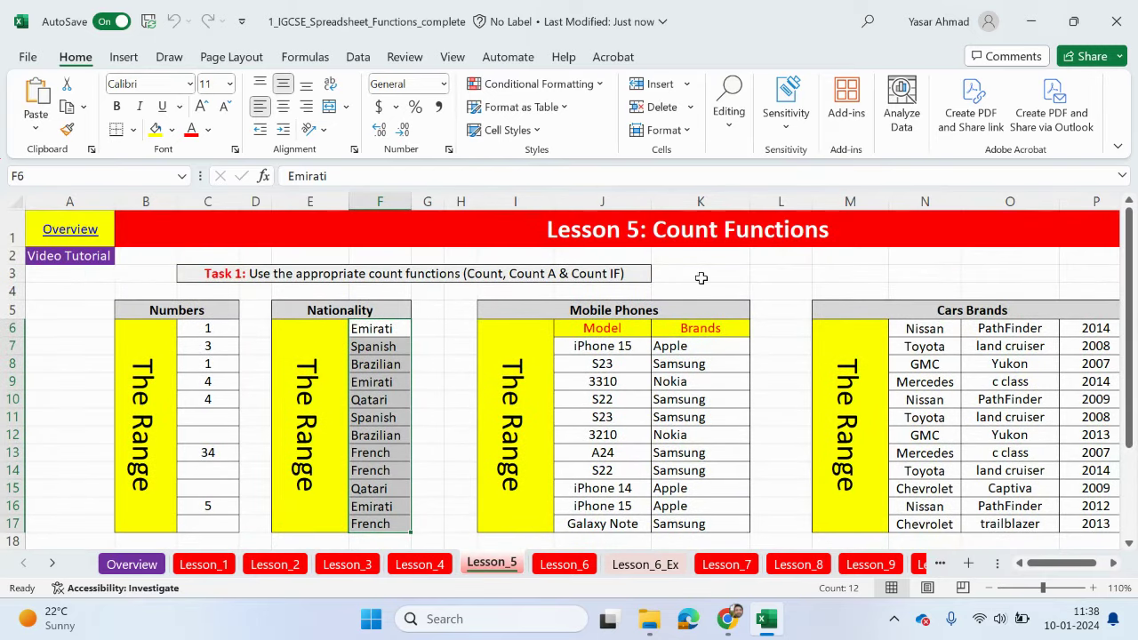
left_click(748, 277)
Start and cancel two =count entries in L3, then widen column L
type("=coun")
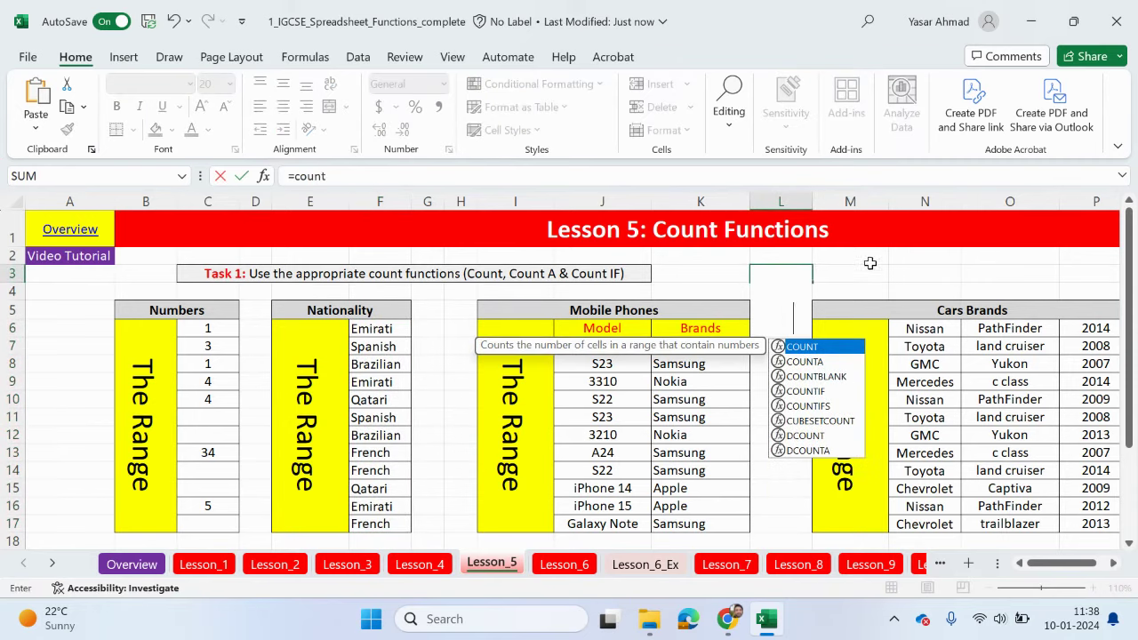
key("Escape")
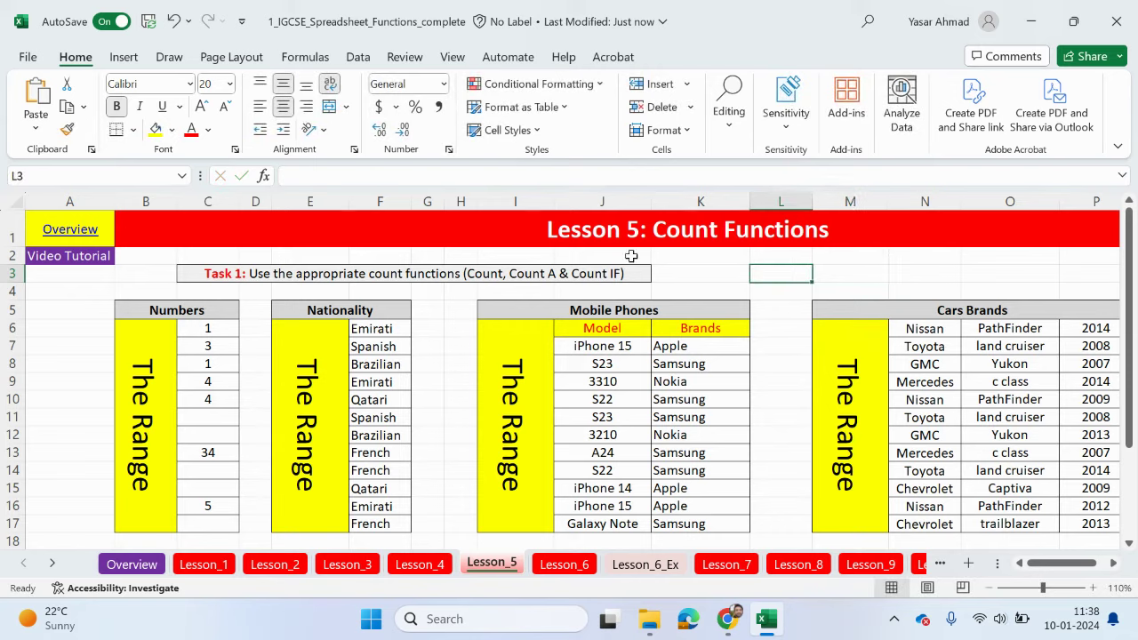
type("=count")
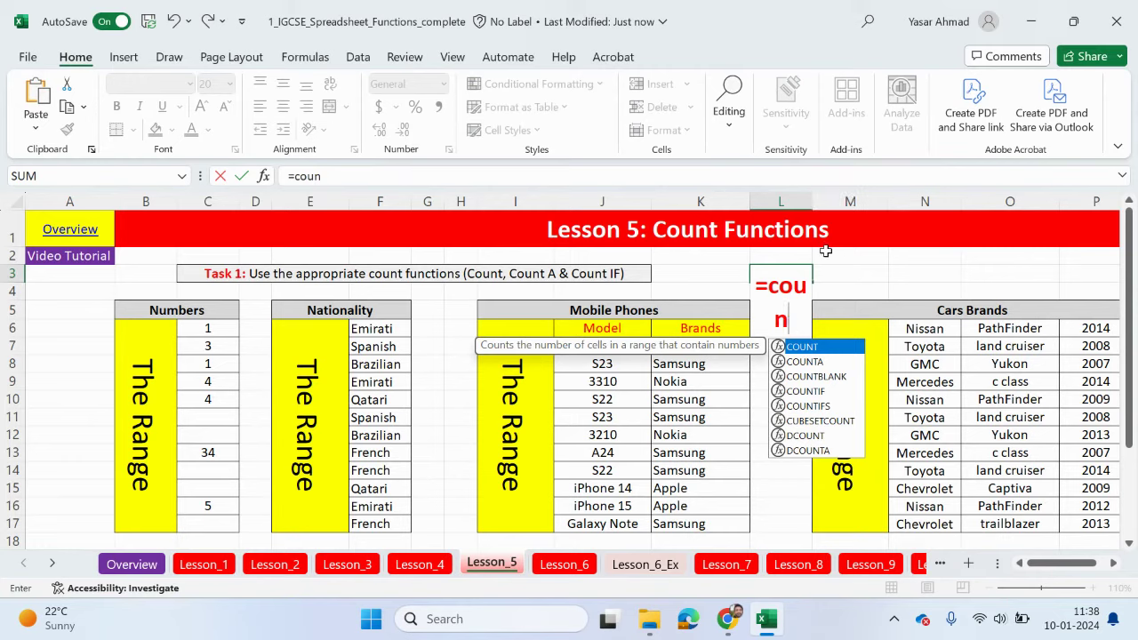
key("Escape")
left_click_drag(811, 201, 901, 201)
Preview the =count, =countA and =countif autocomplete lists in L3, then erase the entry
type("=count")
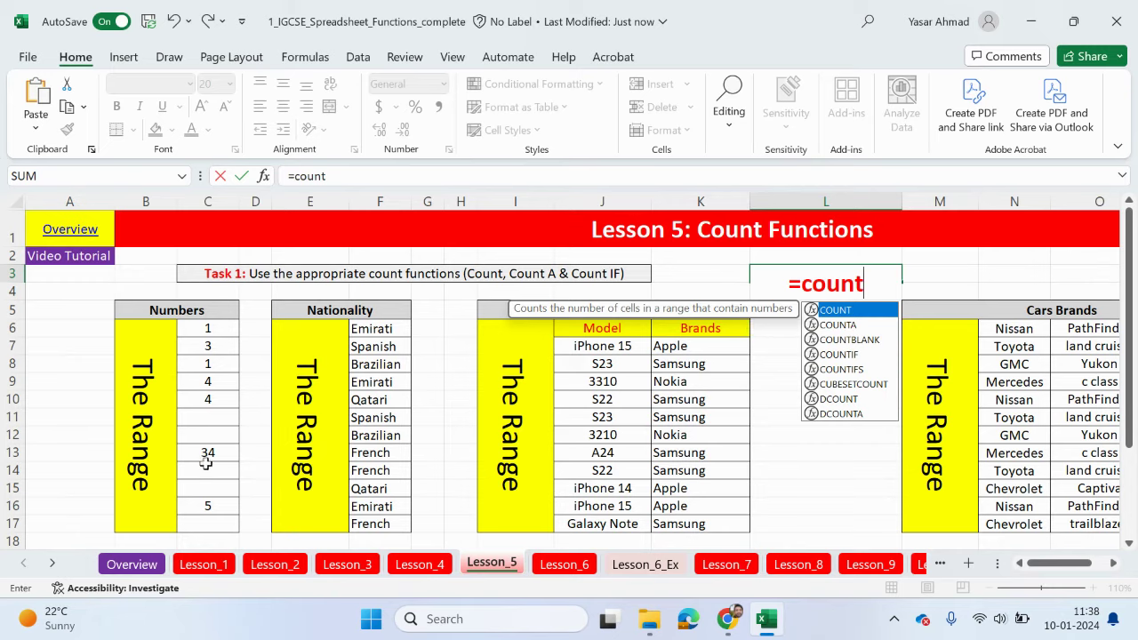
type("A")
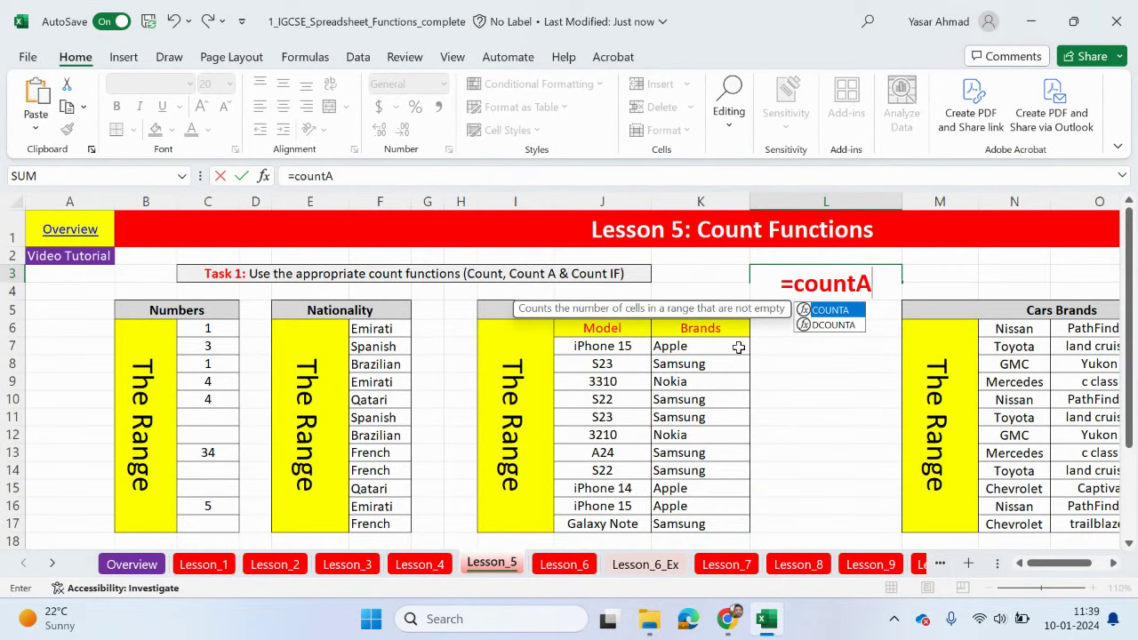
key("BackSpace")
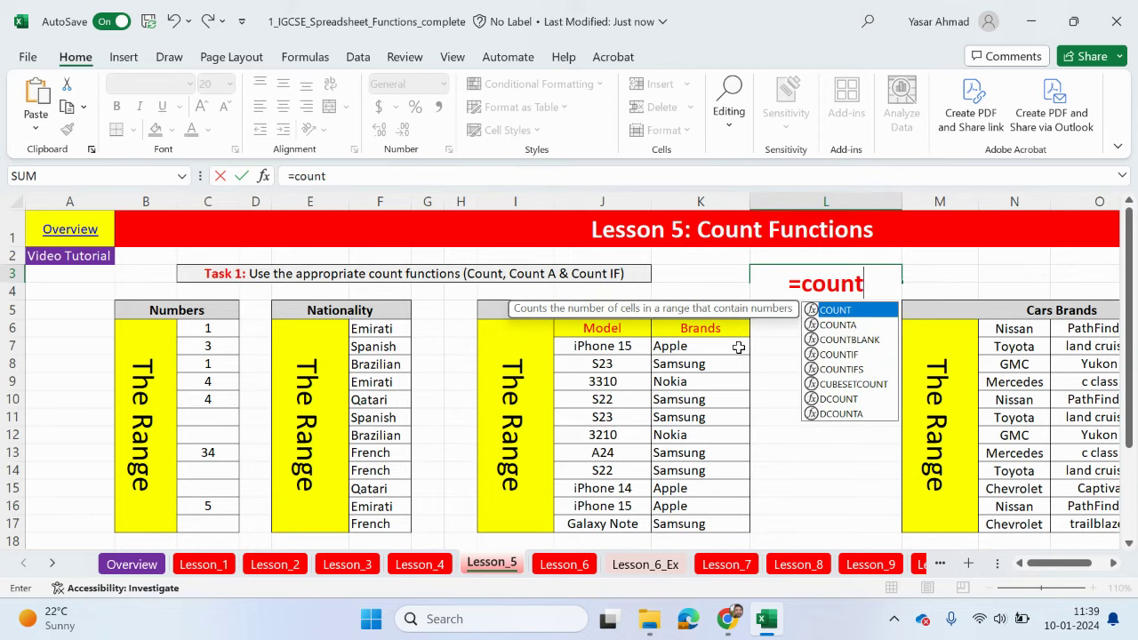
type("if")
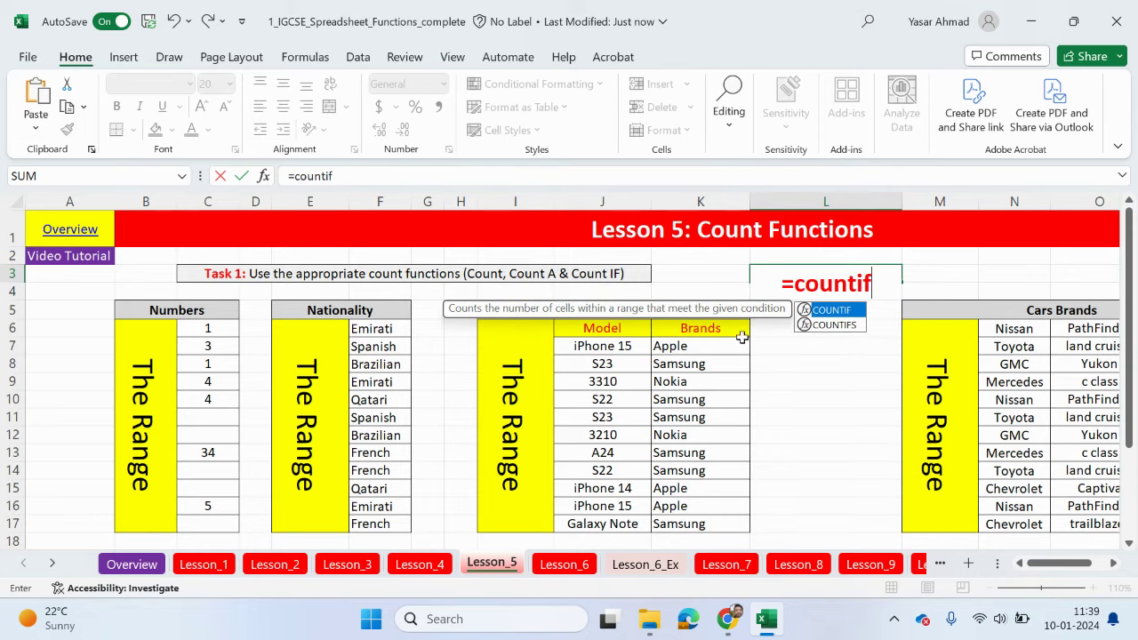
key("BackSpace")
key("BackSpace")
key("BackSpace")
key("BackSpace")
key("BackSpace")
key("BackSpace")
key("BackSpace")
key("BackSpace")
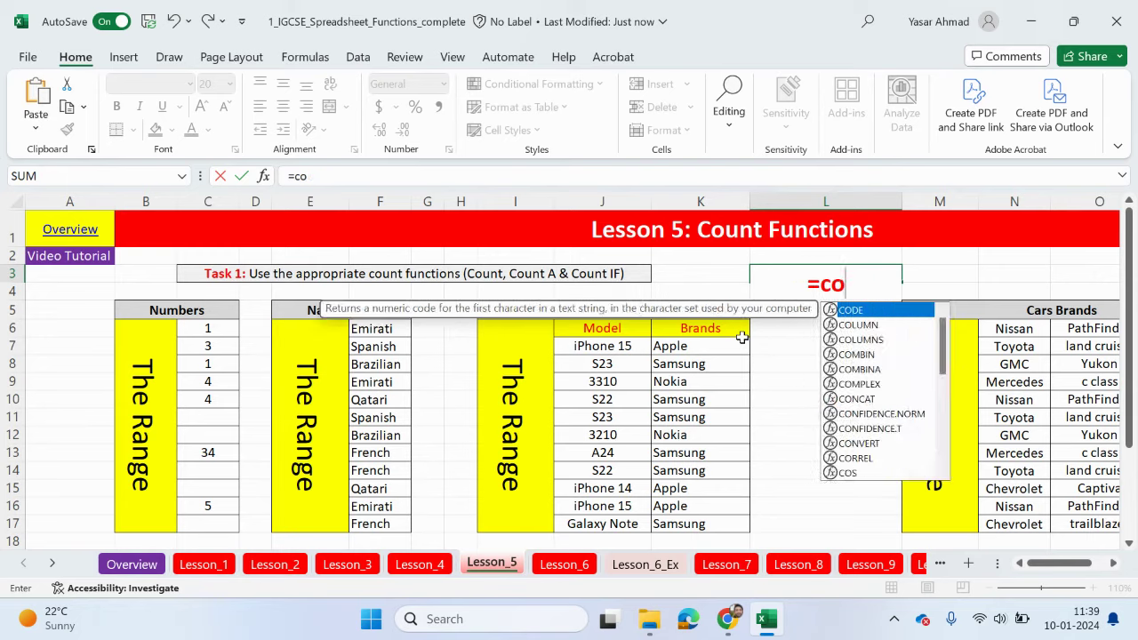
Leave L3 empty and undo the widening of column L
left_click(841, 362)
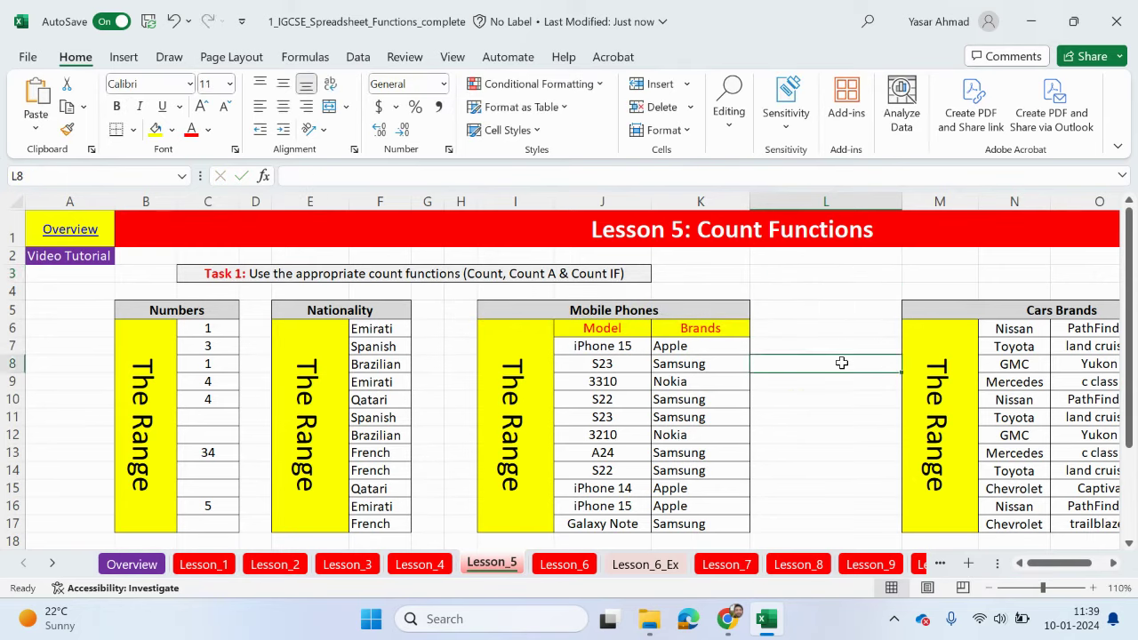
key("ctrl+z")
key("ctrl+z")
left_click(759, 388)
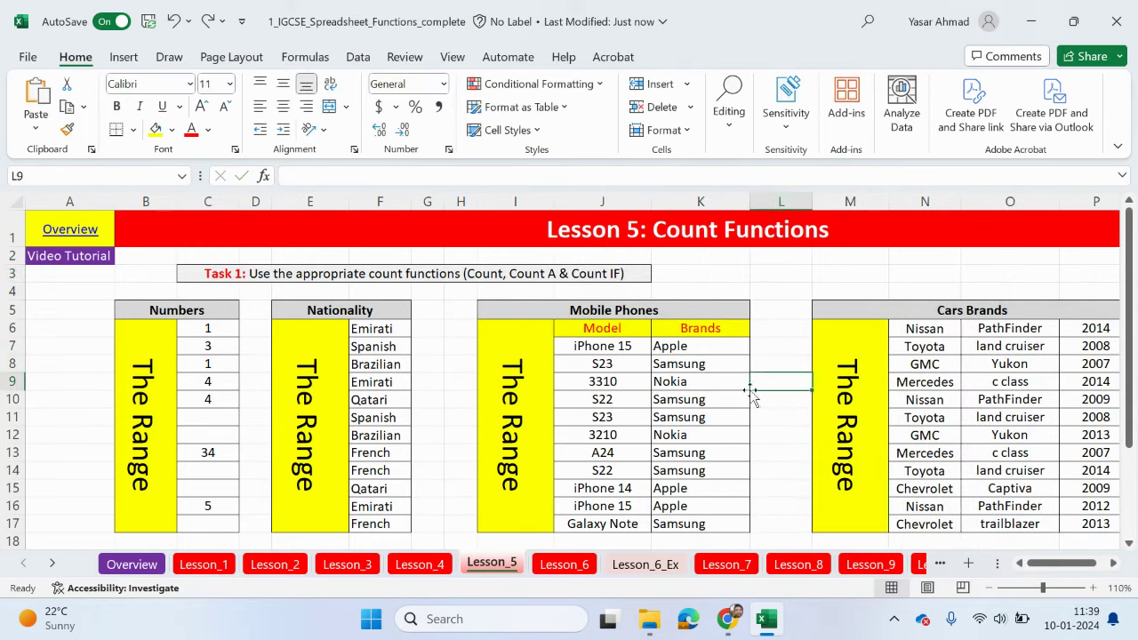
scroll(289, 312, "down", 1)
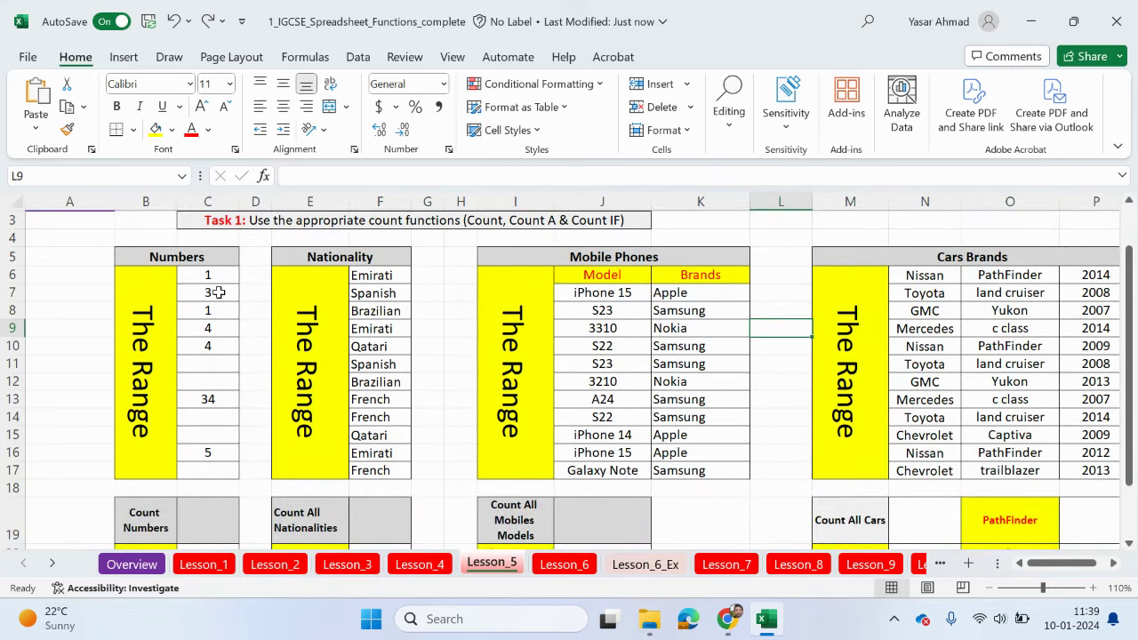
Enter =COUNT(C6:C17) in C19 for Count Numbers, returning 7
left_click_drag(214, 275, 221, 483)
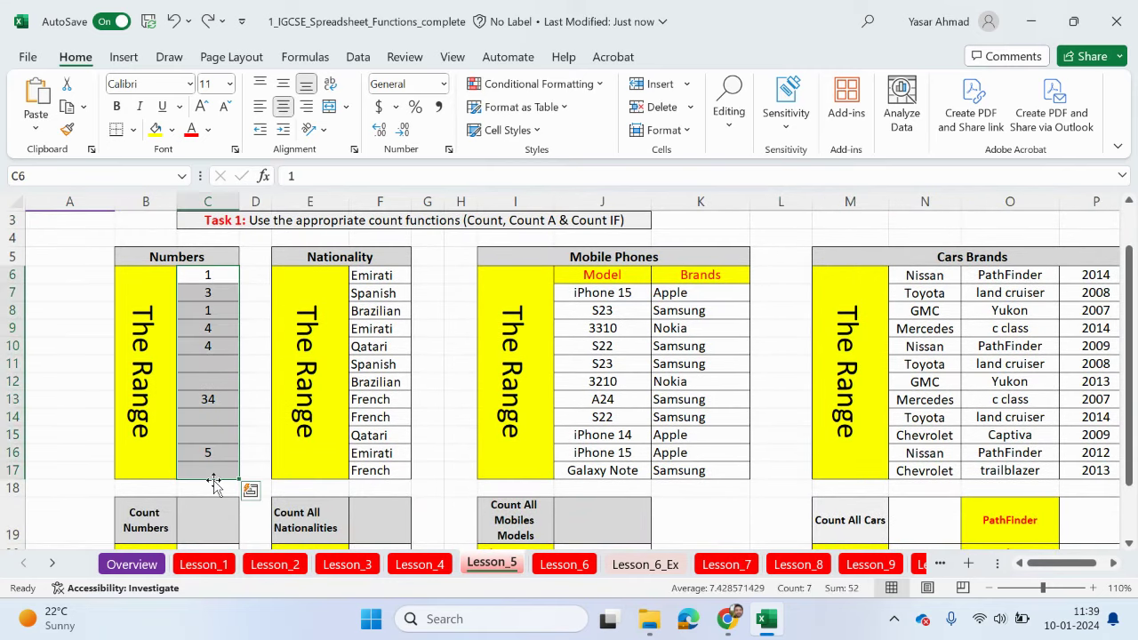
left_click(223, 507)
type("=count")
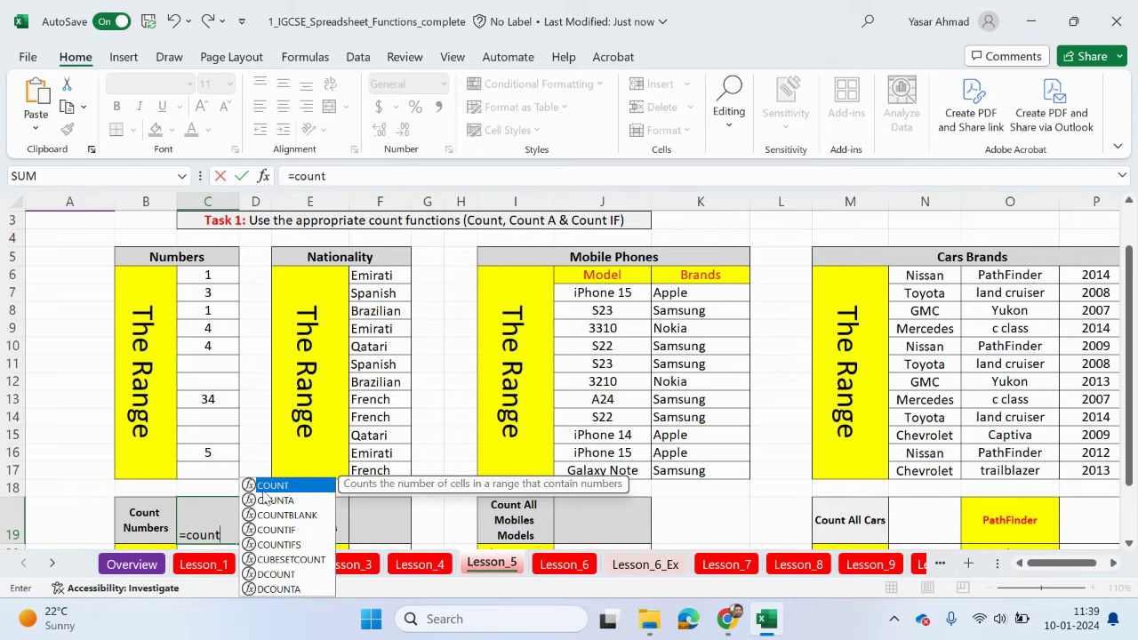
double_click(272, 485)
mouse_move(211, 272)
left_mouse_down()
mouse_move(201, 469)
mouse_move(218, 276)
left_mouse_up()
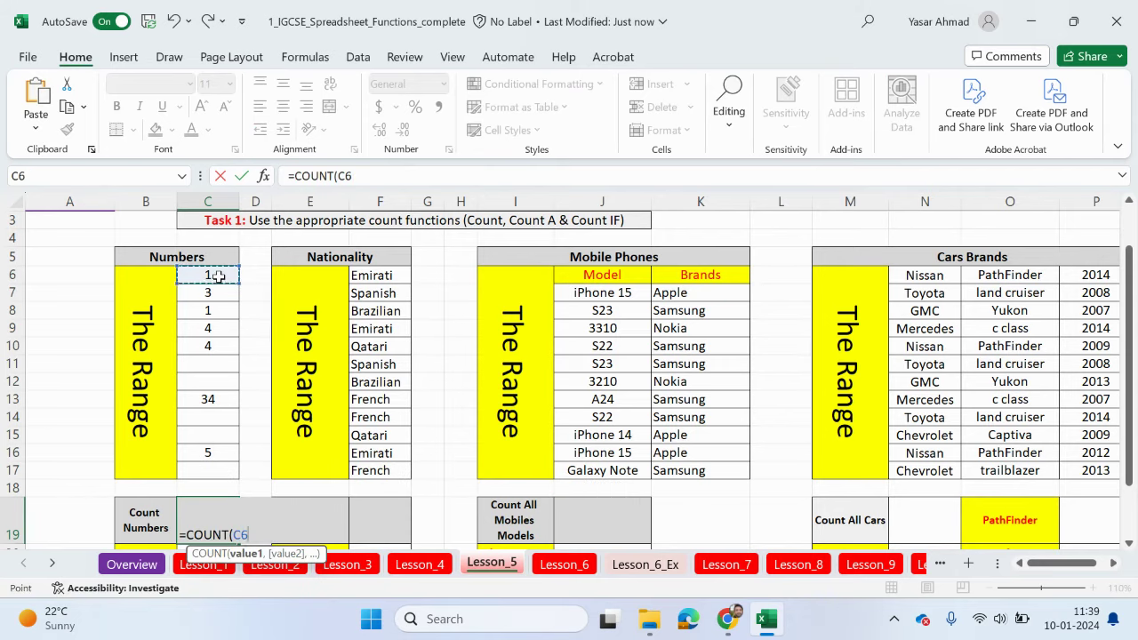
left_click_drag(218, 276, 194, 468)
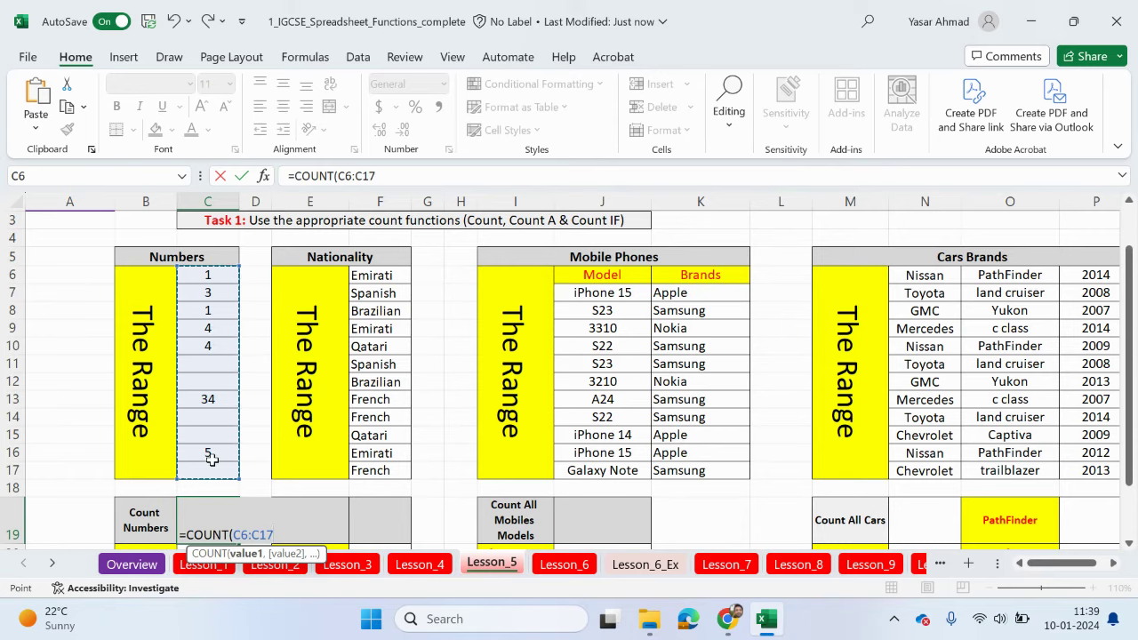
key("Return")
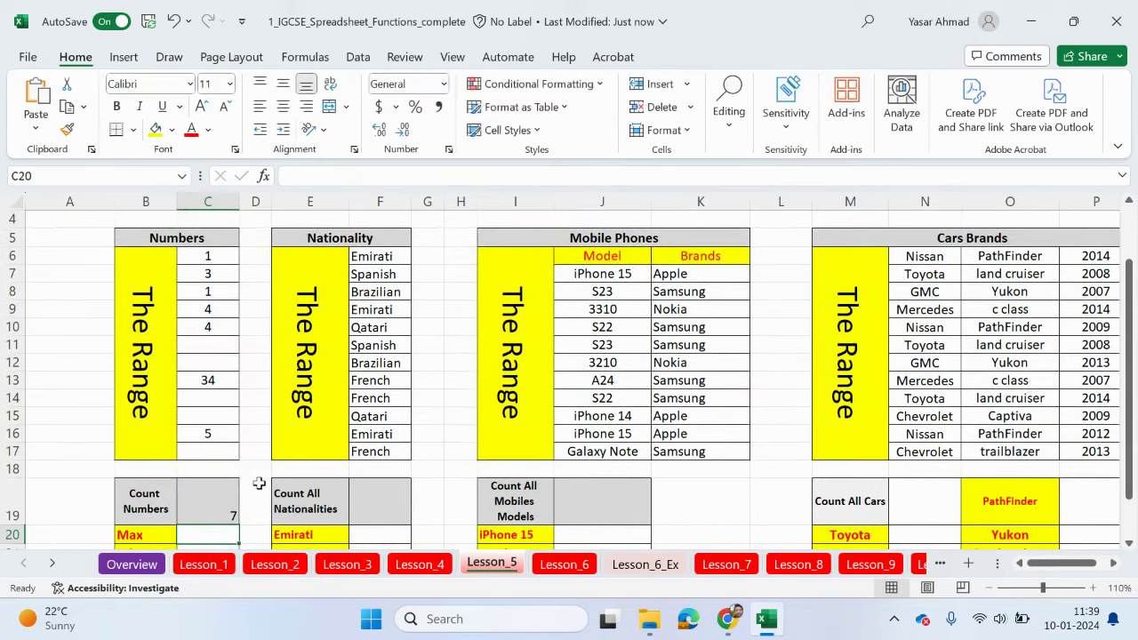
Add 5 in C15 and clear the 34 from C13
left_click(236, 416)
type("5")
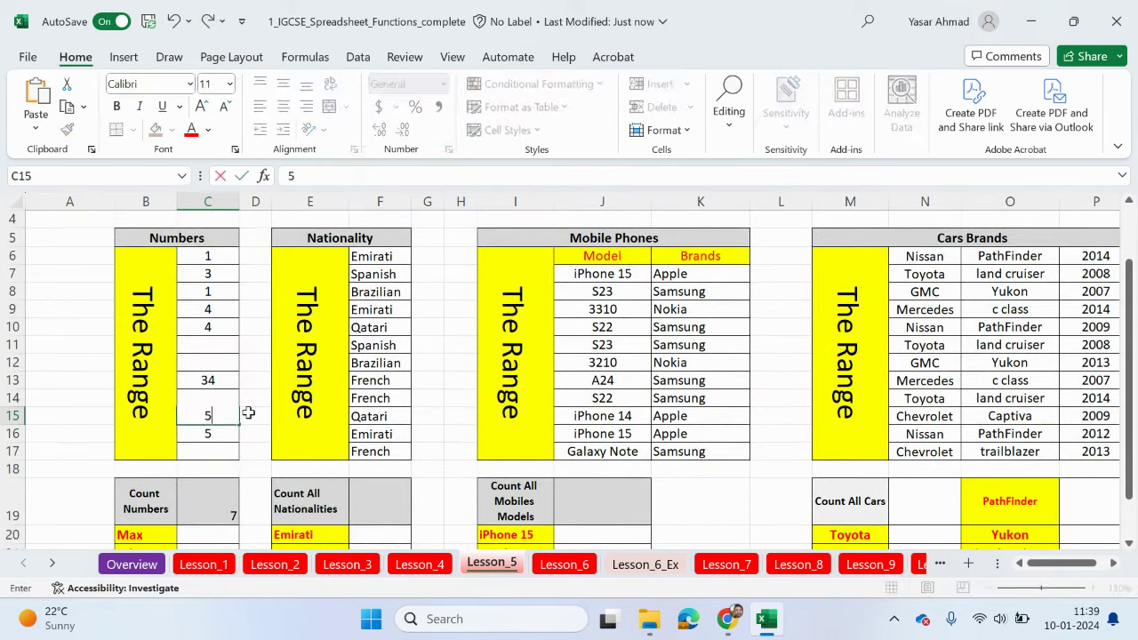
left_click(257, 418)
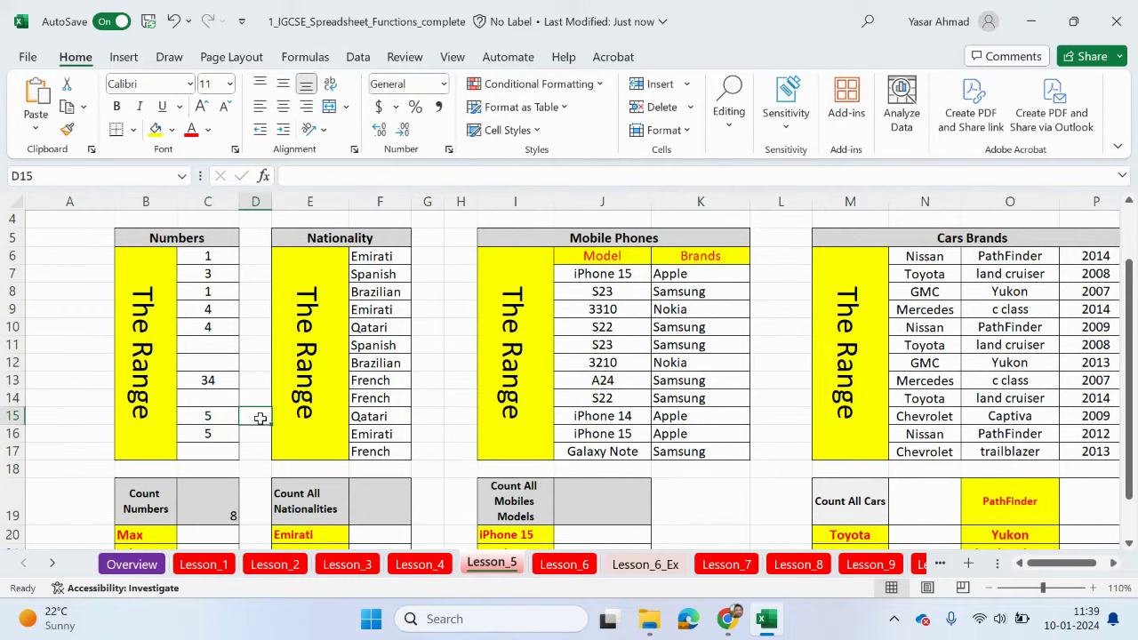
left_click(209, 379)
key("BackSpace")
left_click(265, 430)
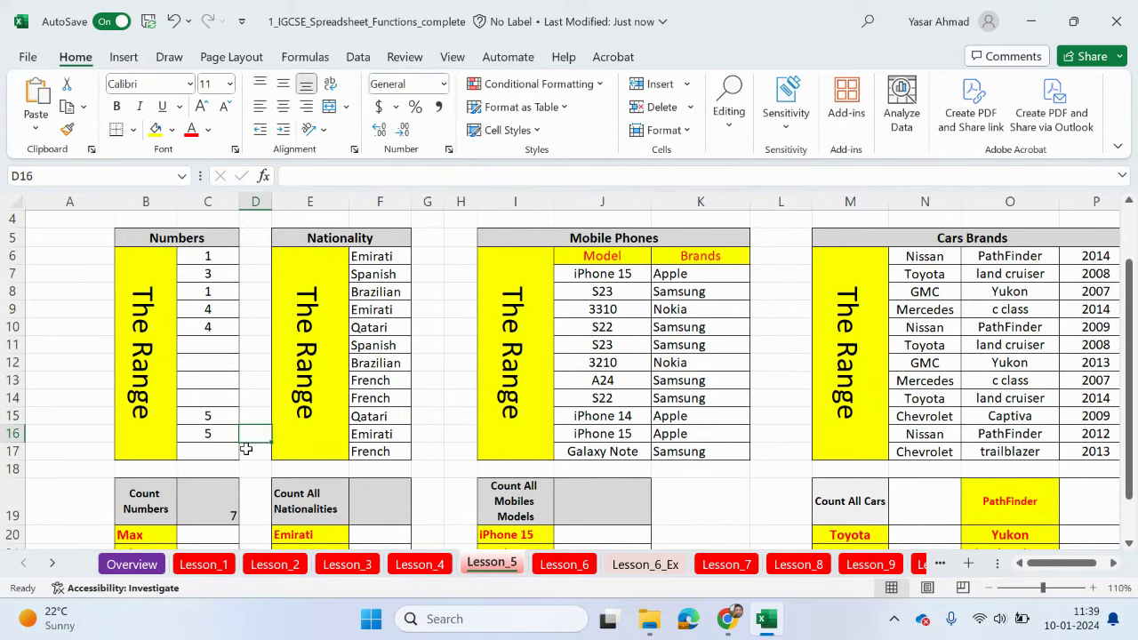
Enter the text 'a' in C12 as a test, then clear it again
left_click(220, 360)
type("a")
left_click(251, 397)
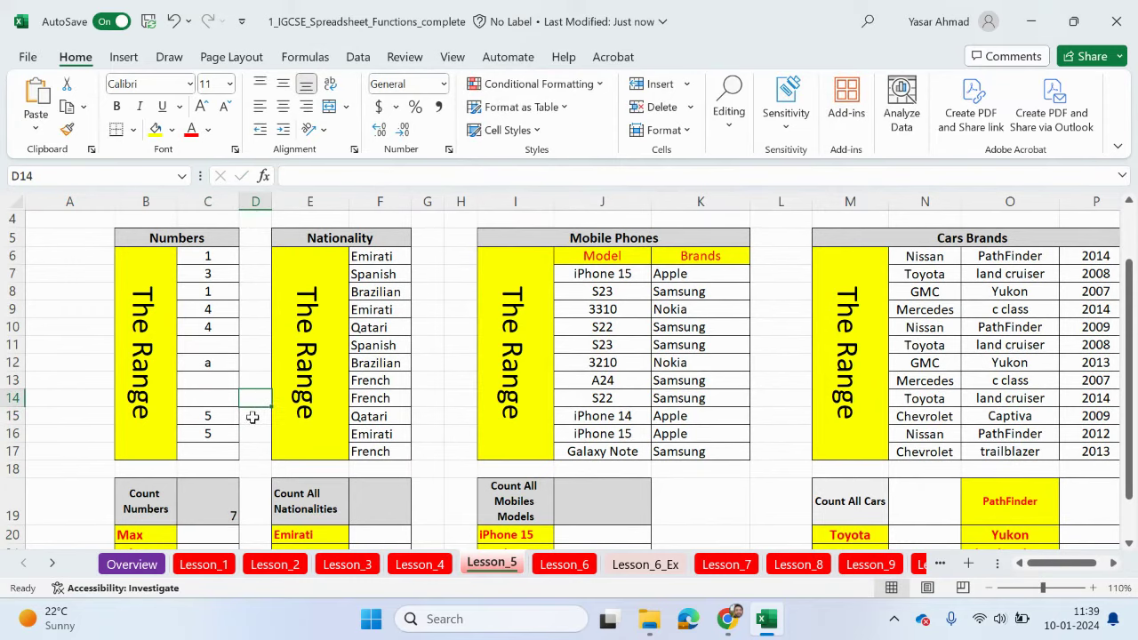
left_click(218, 363)
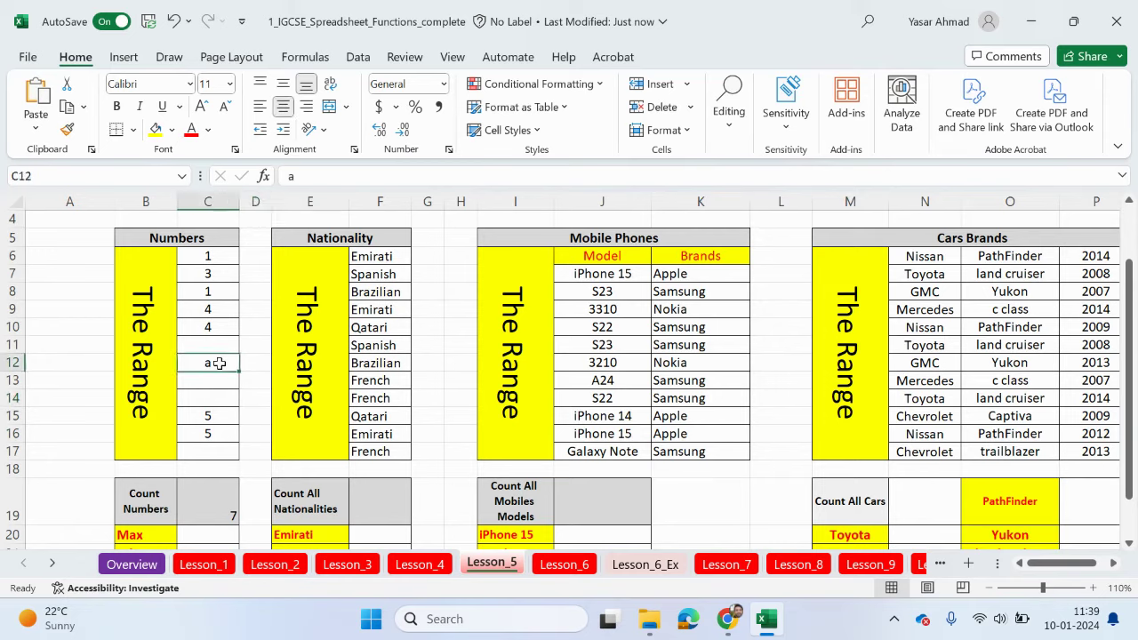
key("BackSpace")
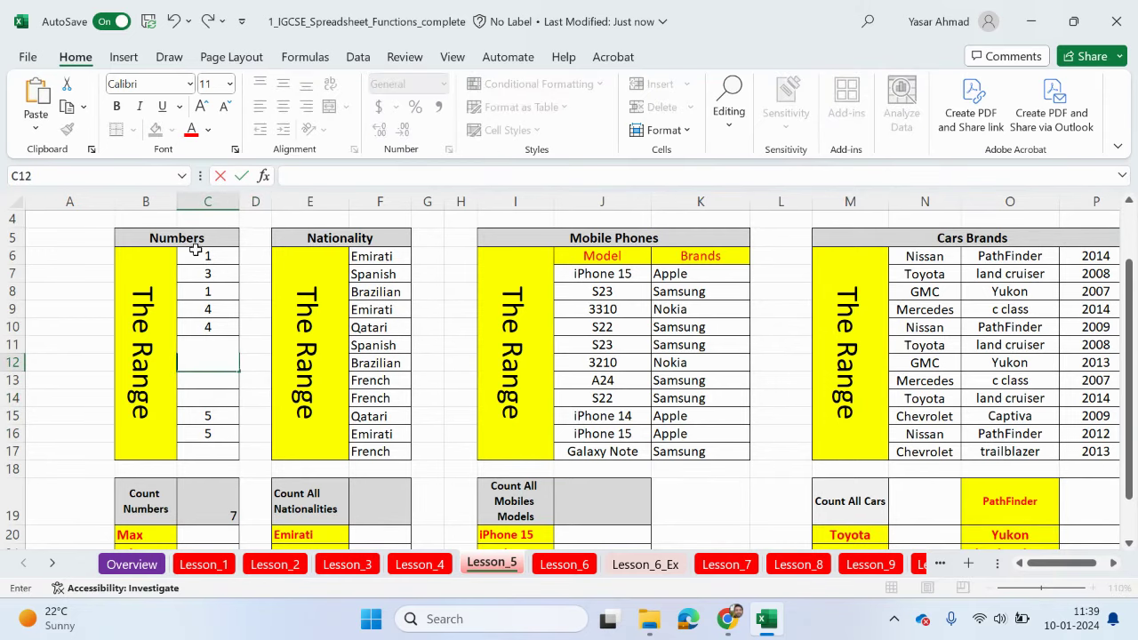
scroll(203, 284, "down", 1)
Start a MAX formula for the numbers, then abandon it
left_click(213, 483)
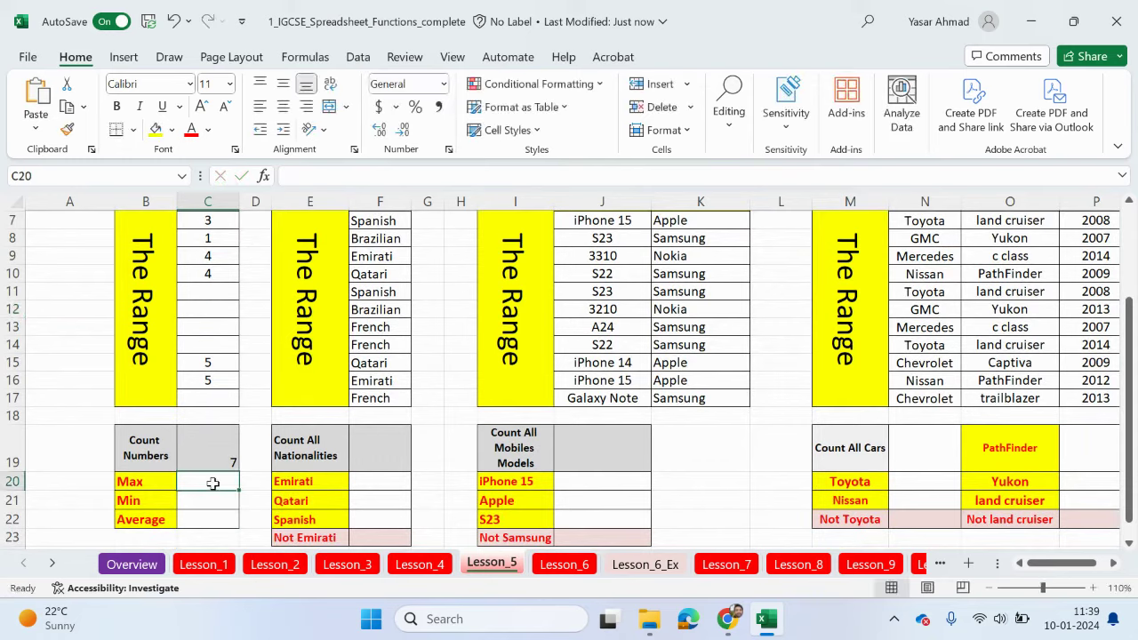
type("=max")
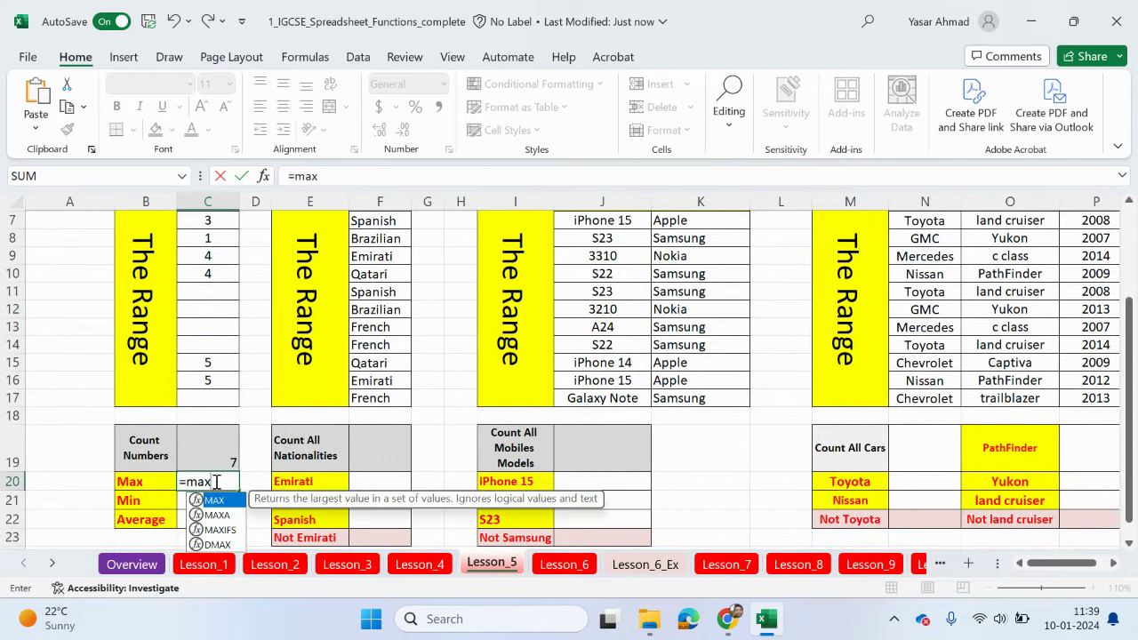
key("Tab")
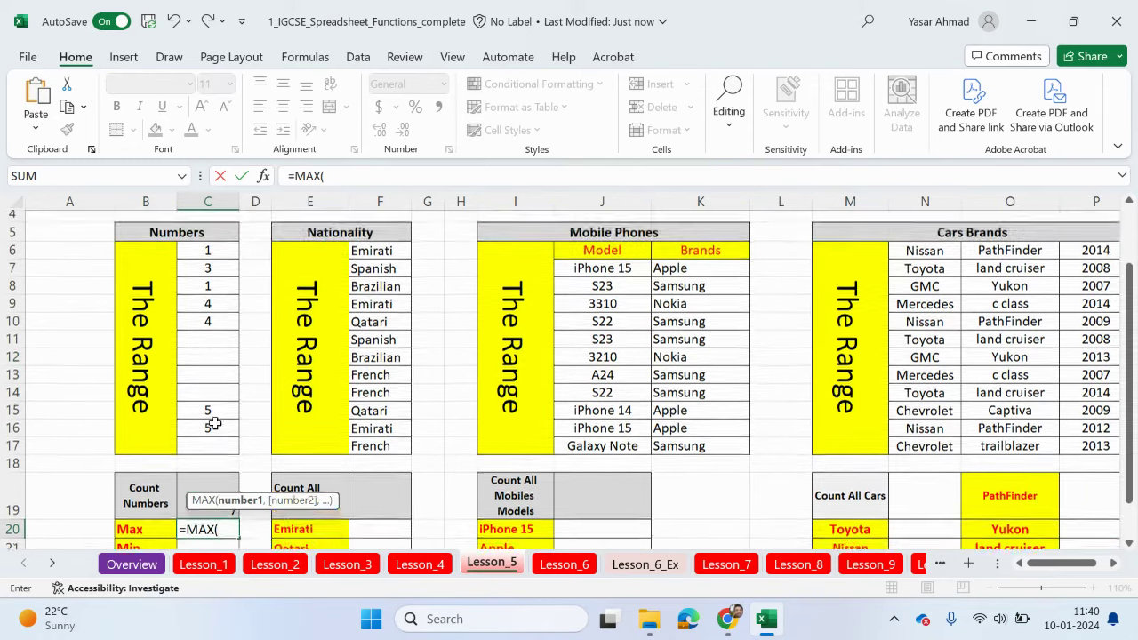
scroll(216, 431, "up", 1)
key("BackSpace")
key("BackSpace")
key("BackSpace")
key("BackSpace")
key("BackSpace")
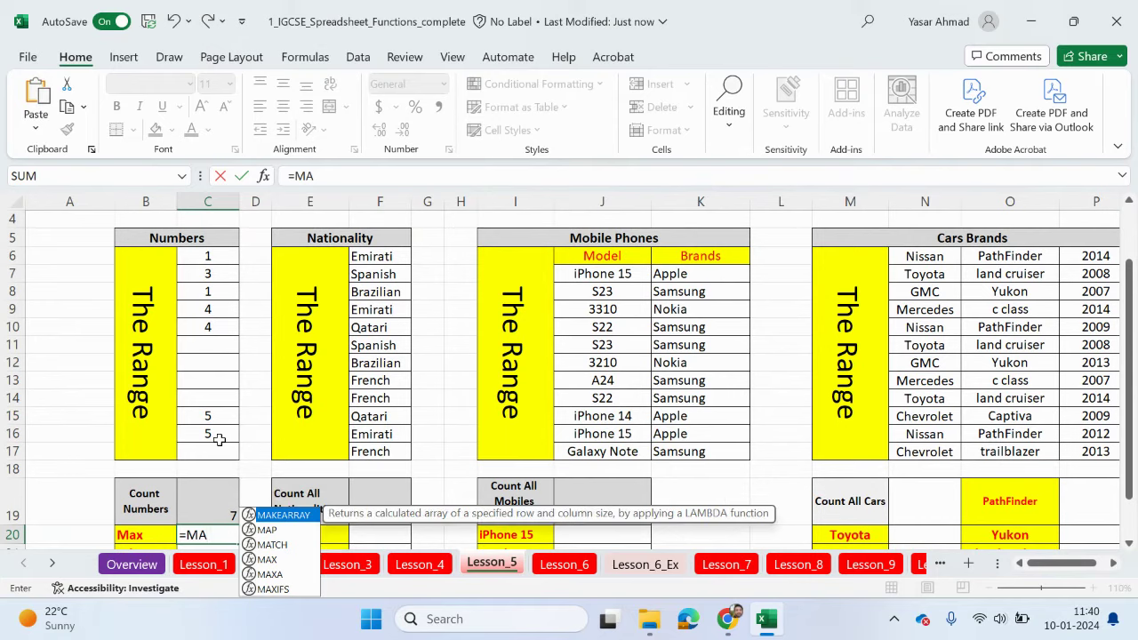
left_click(257, 451)
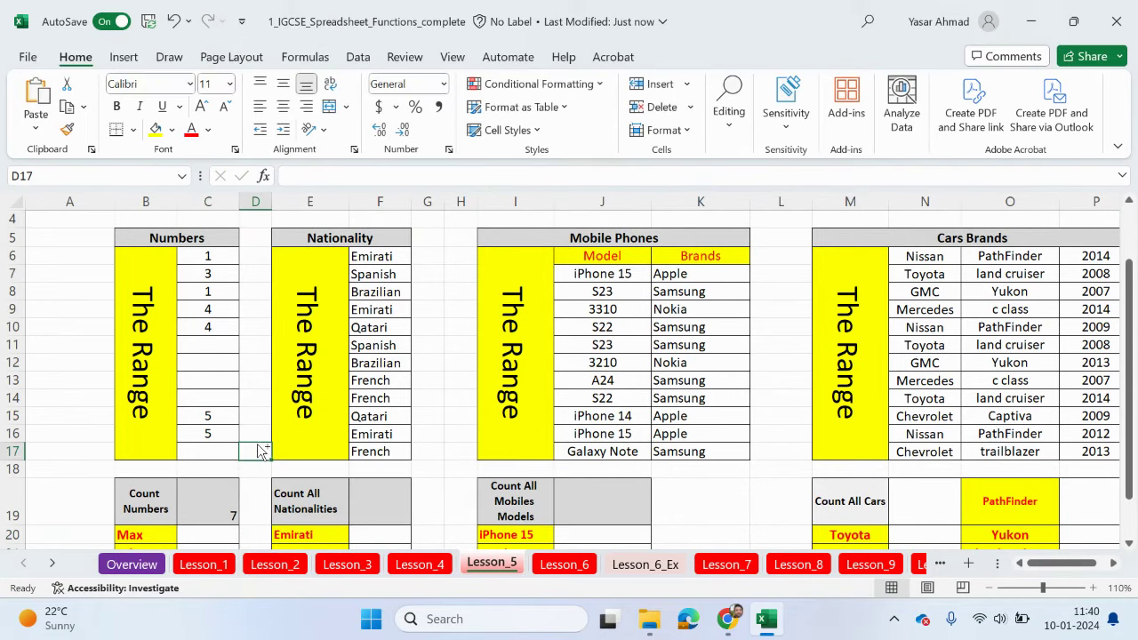
Restore 34 in C13 and clear the 5 from C15
key("Left")
key("Up")
key("Up")
key("Up")
key("Up")
type("34")
key("ctrl+Return")
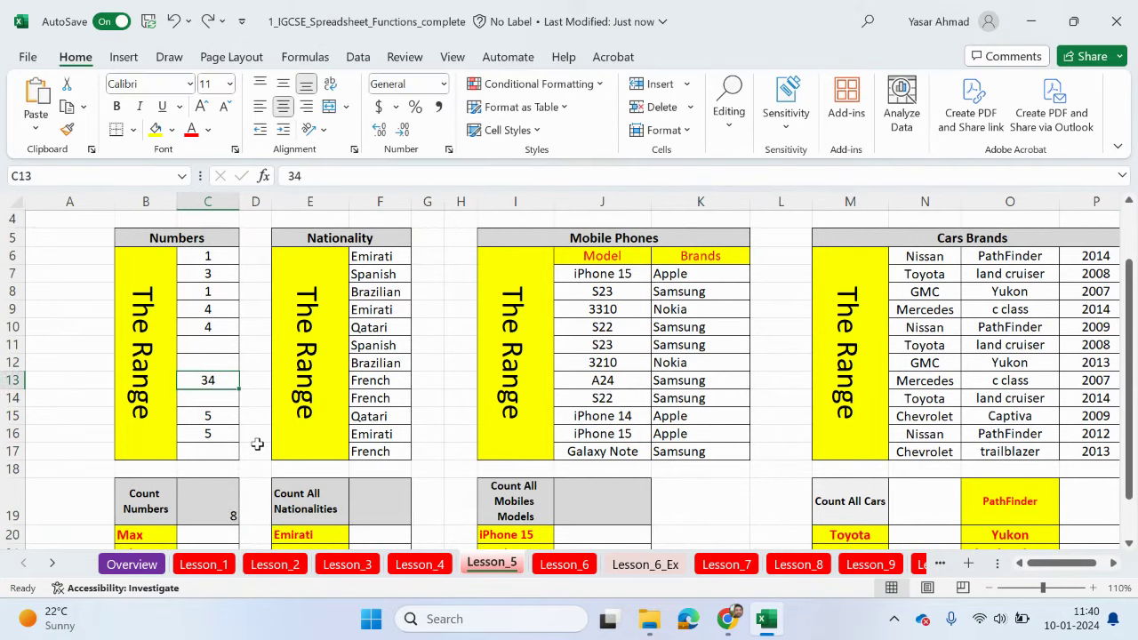
key("Down")
key("Down")
key("Delete")
scroll(236, 391, "down", 1)
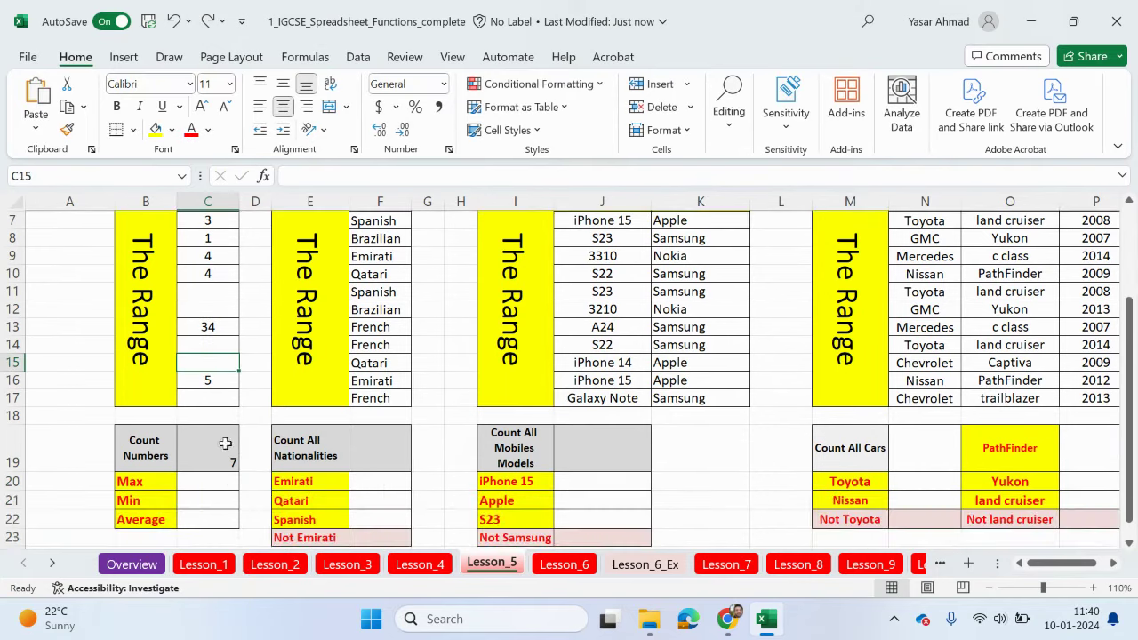
Enter =MAX(C6:C17) and =MIN(C6:C17) in C20 and C21, returning 34 and 1
left_click(214, 482)
type("=")
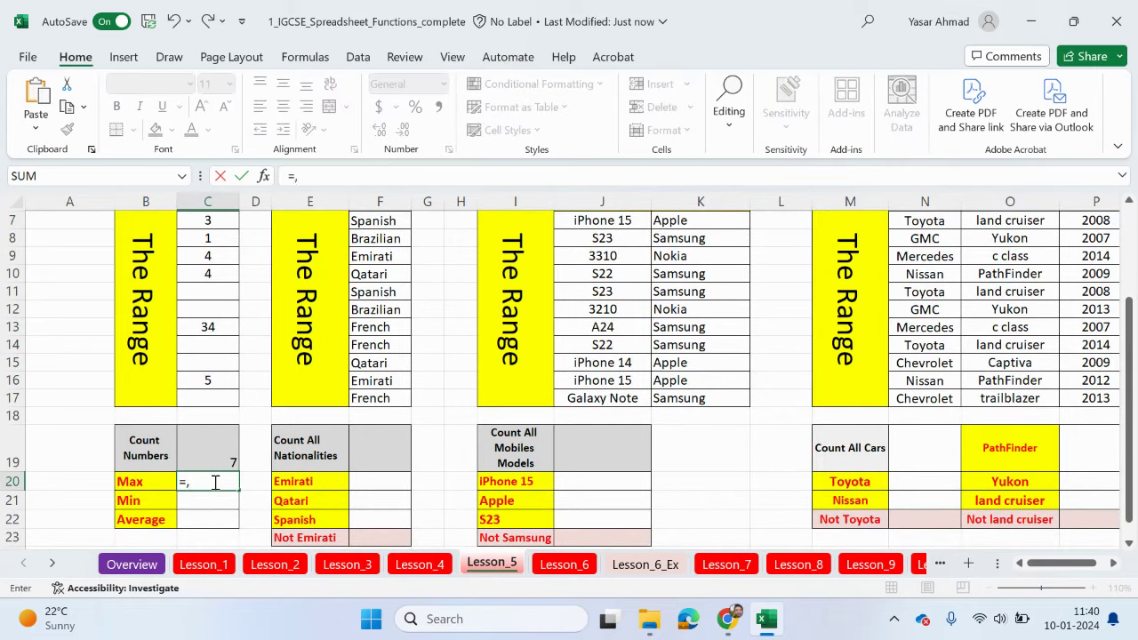
type("max")
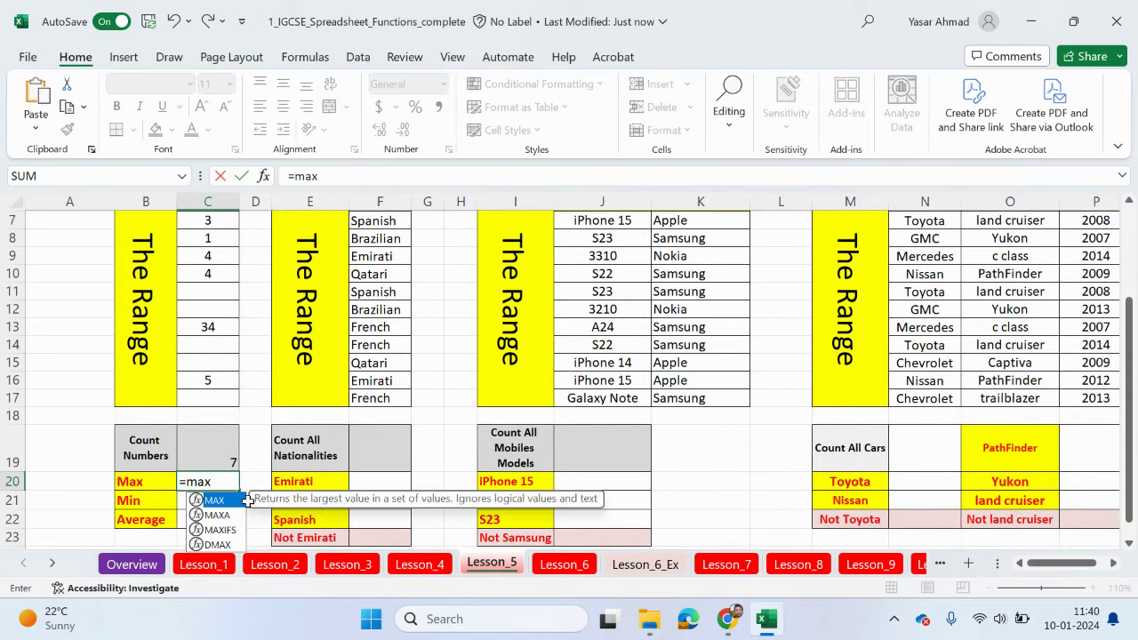
double_click(245, 497)
scroll(214, 338, "up", 2)
left_click_drag(213, 309, 197, 503)
key("Return")
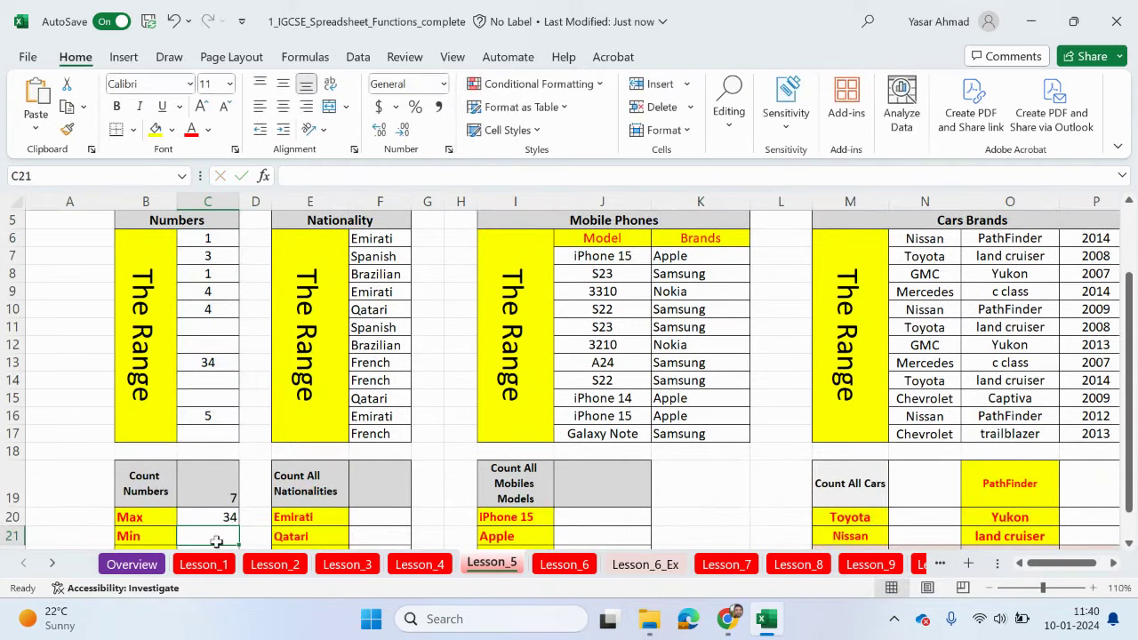
type("=min")
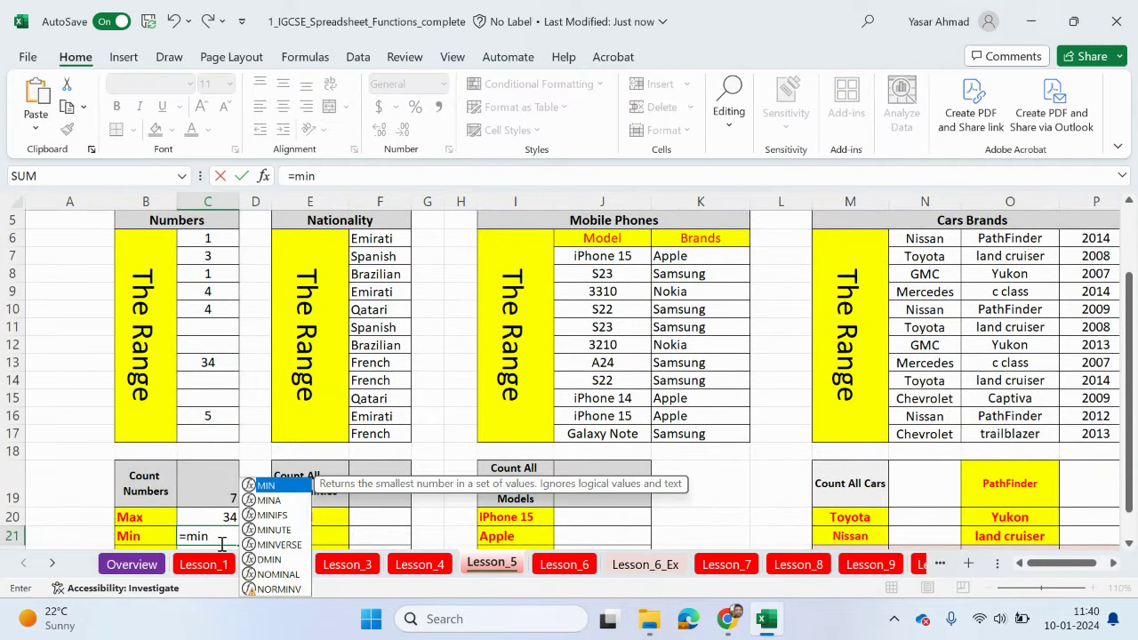
double_click(266, 486)
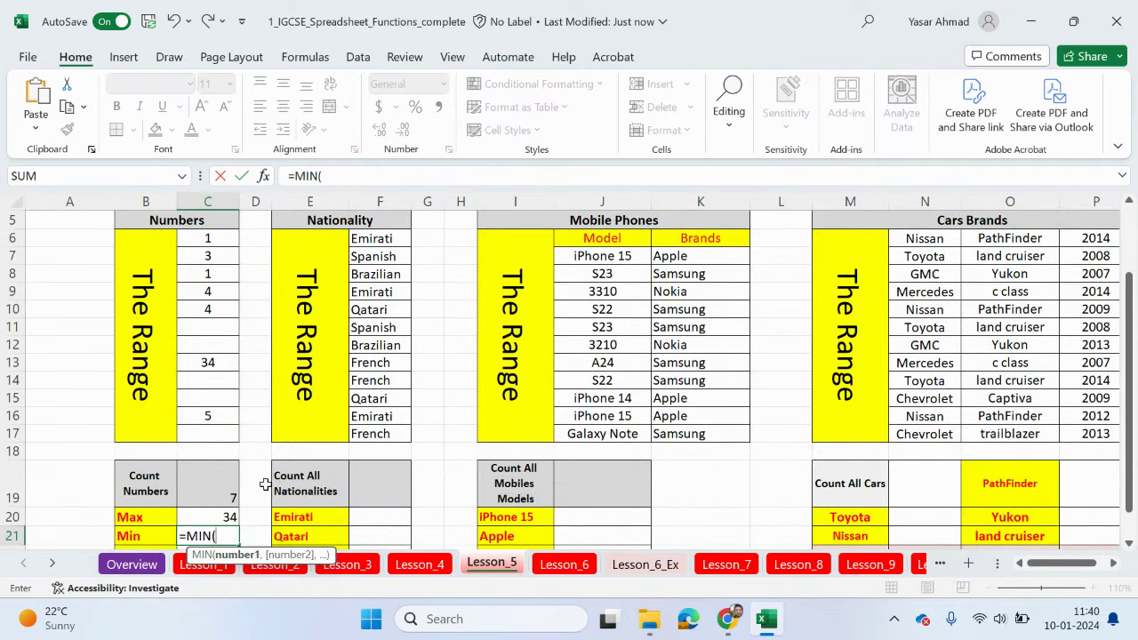
scroll(178, 374, "up", 1)
left_click_drag(211, 298, 213, 487)
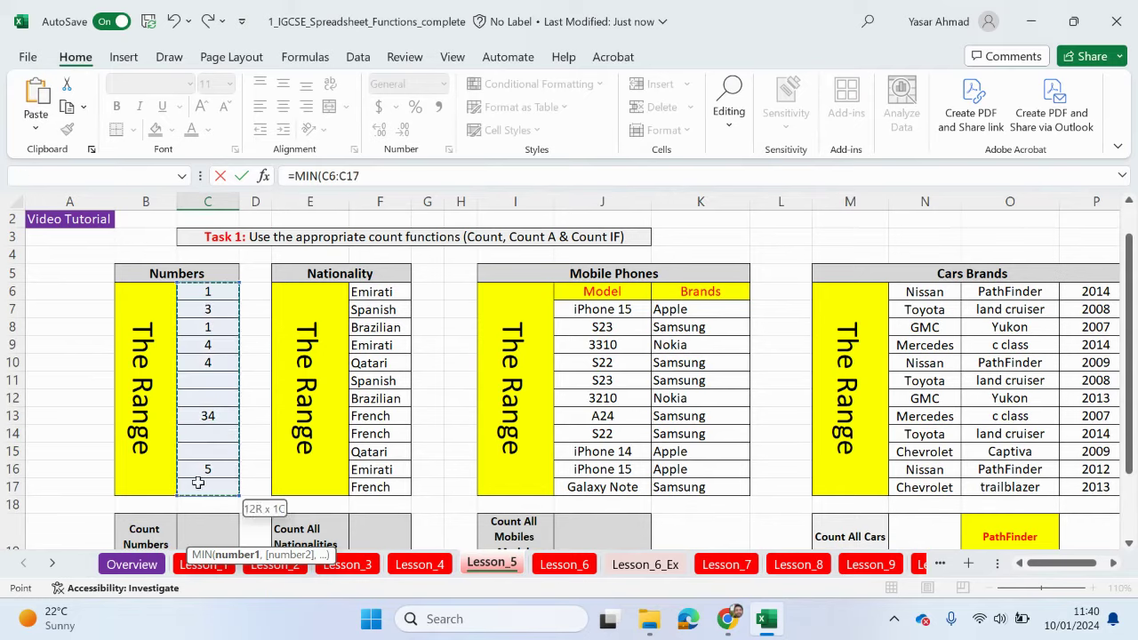
key("Return")
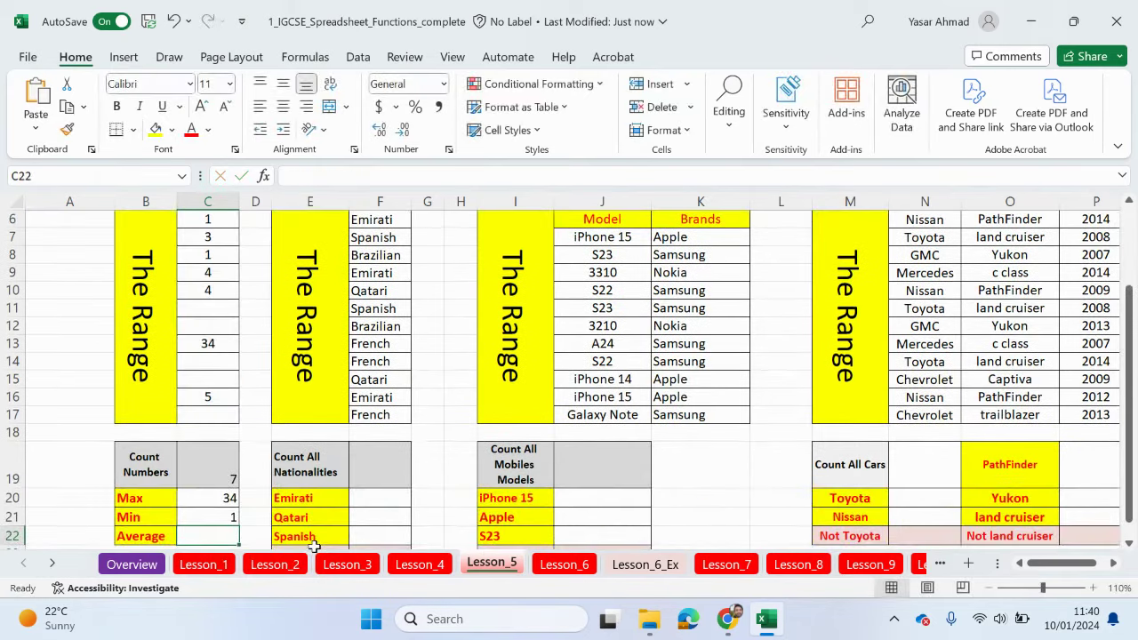
Enter =AVERAGE(C6:C17) in C22, returning 7.428571
type("=av")
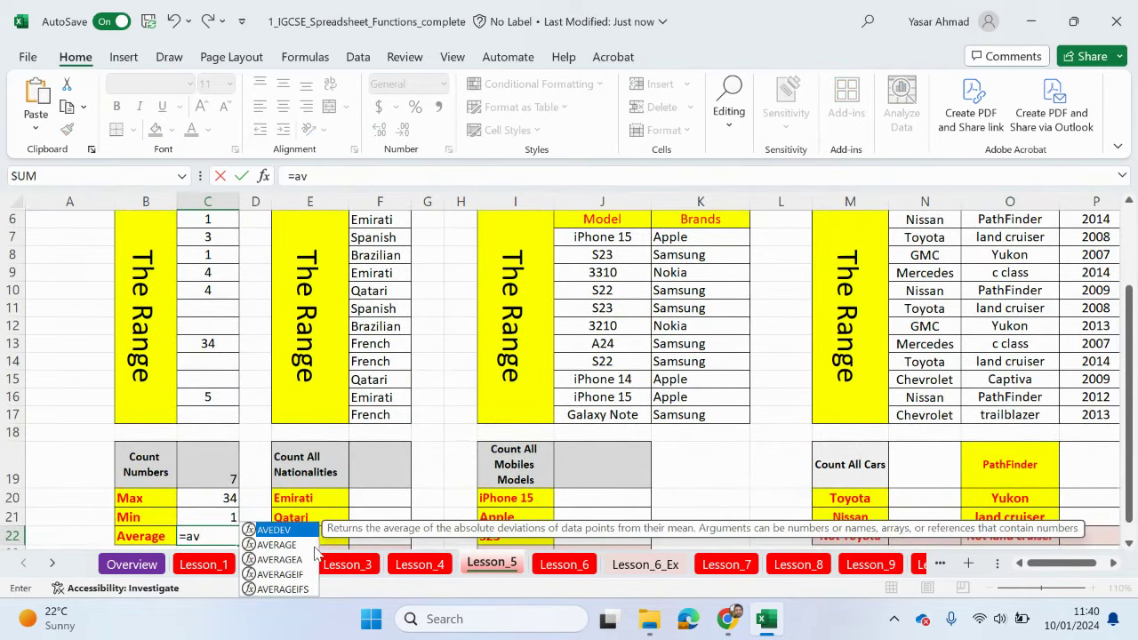
double_click(295, 544)
scroll(205, 347, "up", 2)
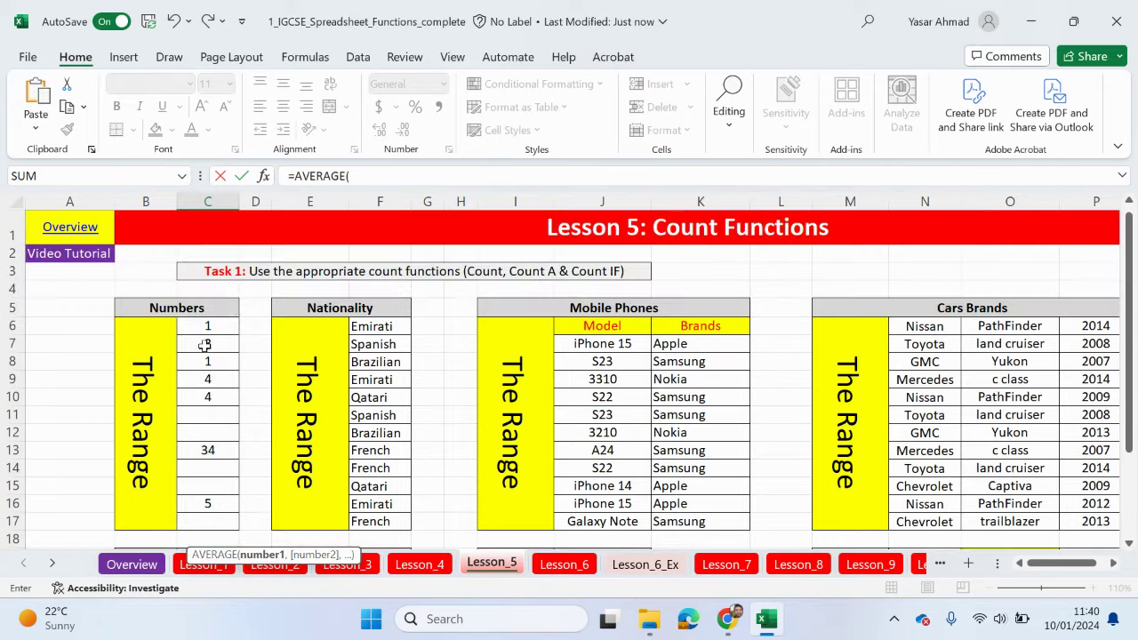
left_click_drag(208, 328, 219, 518)
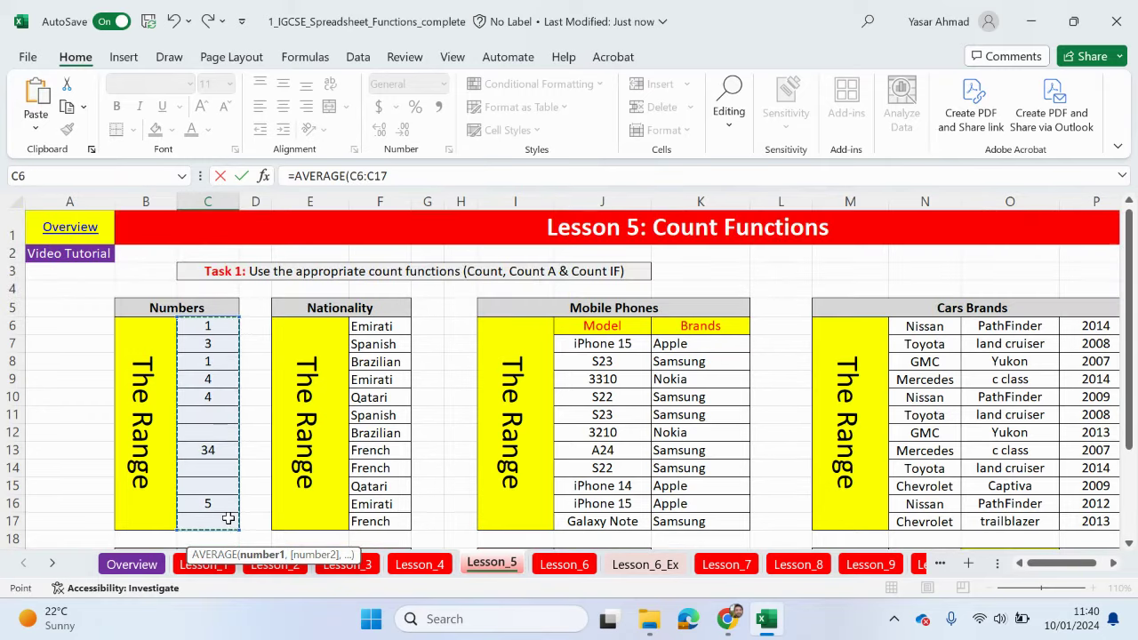
key("Return")
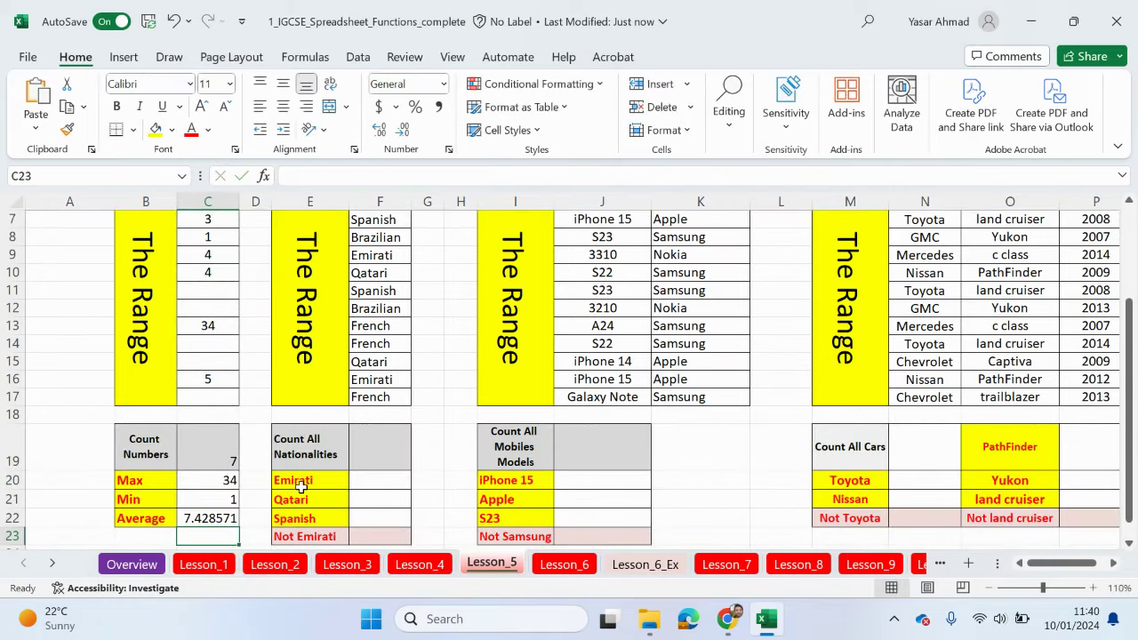
Enter =COUNTA(F6:F17) in F19 for Count All Nationalities, returning 12
scroll(421, 494, "up", 1)
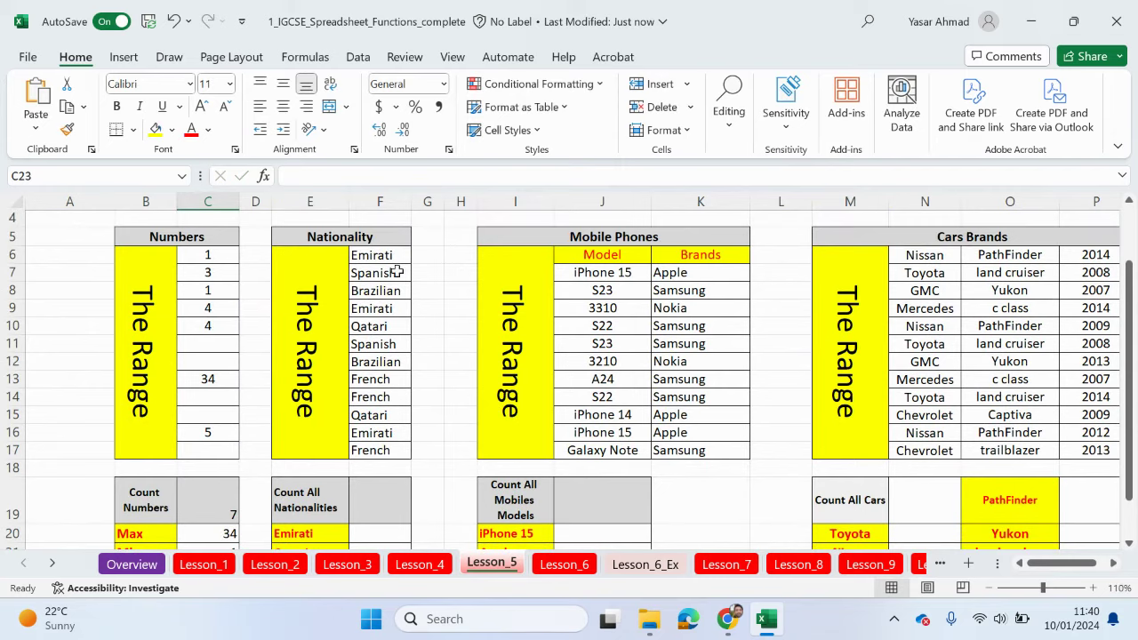
left_click_drag(395, 256, 382, 449)
left_click(378, 496)
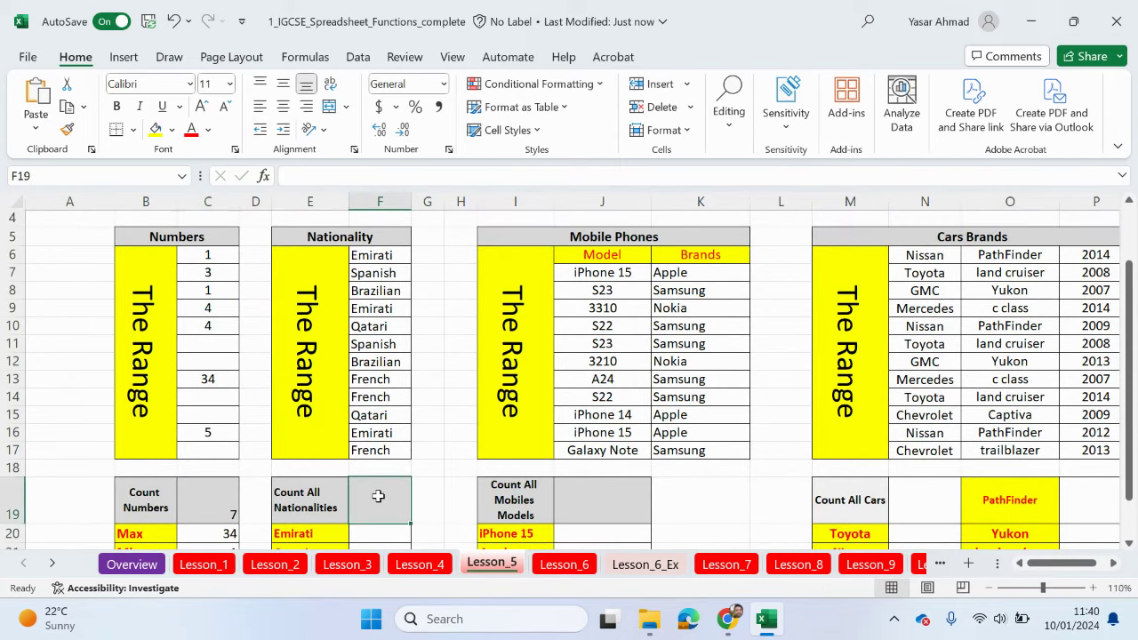
type("=count")
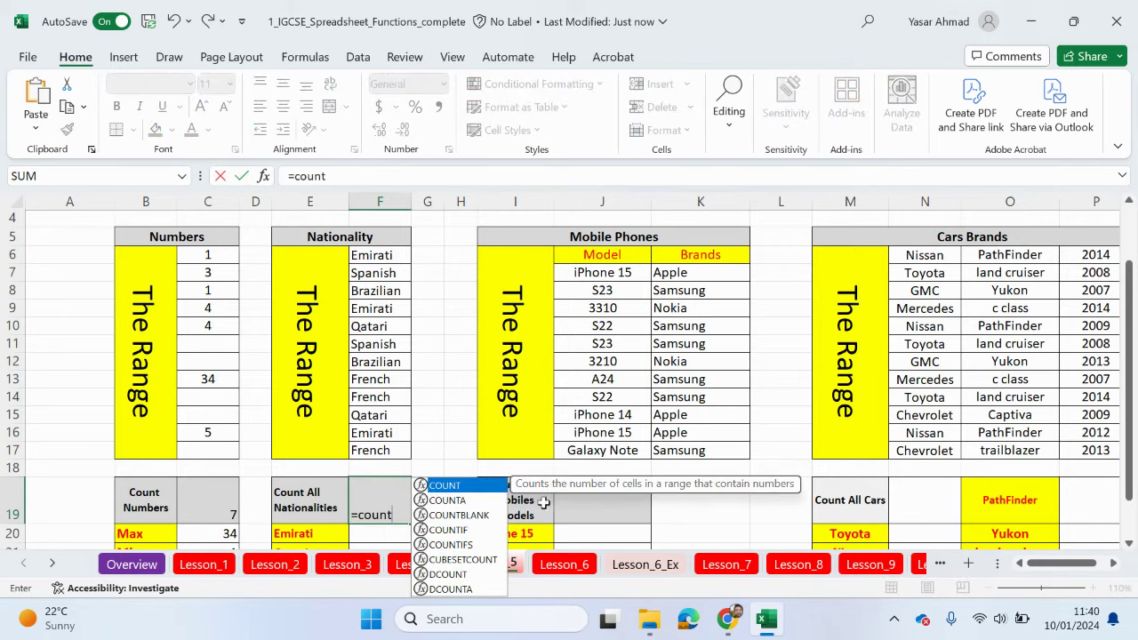
left_click(454, 516)
left_click(458, 500)
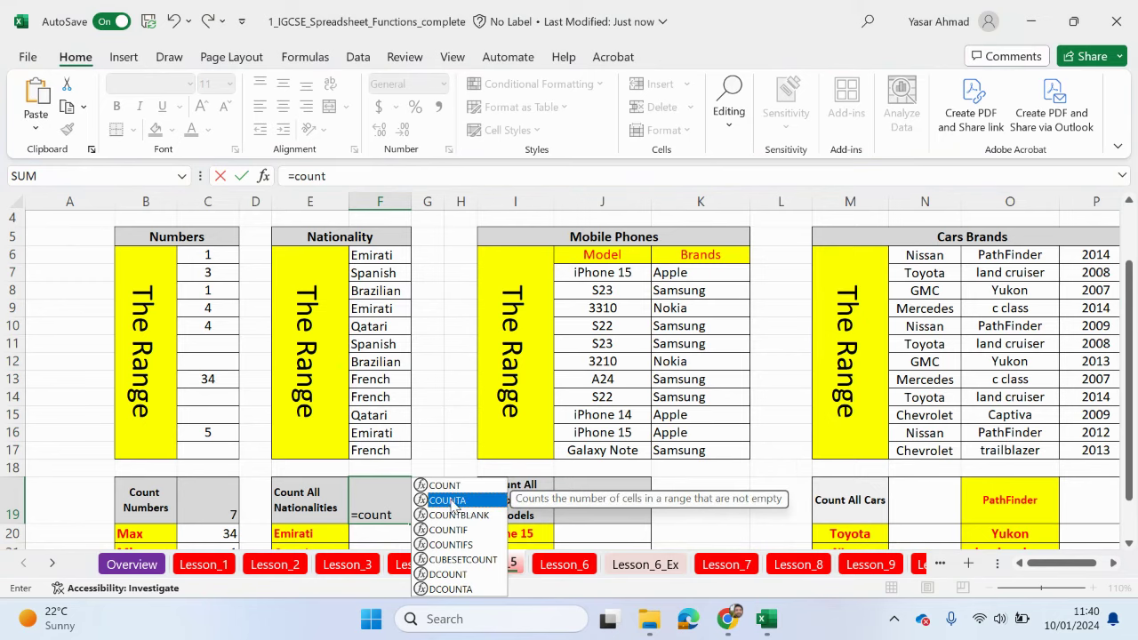
double_click(454, 503)
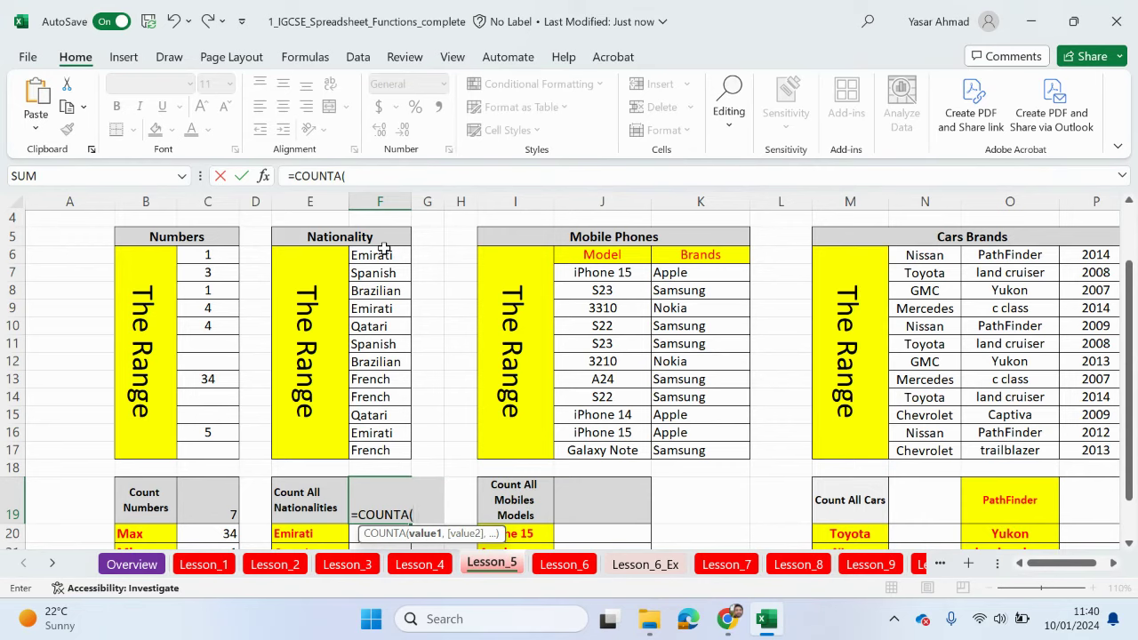
left_click_drag(384, 249, 370, 449)
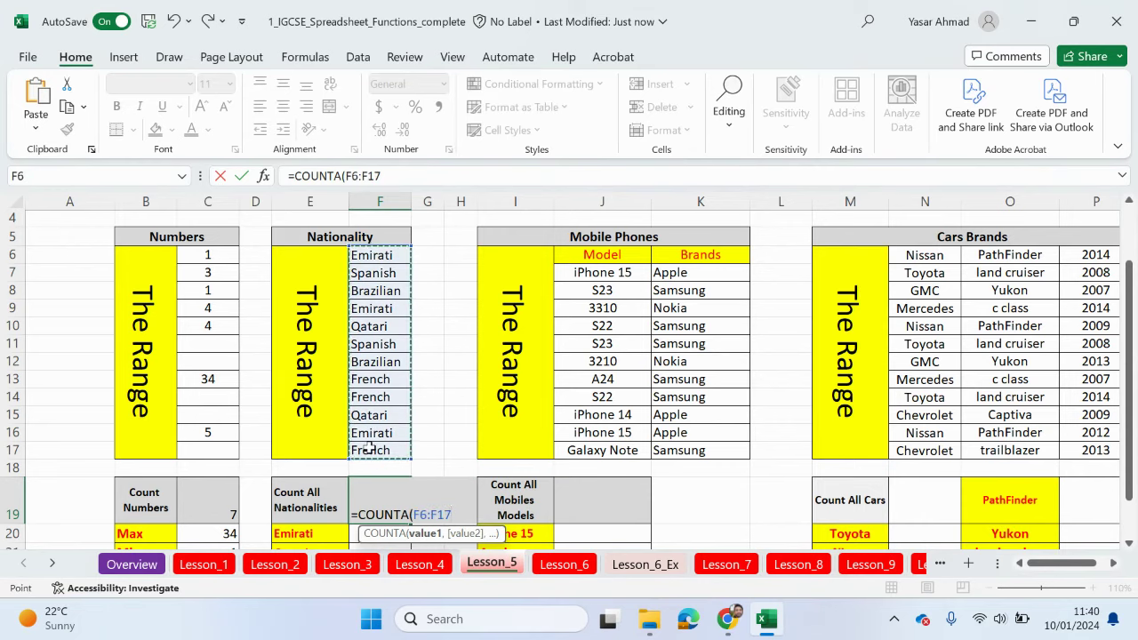
key("Return")
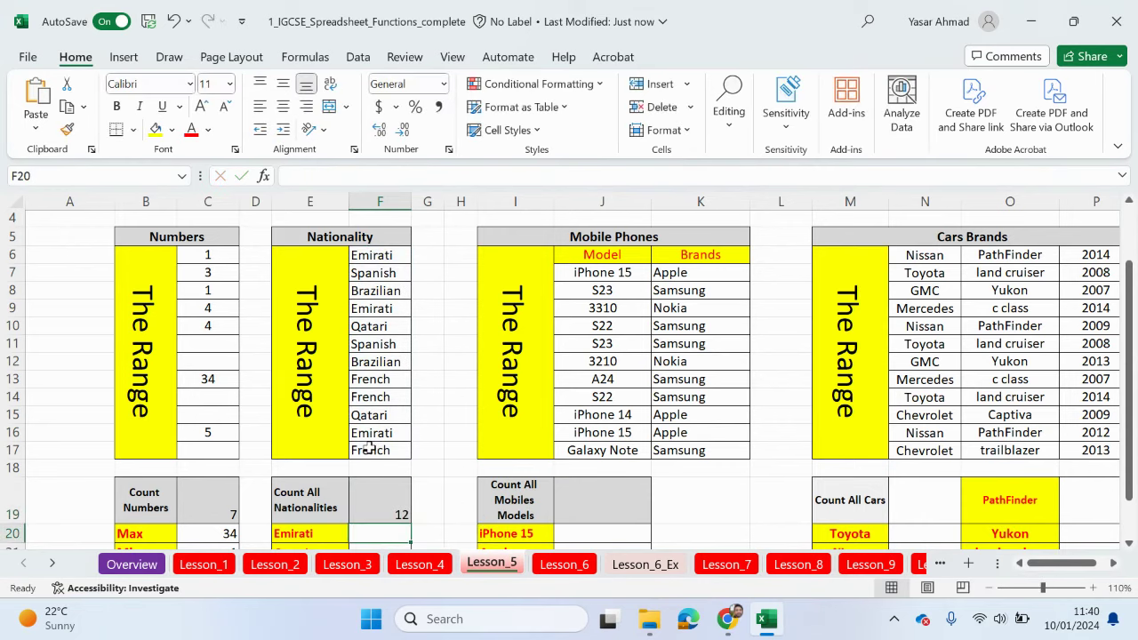
Replace Spanish in F7 with the number 35 to test COUNTA
left_click(392, 258)
left_click(388, 273)
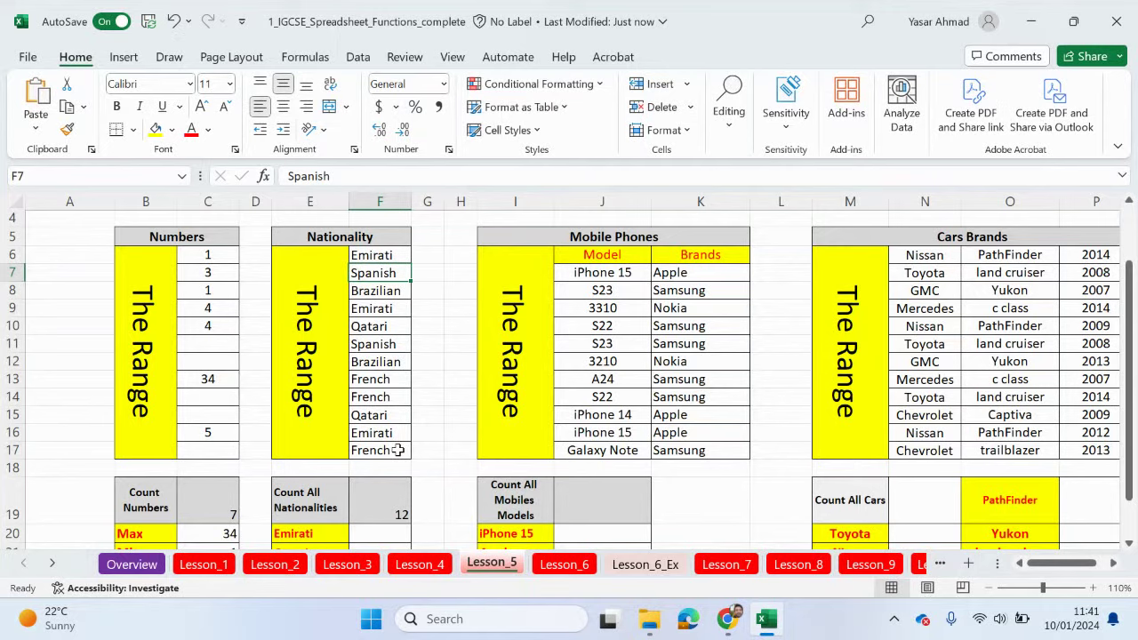
key("BackSpace")
left_click(498, 450)
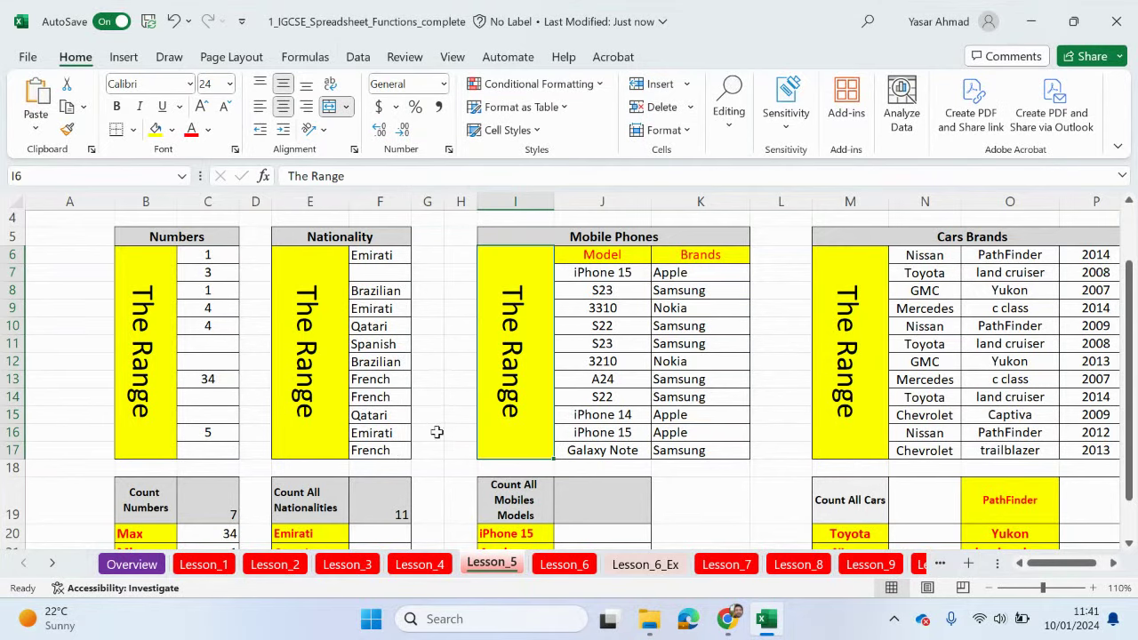
left_click(392, 279)
type("35")
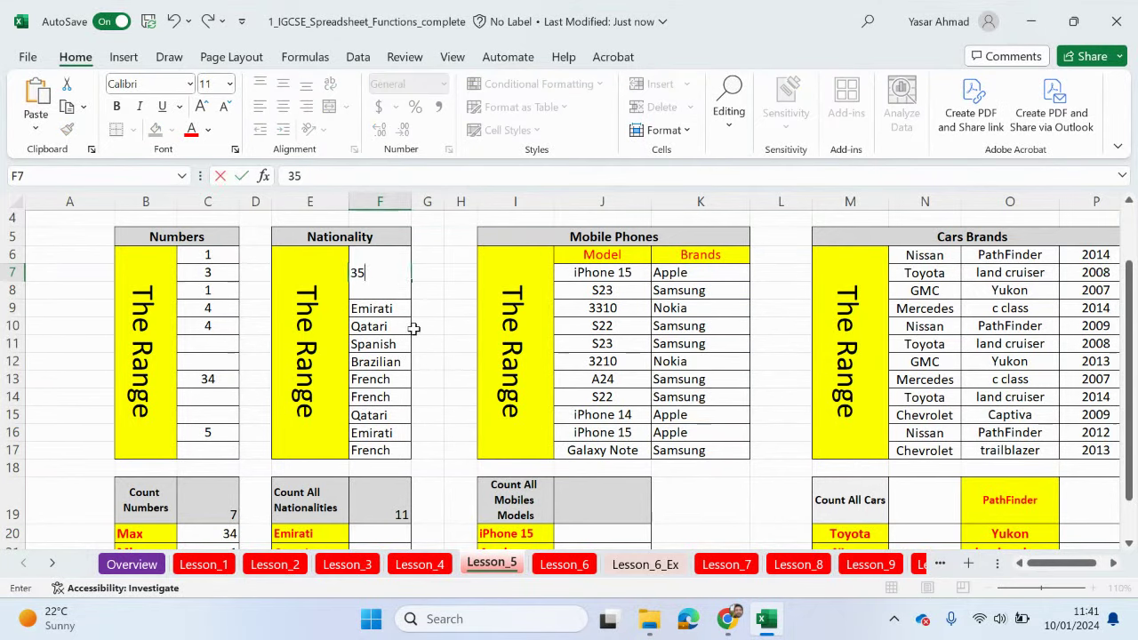
left_click(461, 361)
Put '----' and then 'jihjfg24' into F7 as further COUNTA tests
left_click(359, 274)
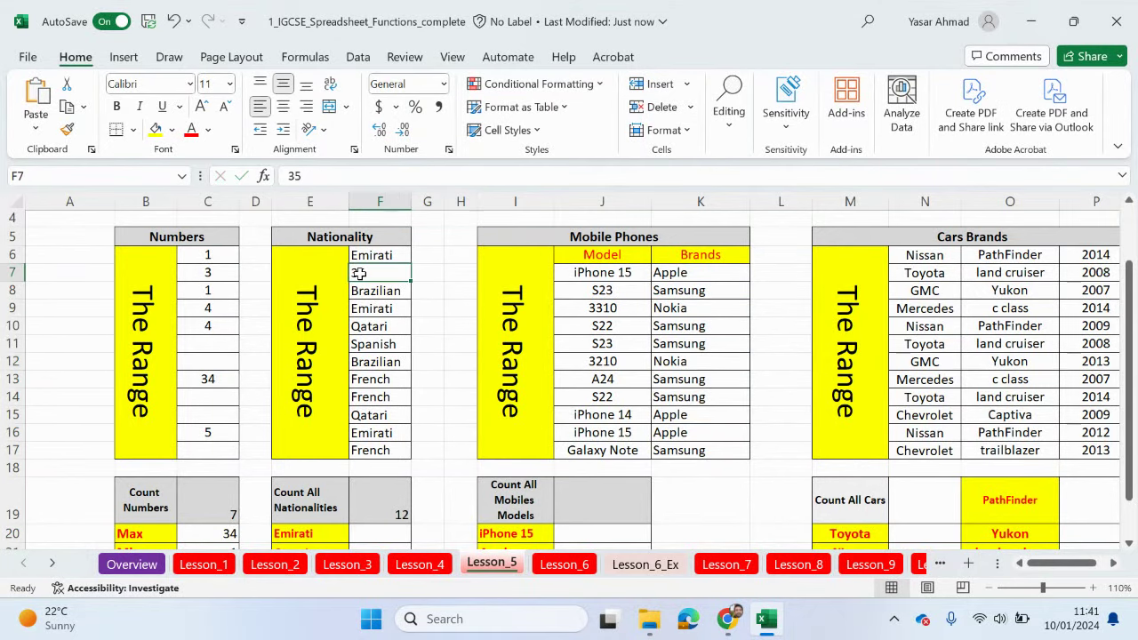
type("-")
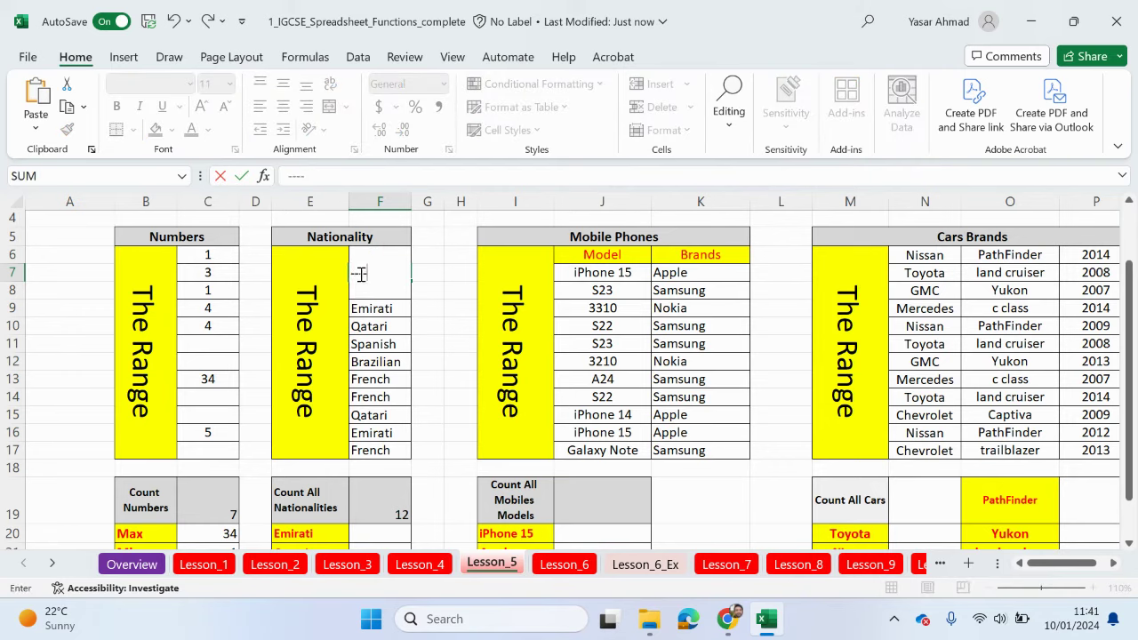
type("---")
left_click(434, 362)
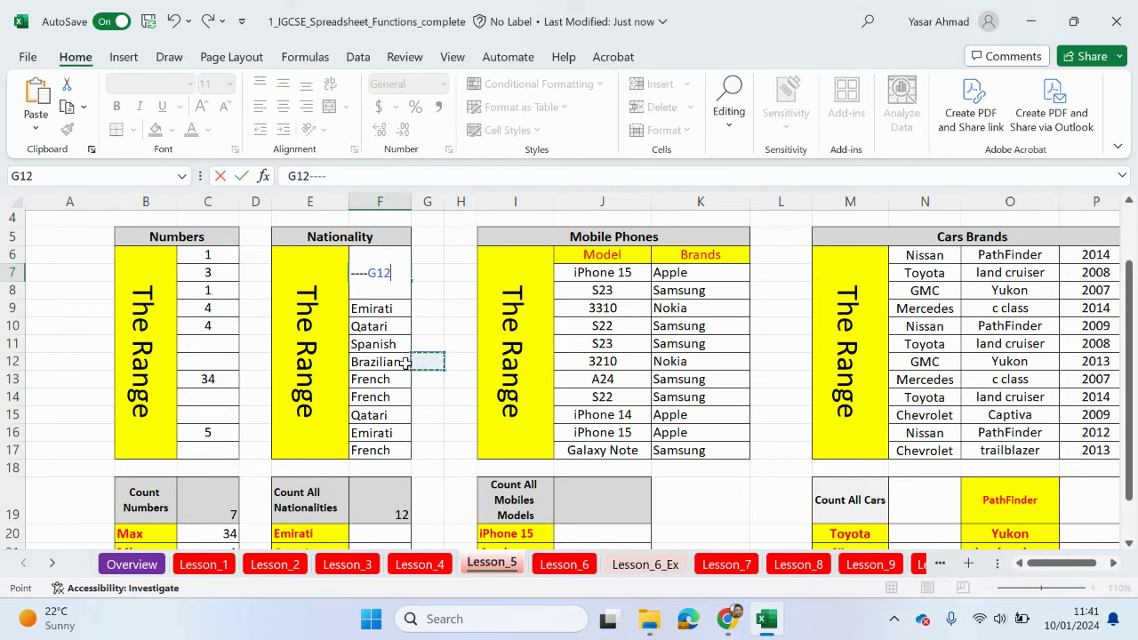
key("BackSpace")
key("BackSpace")
key("BackSpace")
key("Return")
key("Return")
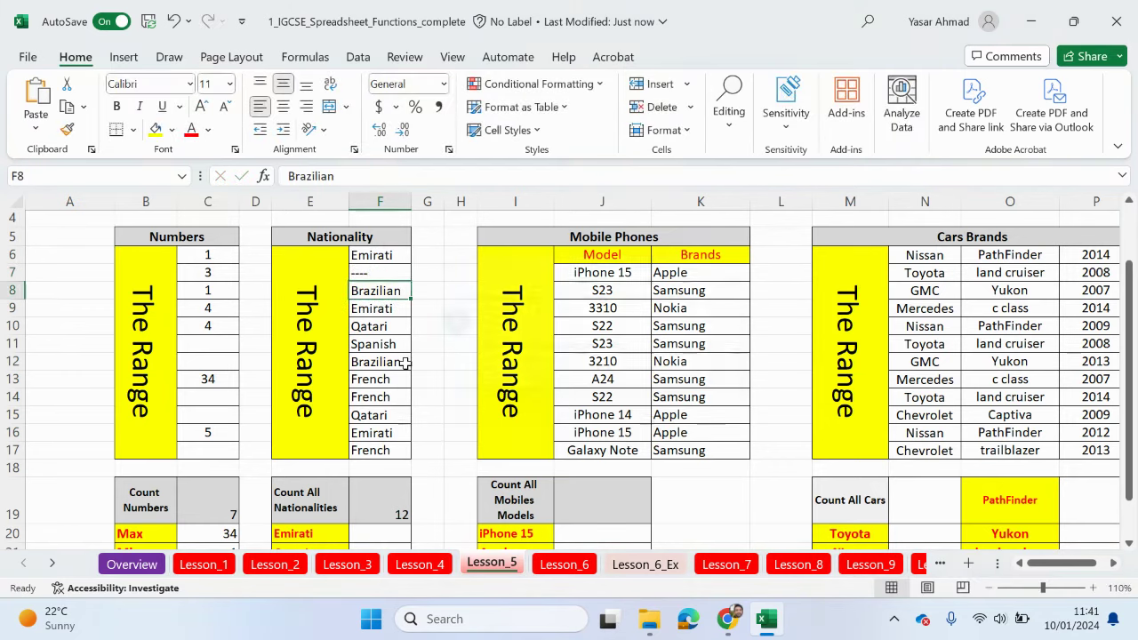
left_click(381, 276)
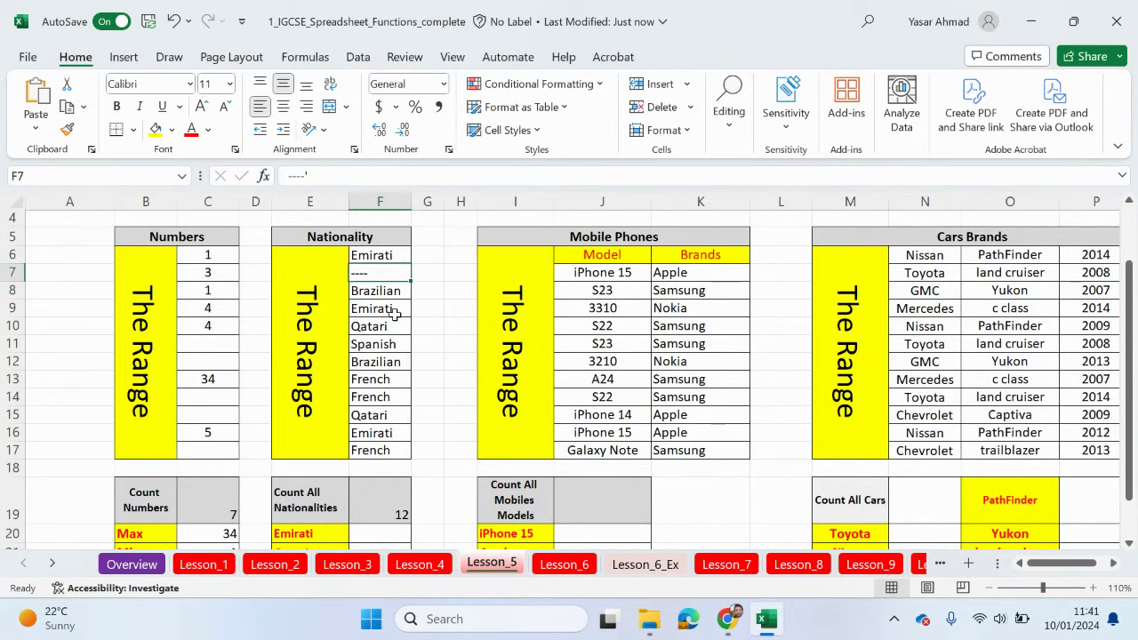
key("BackSpace")
type("jihjfg24")
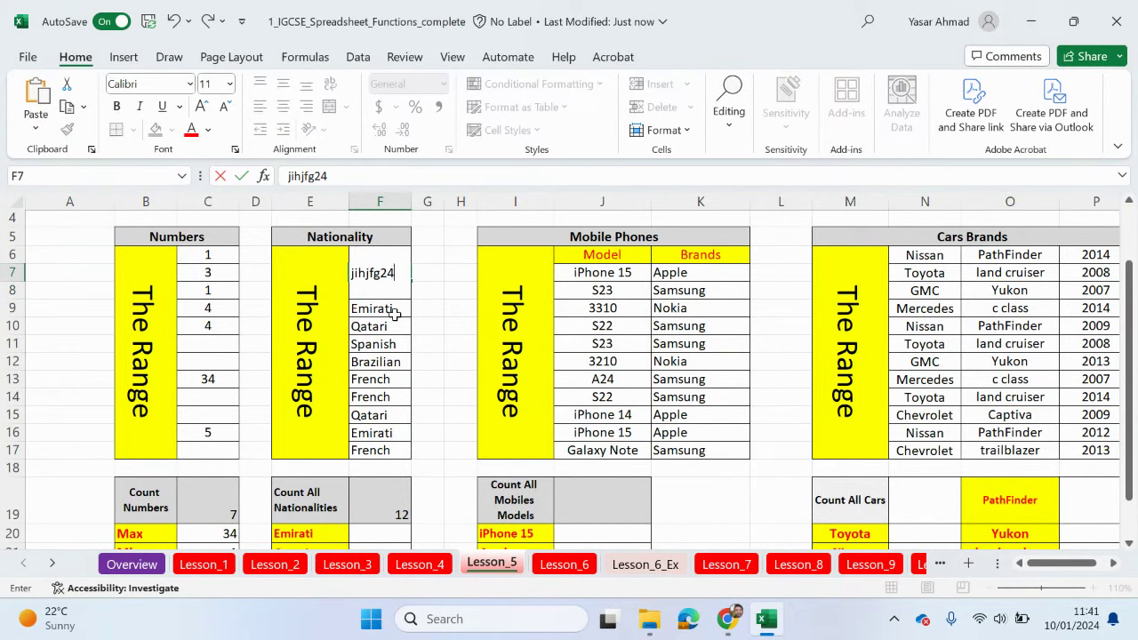
left_click_drag(425, 344, 446, 344)
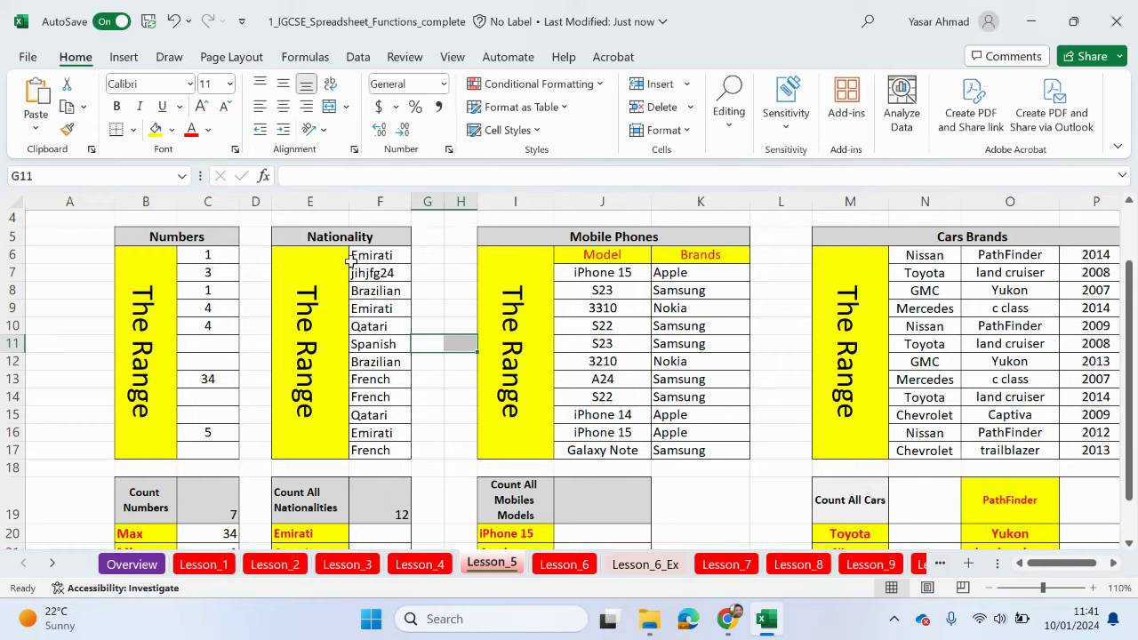
Delete F7's test entry and undo to bring back Spanish
left_click(386, 272)
key("Delete")
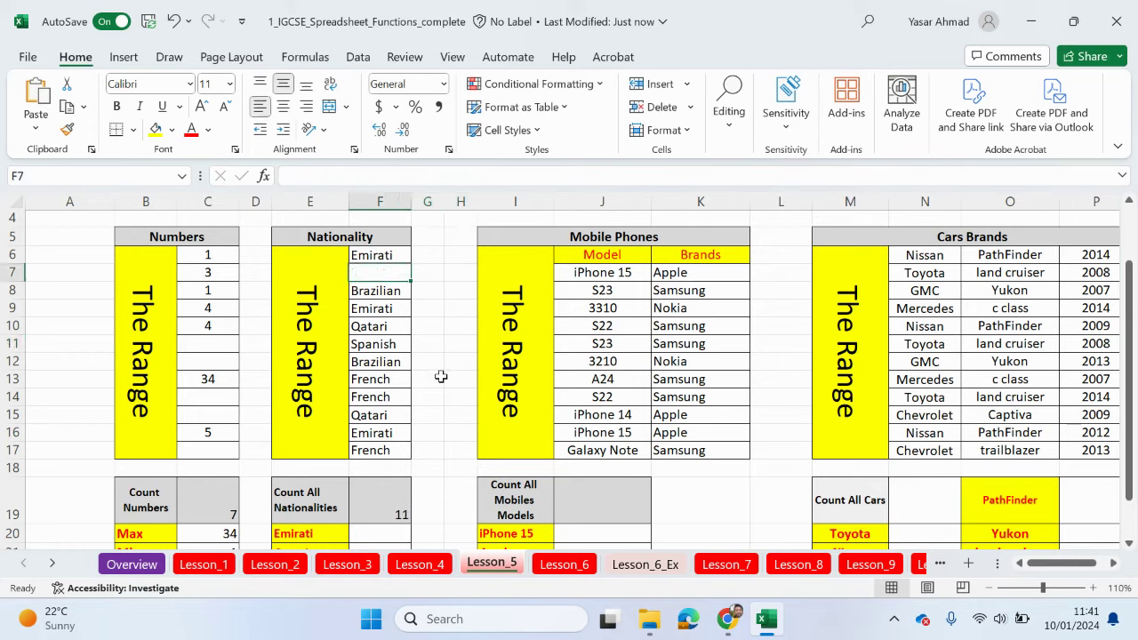
left_click(428, 379)
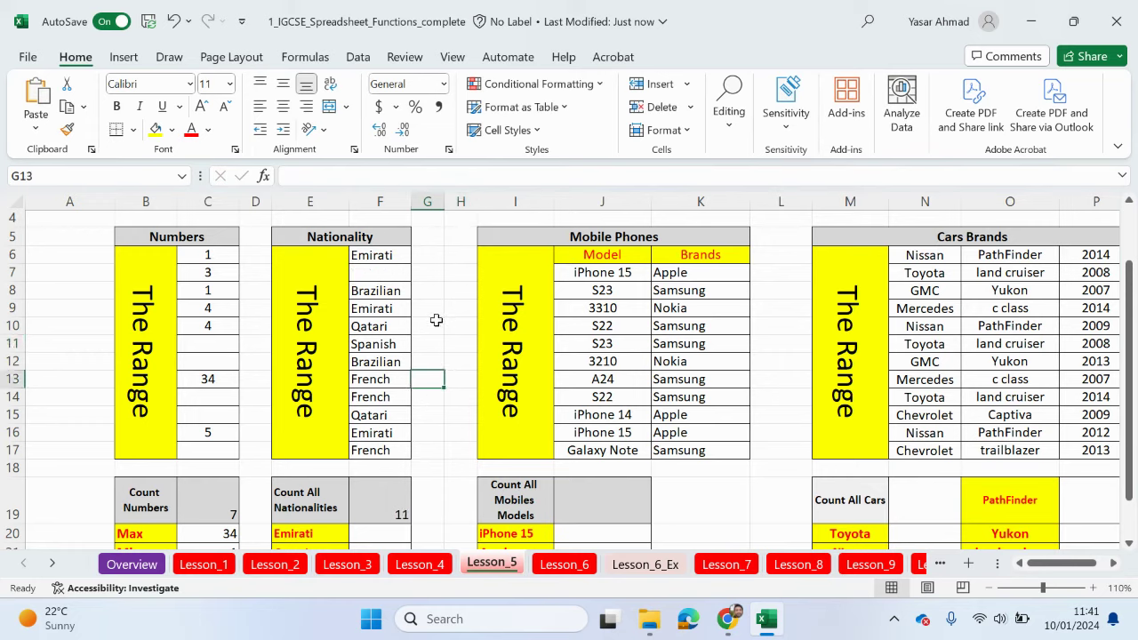
key("ctrl+z")
key("ctrl+z")
scroll(443, 351, "down", 1)
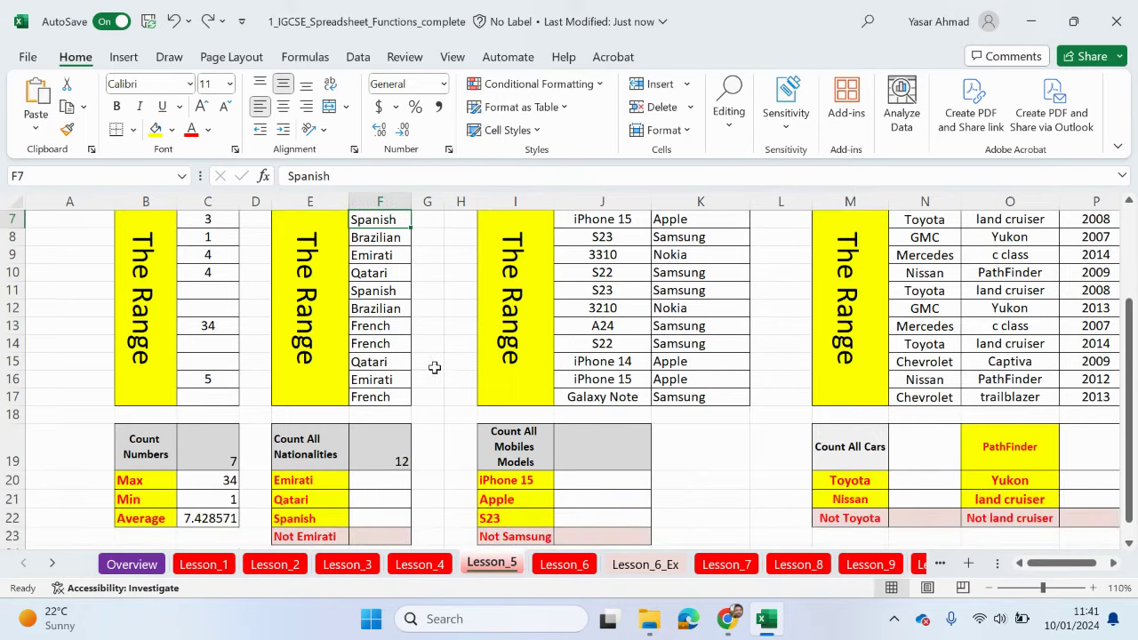
left_click(381, 487)
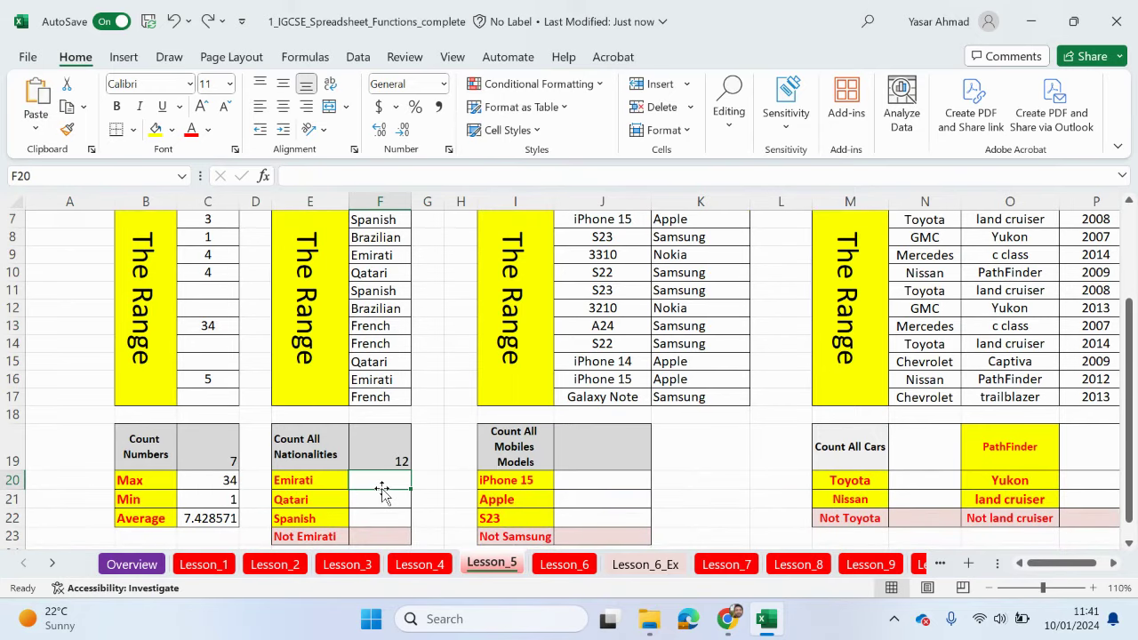
scroll(382, 493, "up", 1)
left_click_drag(388, 256, 373, 454)
scroll(298, 477, "down", 1)
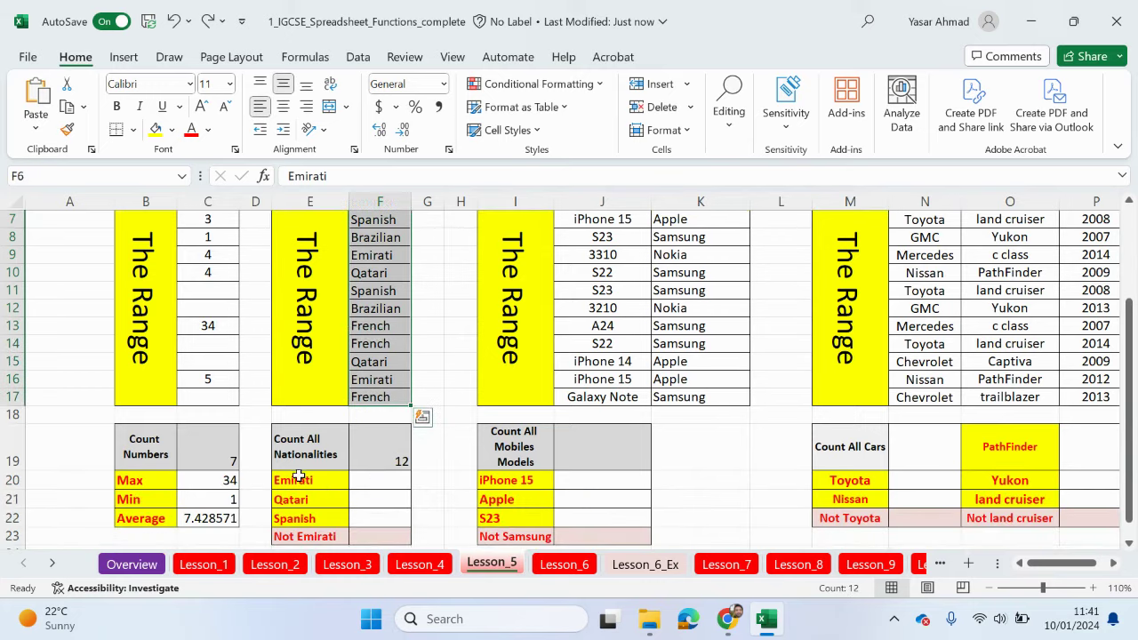
left_click(400, 480)
type("=count")
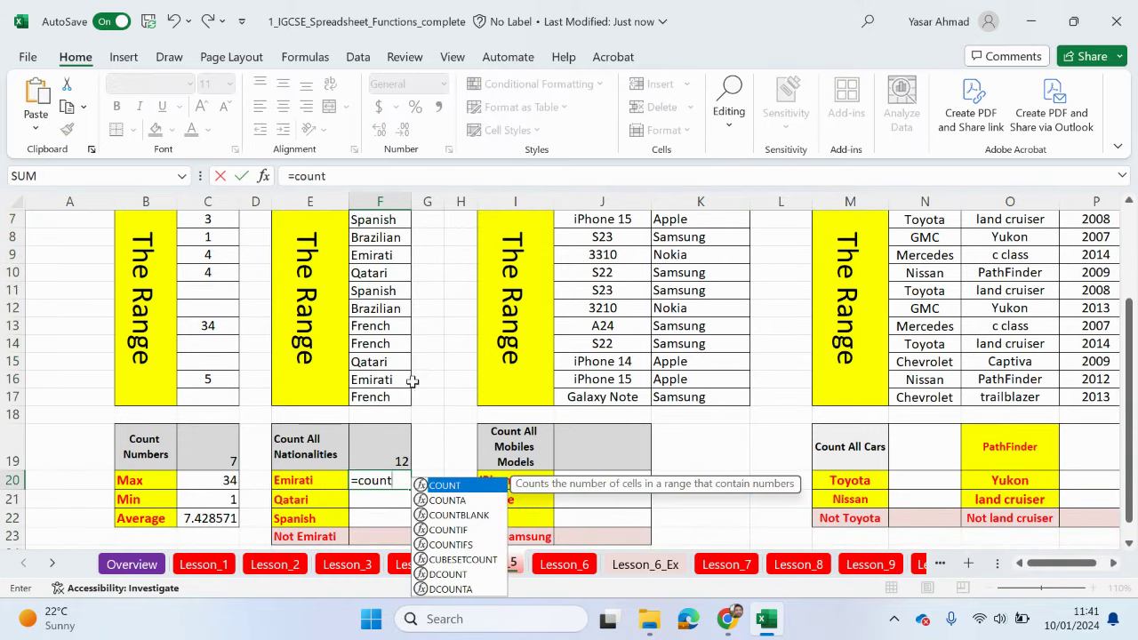
double_click(447, 530)
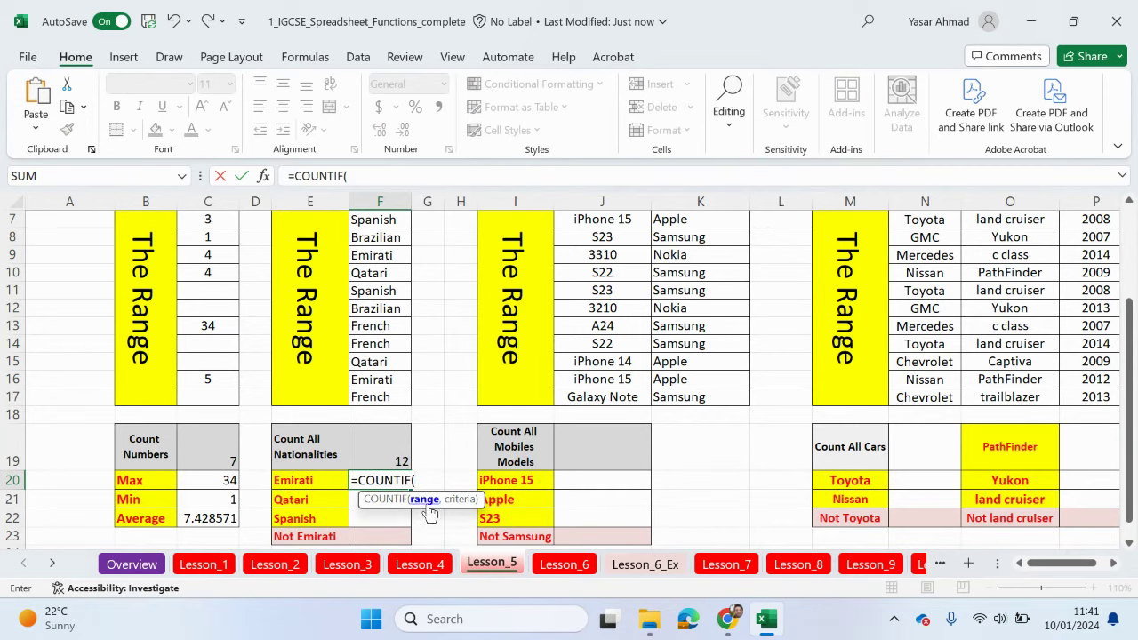
scroll(435, 507, "up", 2)
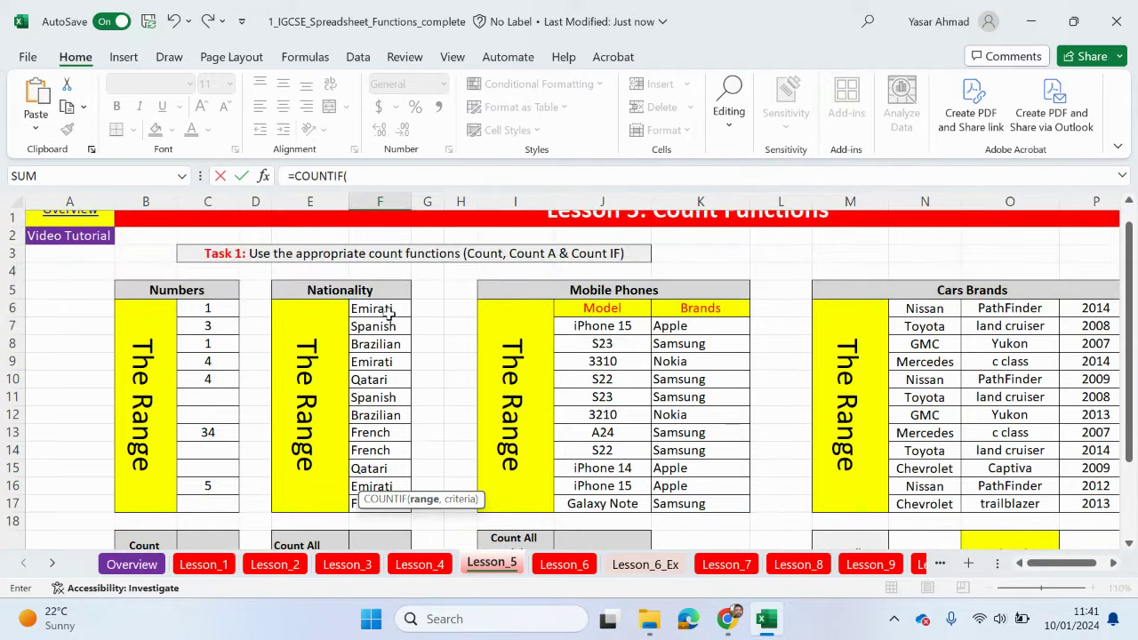
left_click_drag(376, 309, 369, 503)
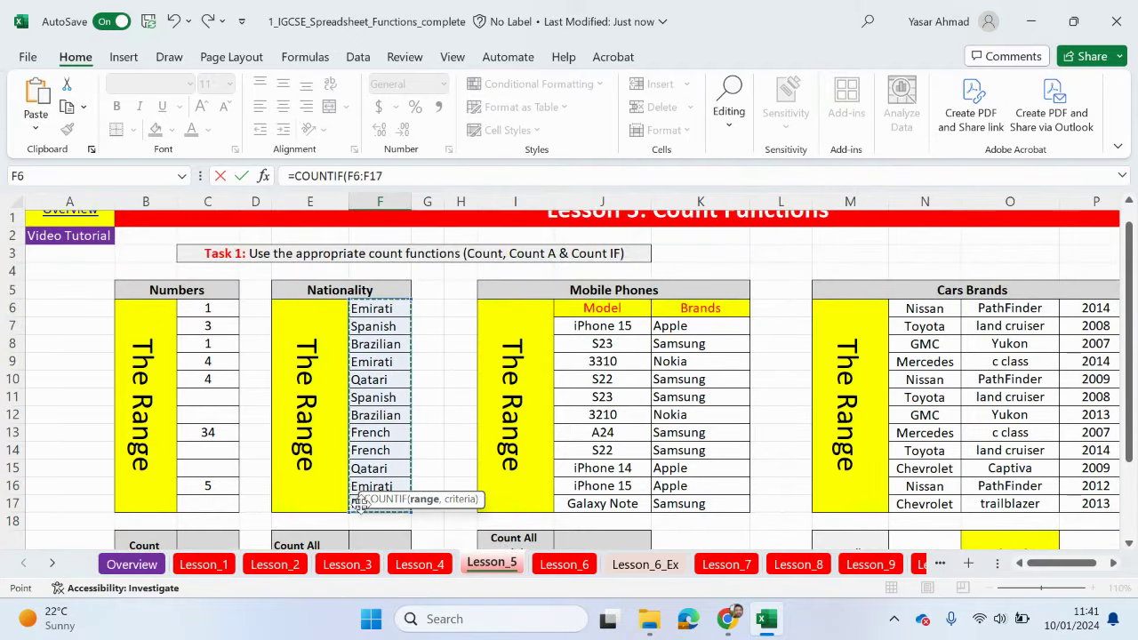
scroll(434, 466, "down", 1)
scroll(435, 466, "down", 1)
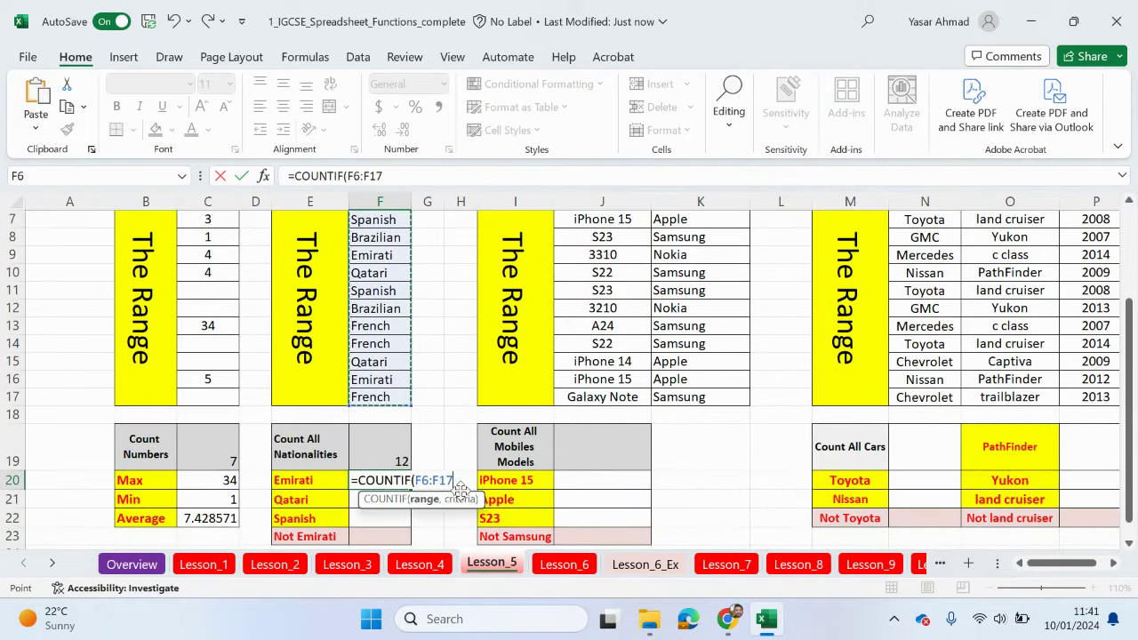
type(",")
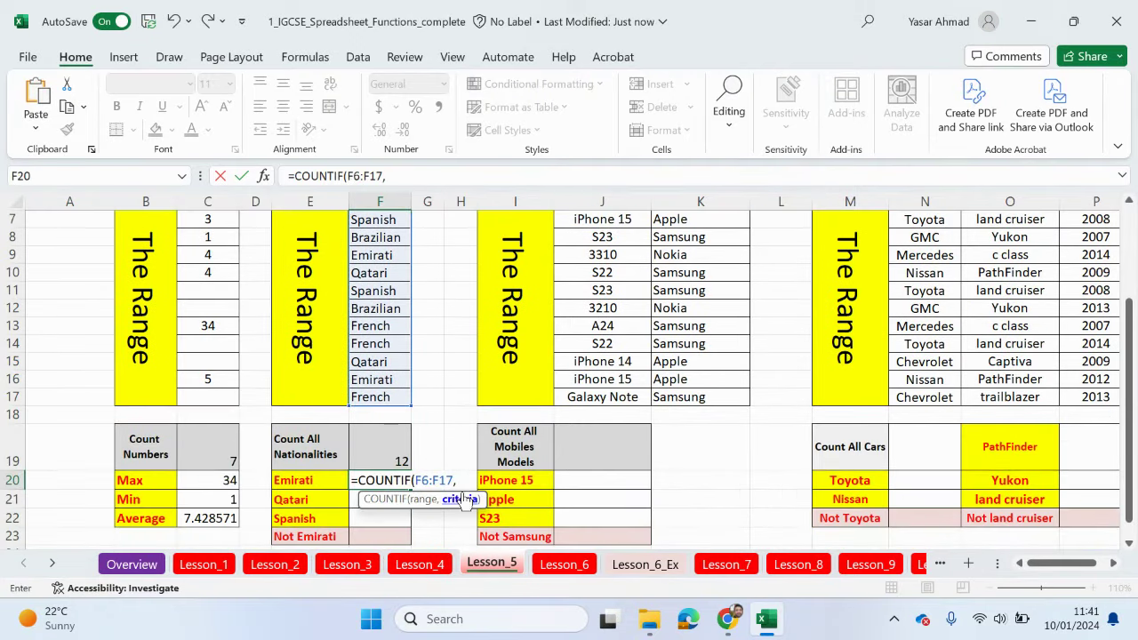
left_click(331, 481)
key("Return")
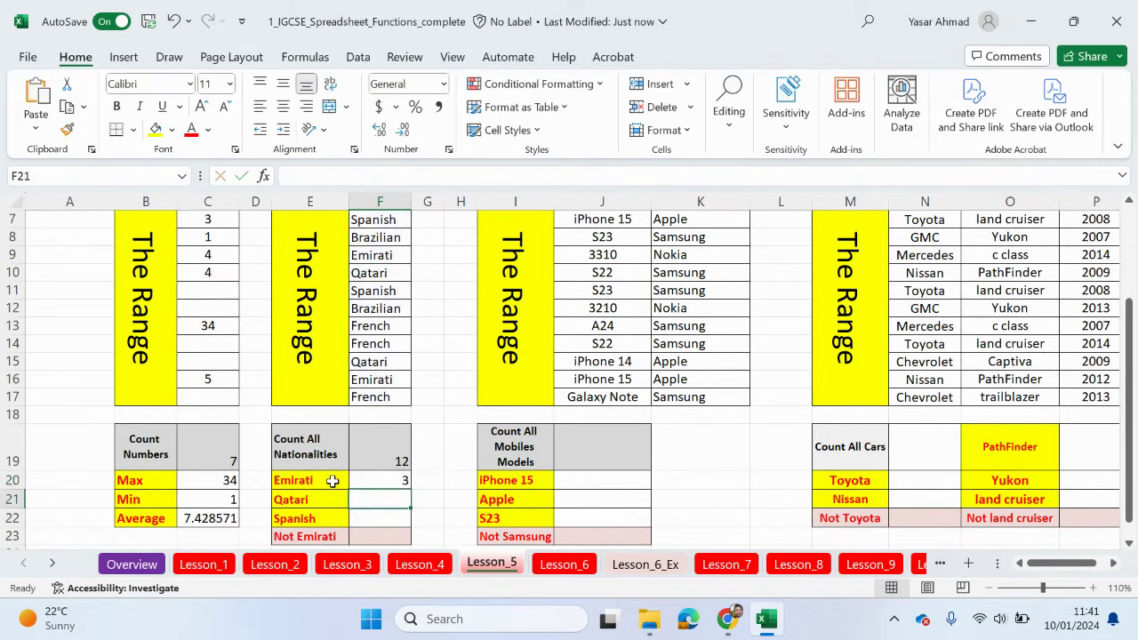
scroll(357, 362, "up", 1)
left_click(388, 259)
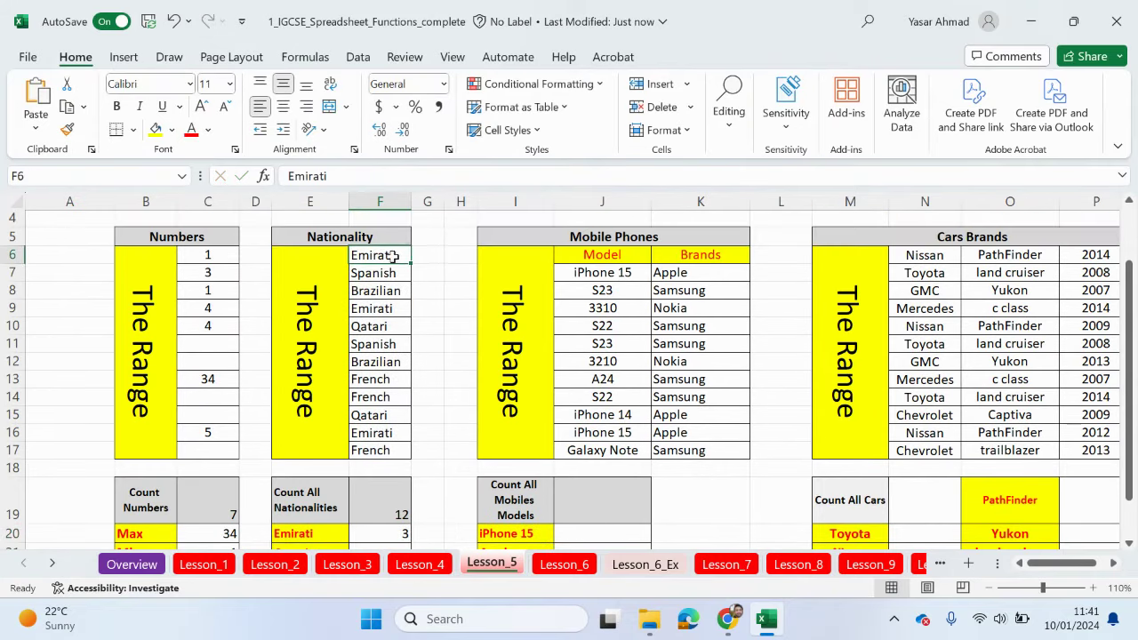
left_click(389, 311)
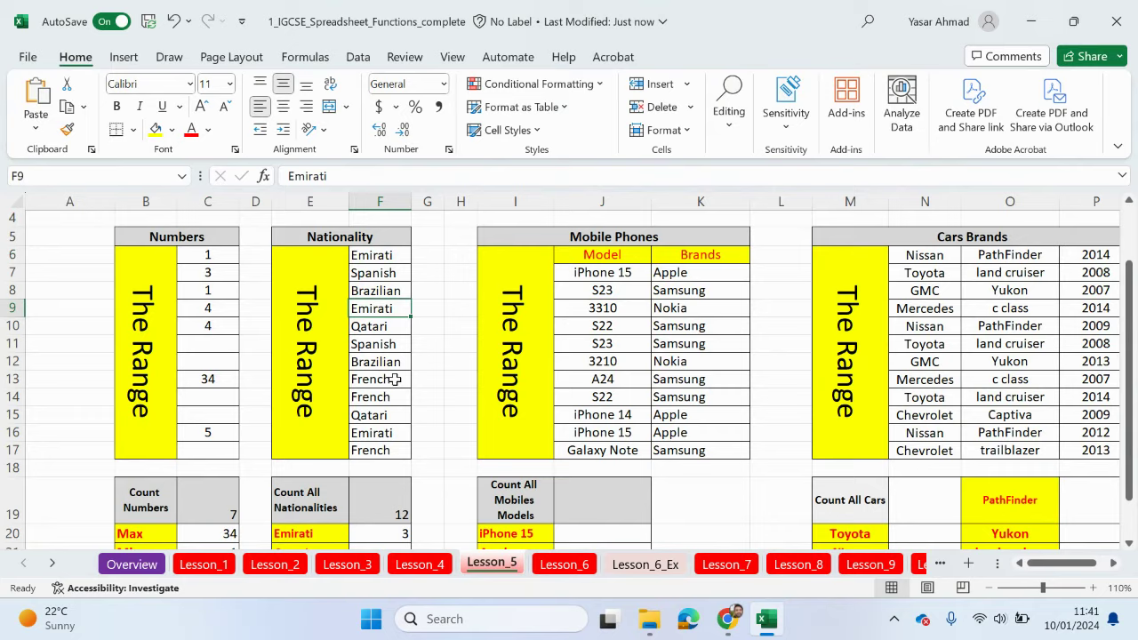
left_click(383, 433)
scroll(392, 466, "down", 1)
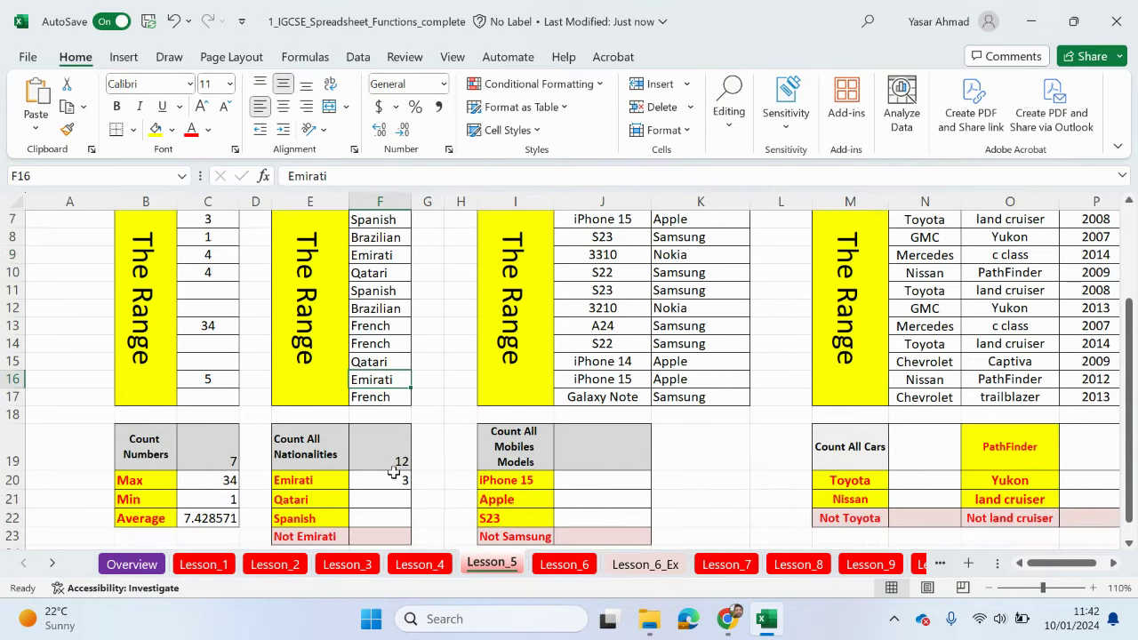
double_click(394, 472)
double_click(471, 480)
type("\"")
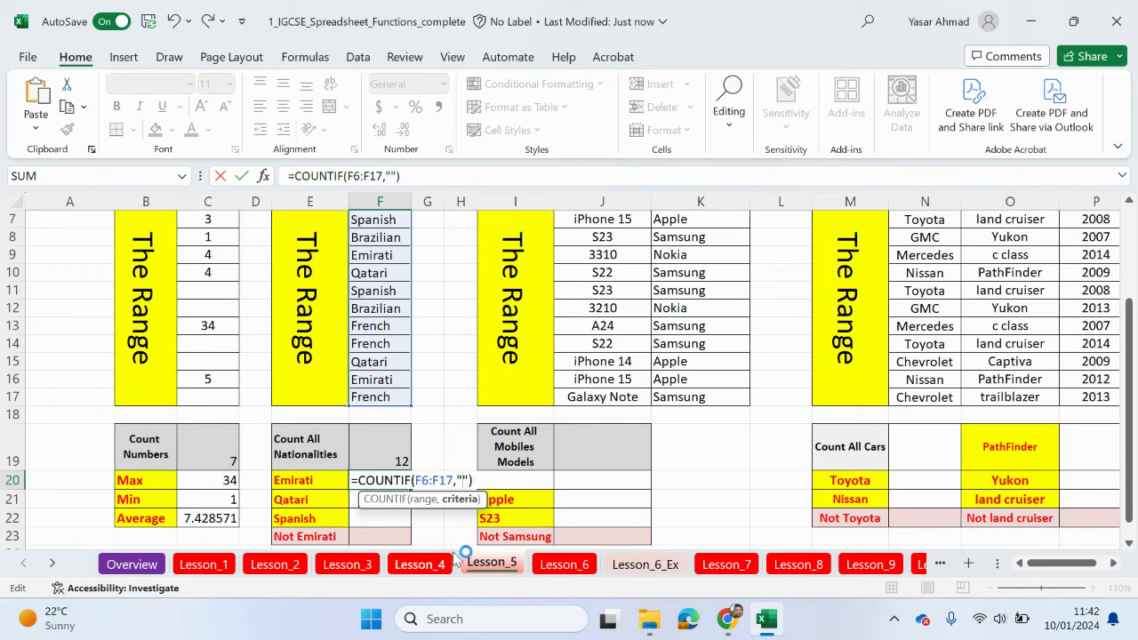
type("Emirati")
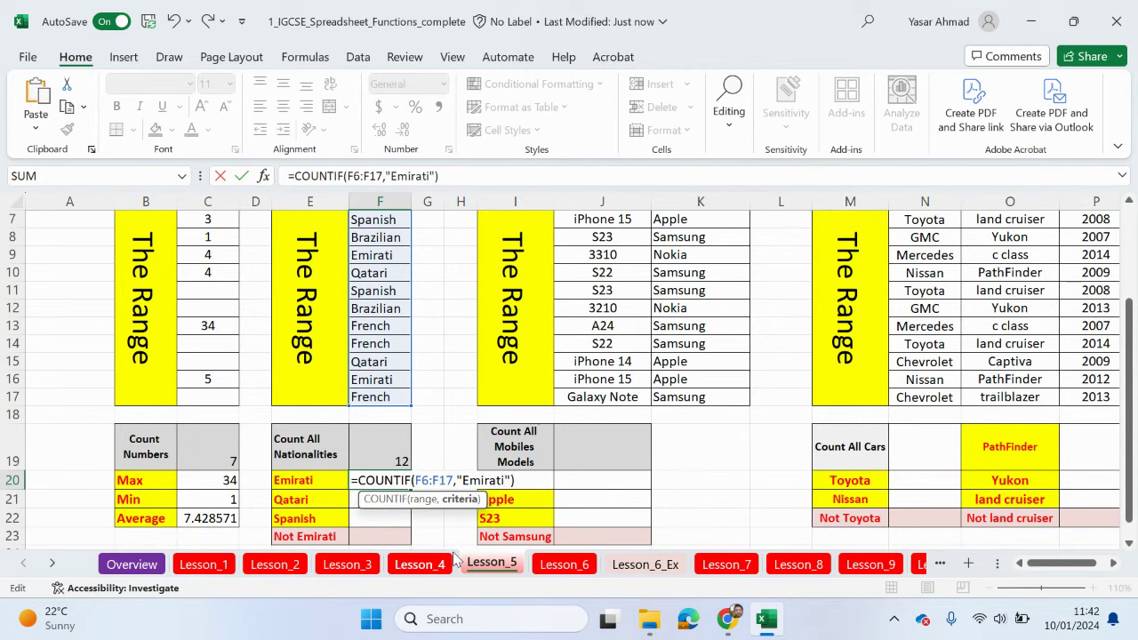
key("Return")
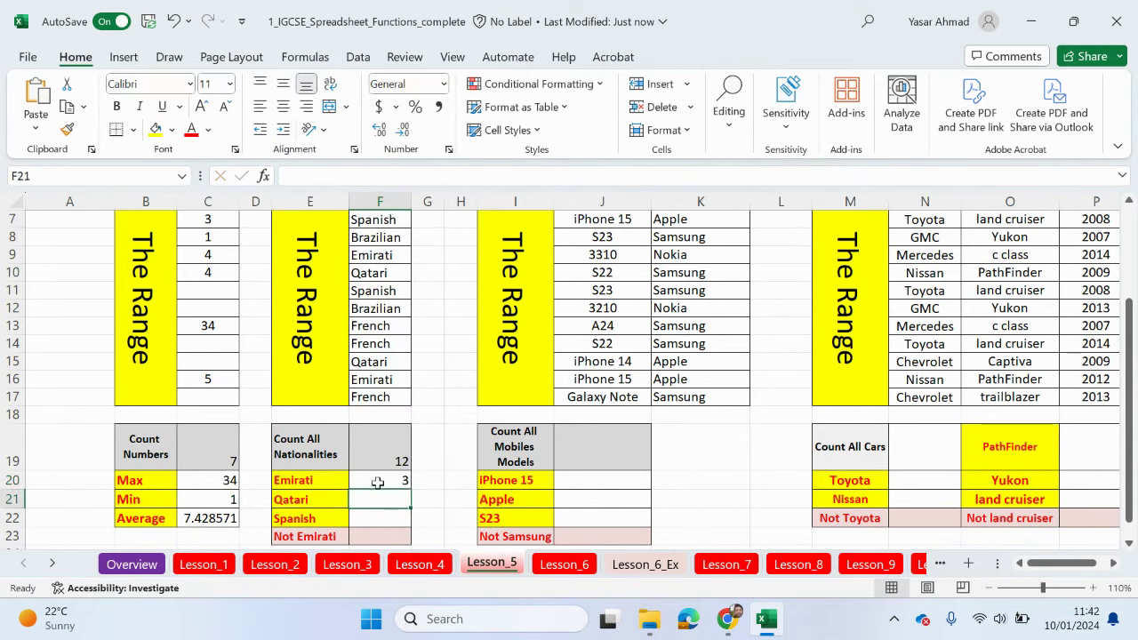
left_click(378, 482)
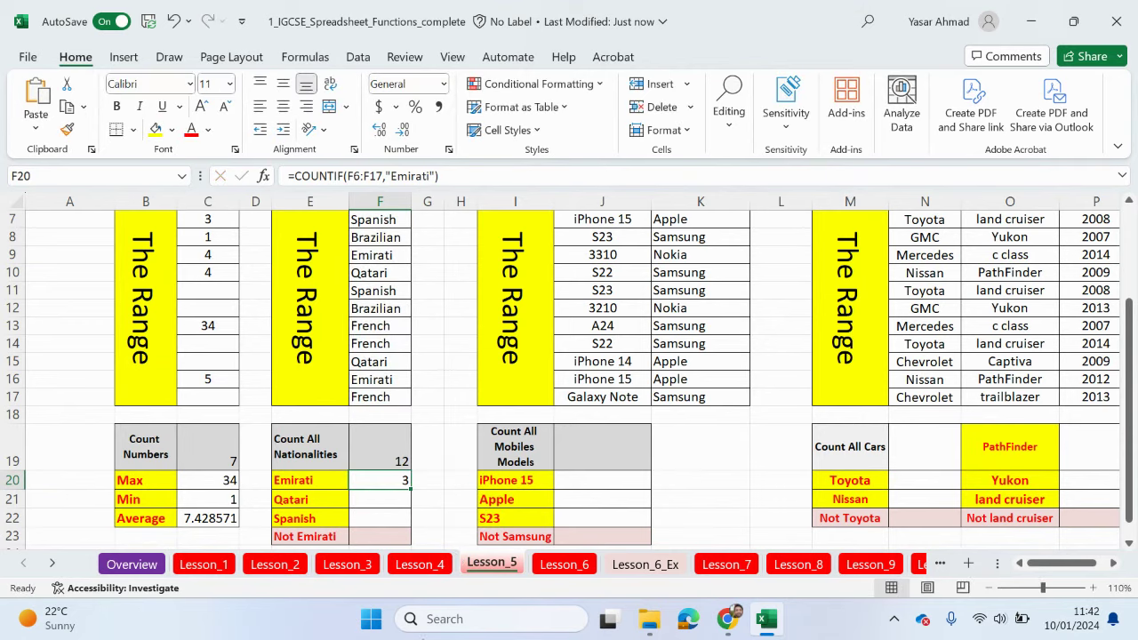
key("Delete")
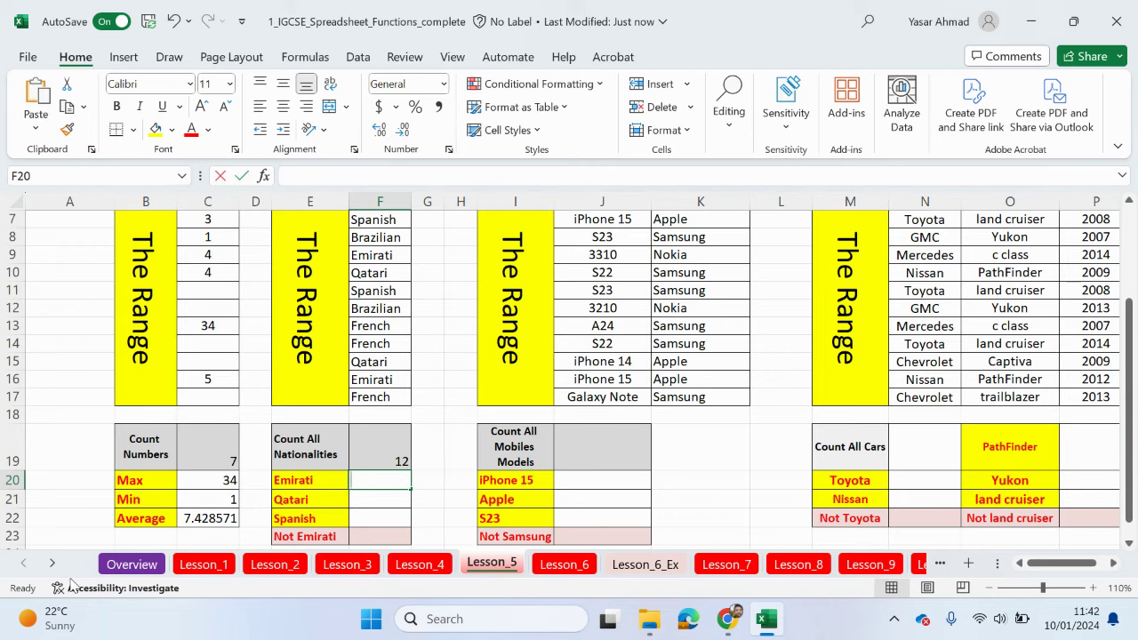
Enter =COUNTIF($F$6:$F$17,E20) in F20 to count Emirati, returning 3
type("=count")
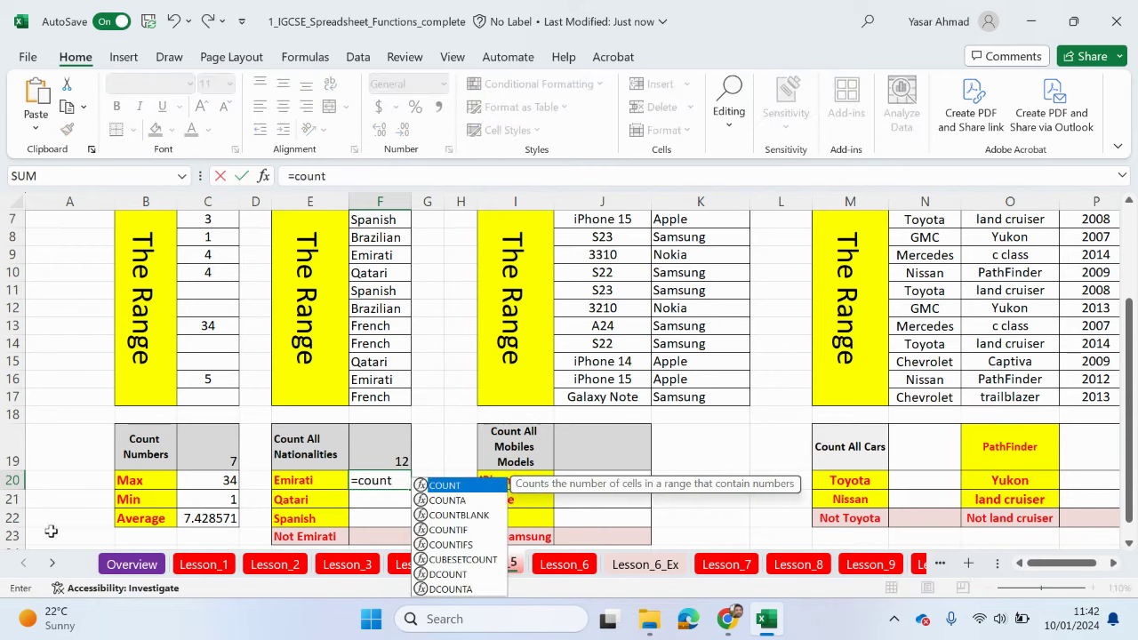
double_click(449, 530)
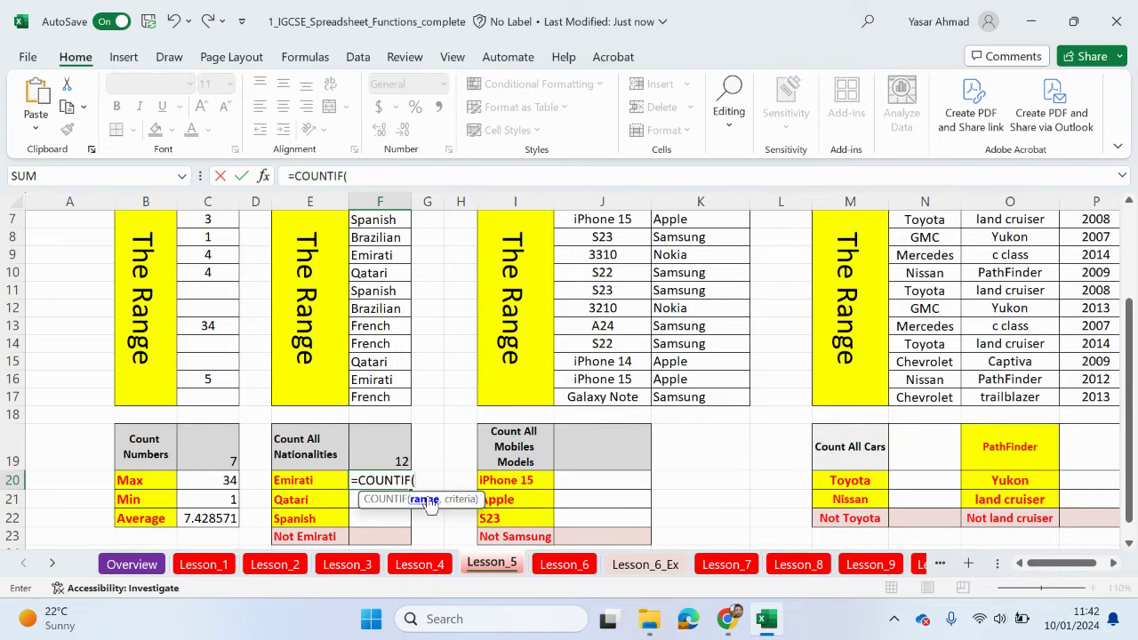
scroll(425, 498, "up", 1)
left_click_drag(383, 255, 384, 450)
scroll(375, 524, "down", 1)
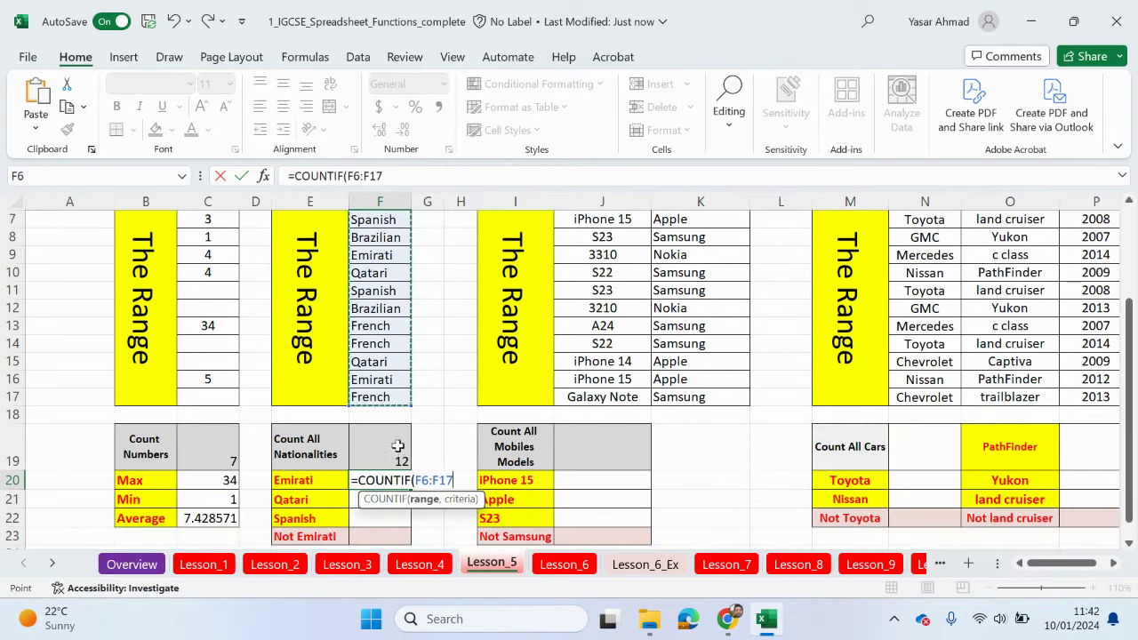
scroll(408, 434, "up", 1)
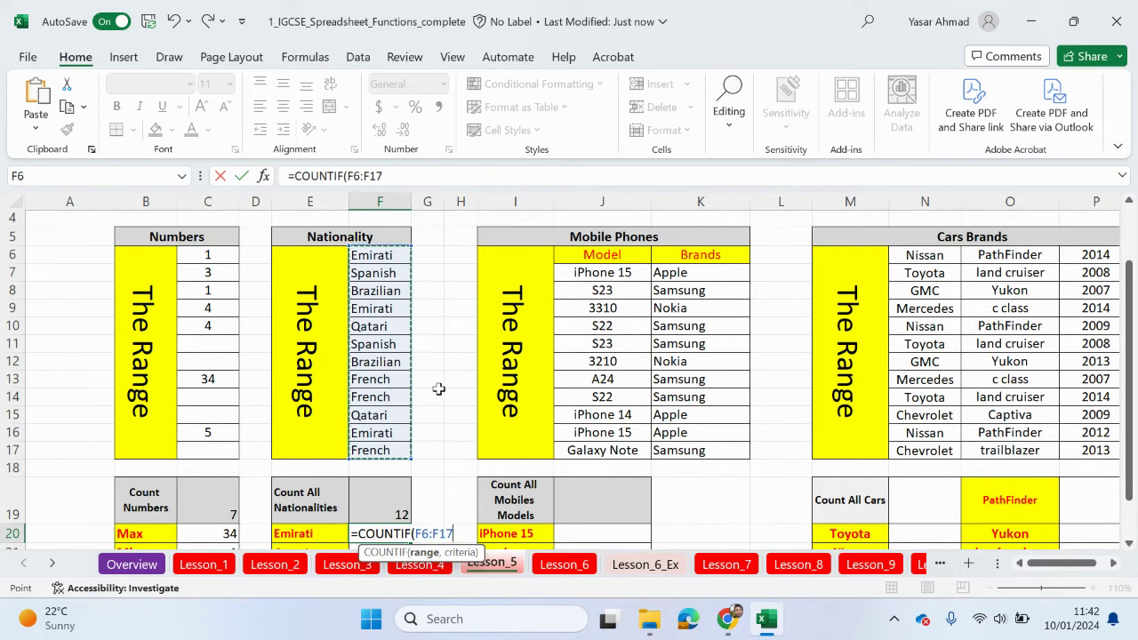
key("F4")
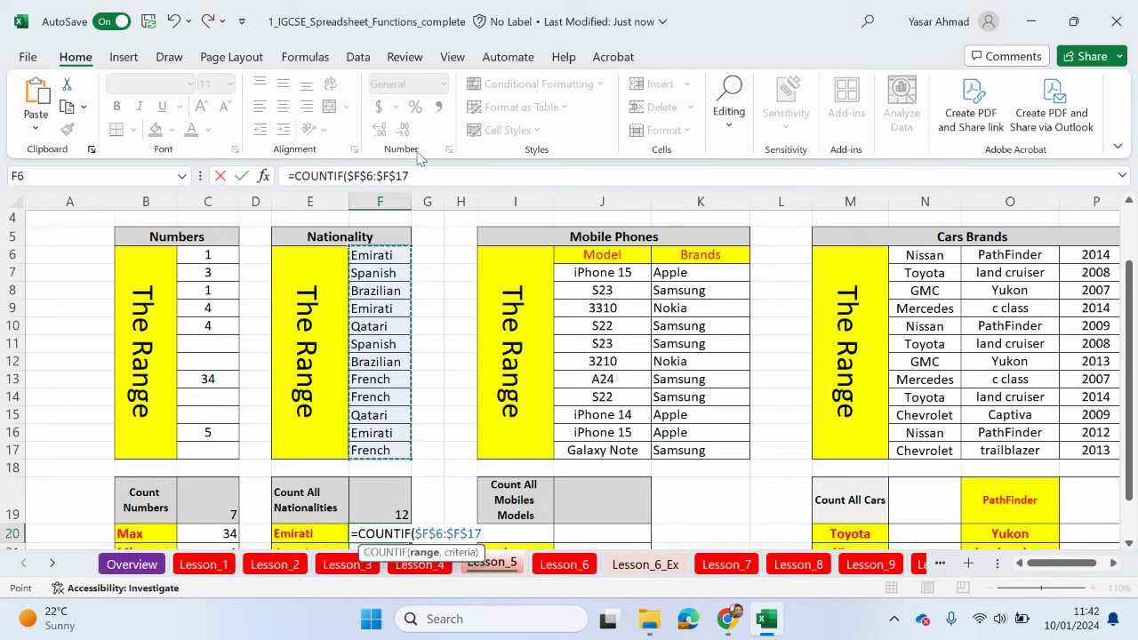
left_click(424, 180)
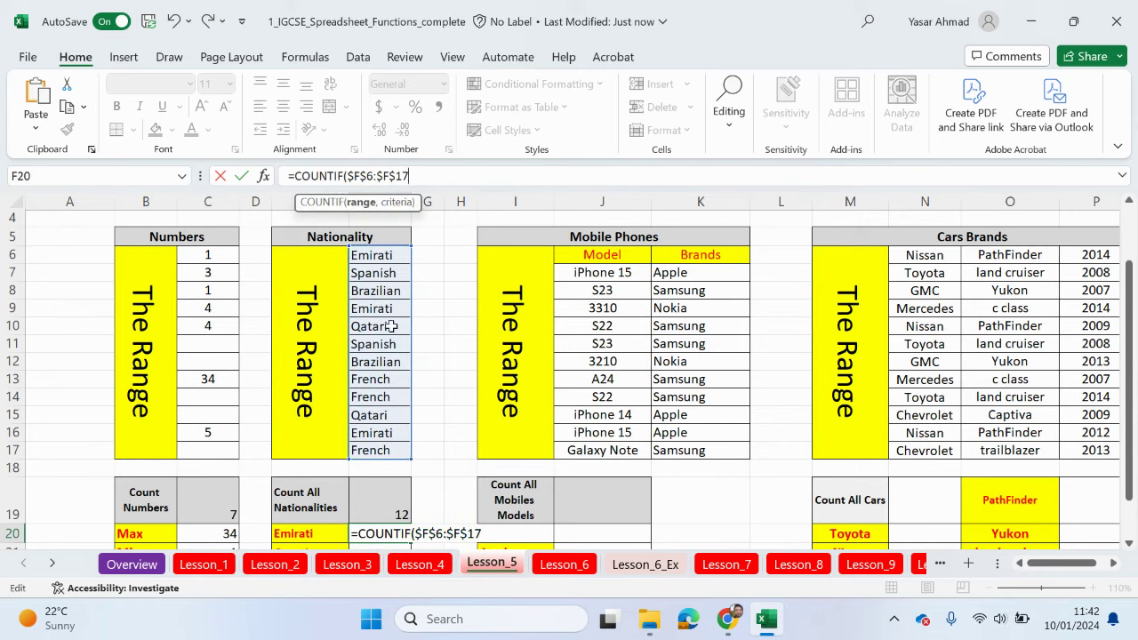
type(",")
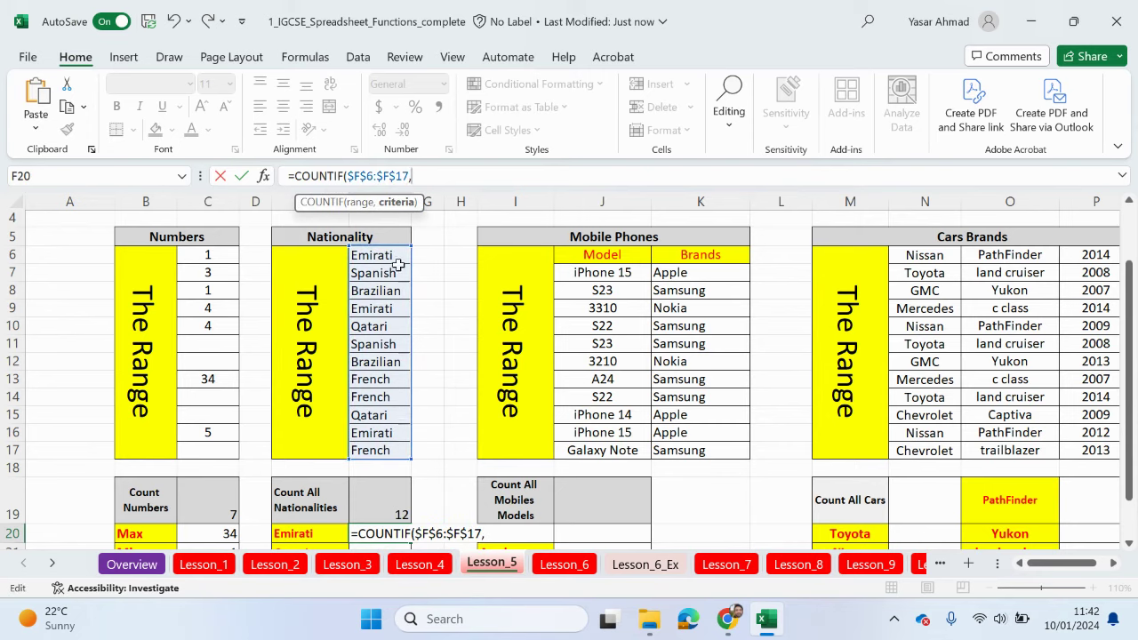
scroll(354, 358, "down", 1)
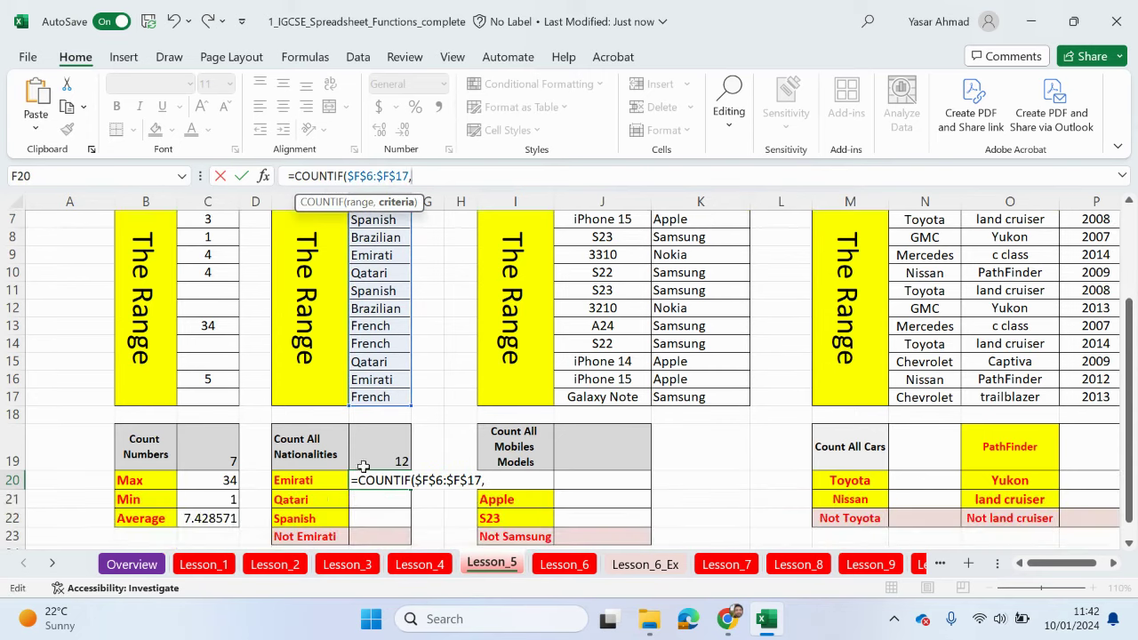
left_click(328, 487)
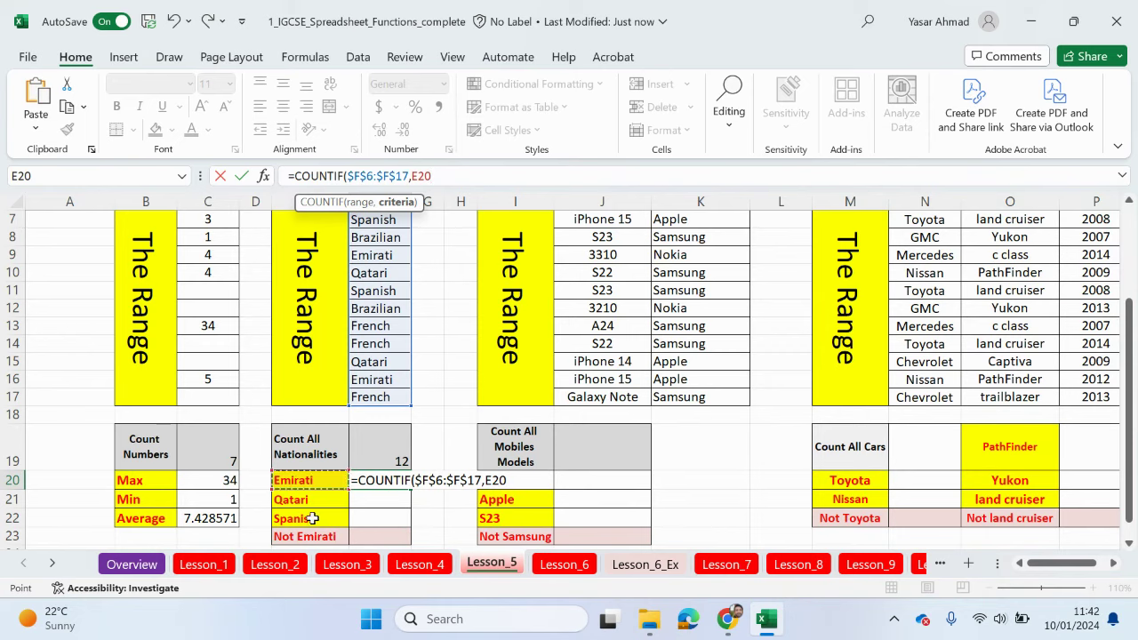
key("Return")
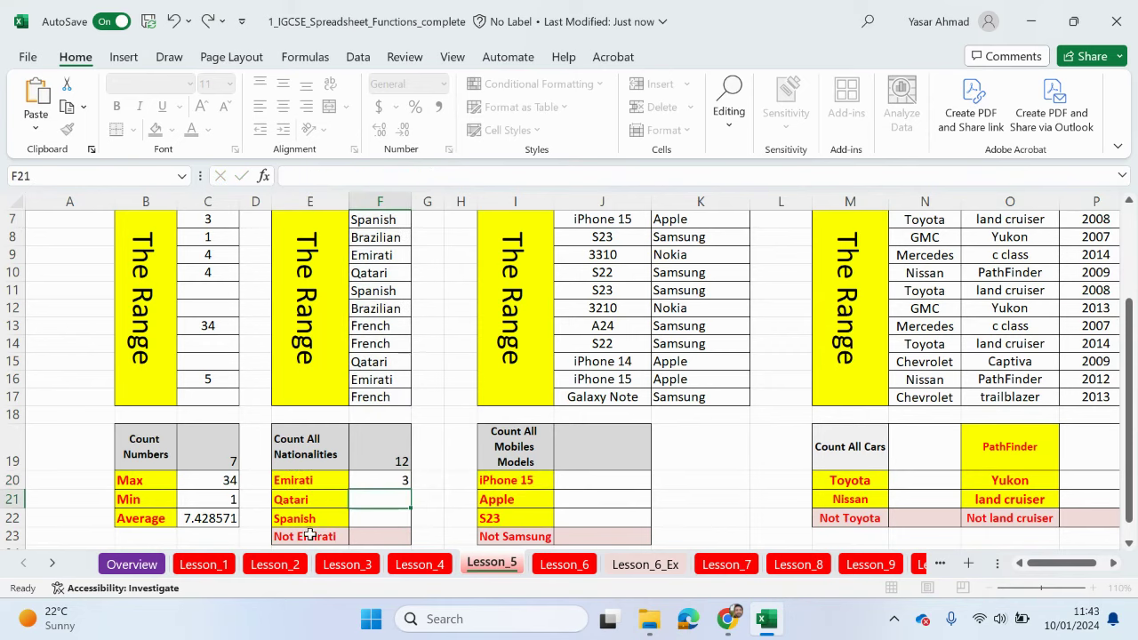
left_click(385, 477)
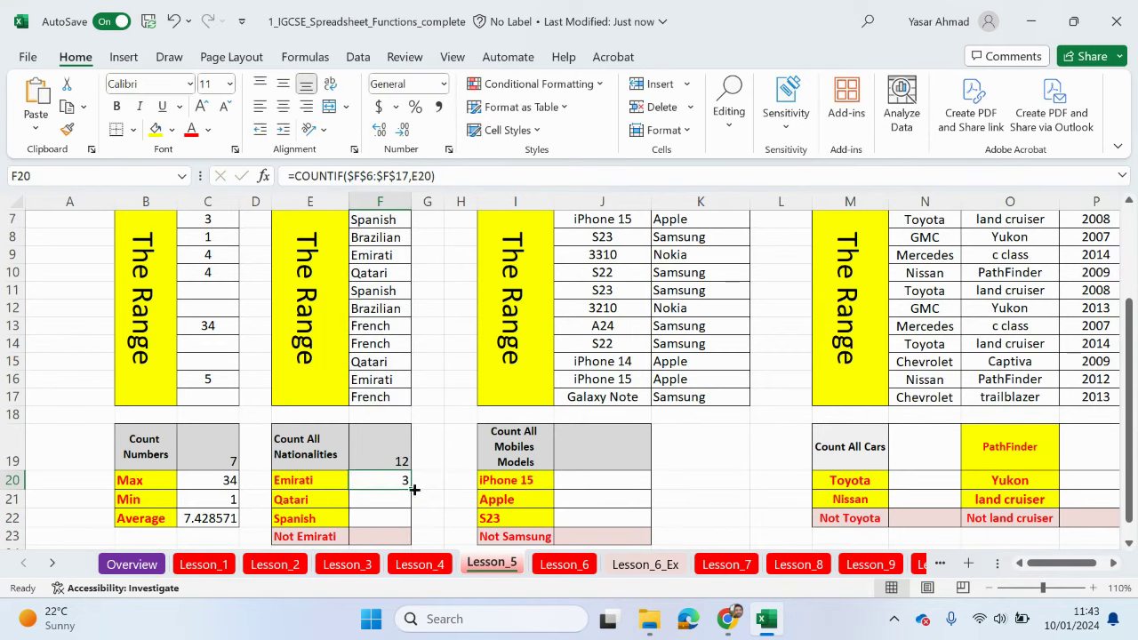
Fill the F20 COUNTIF formula down to F22, giving 2 each for Qatari and Spanish
left_click_drag(414, 489, 402, 521)
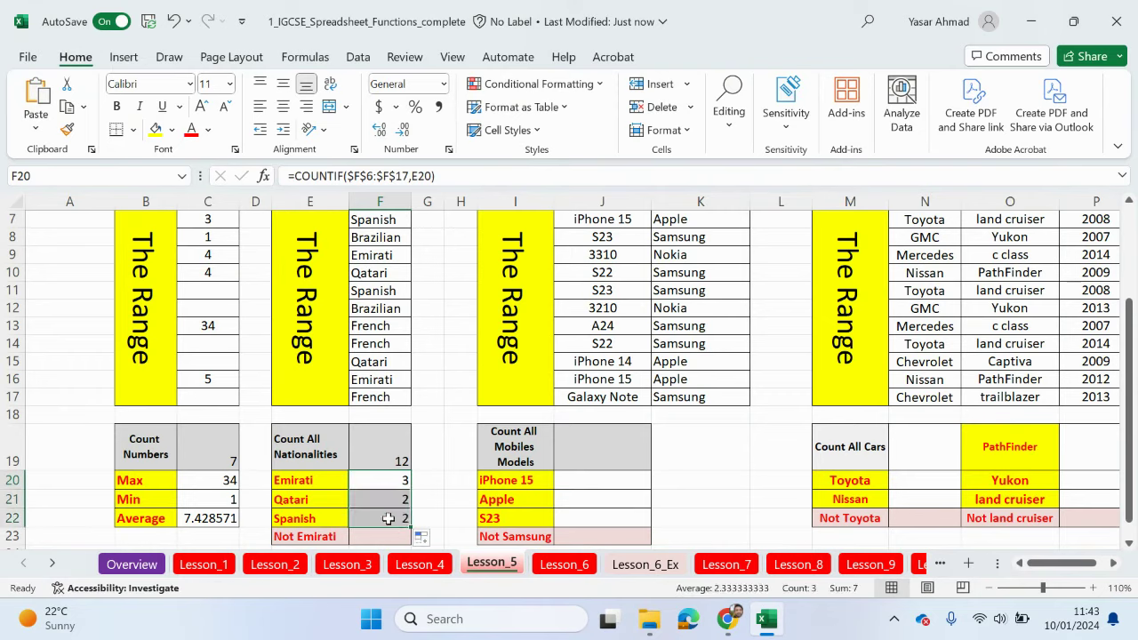
left_click(392, 503)
scroll(392, 503, "up", 1)
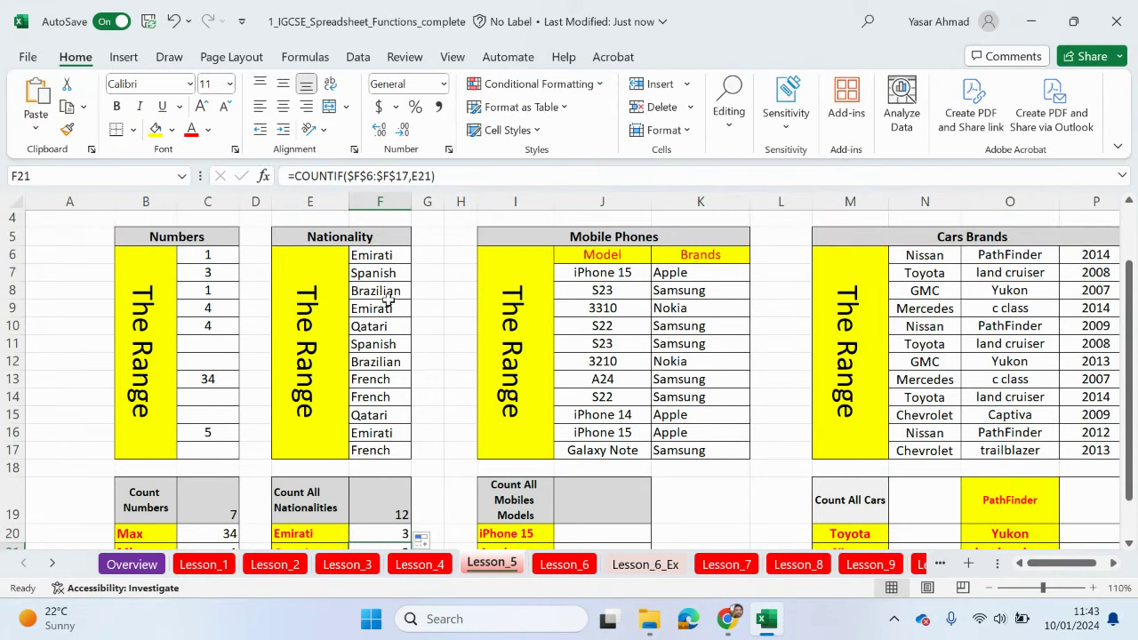
scroll(374, 424, "down", 1)
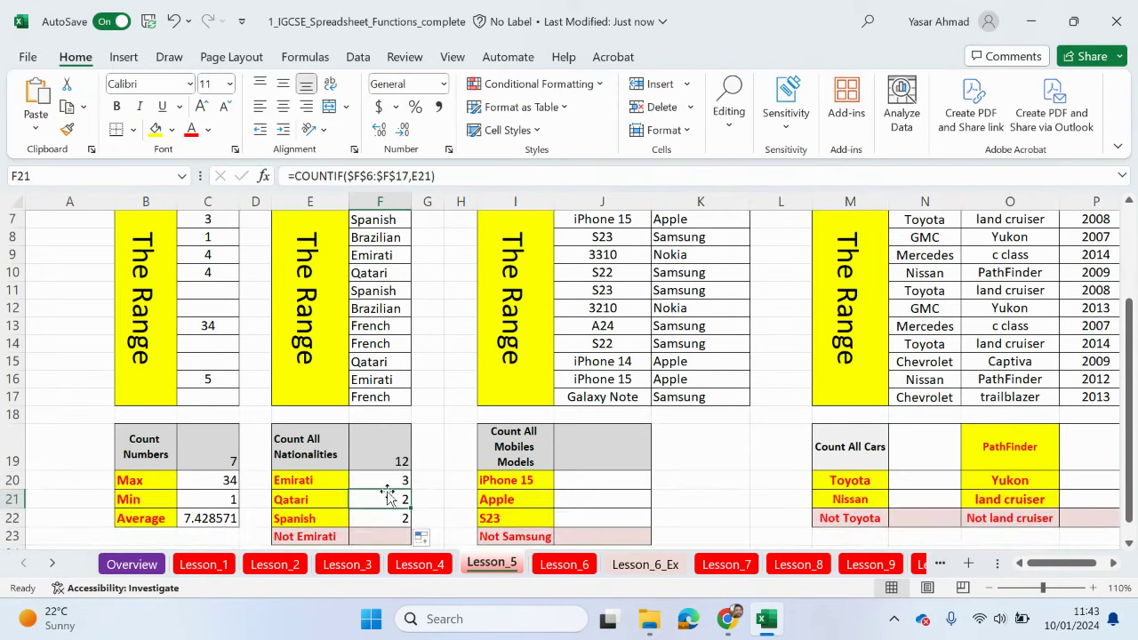
scroll(374, 425, "up", 1)
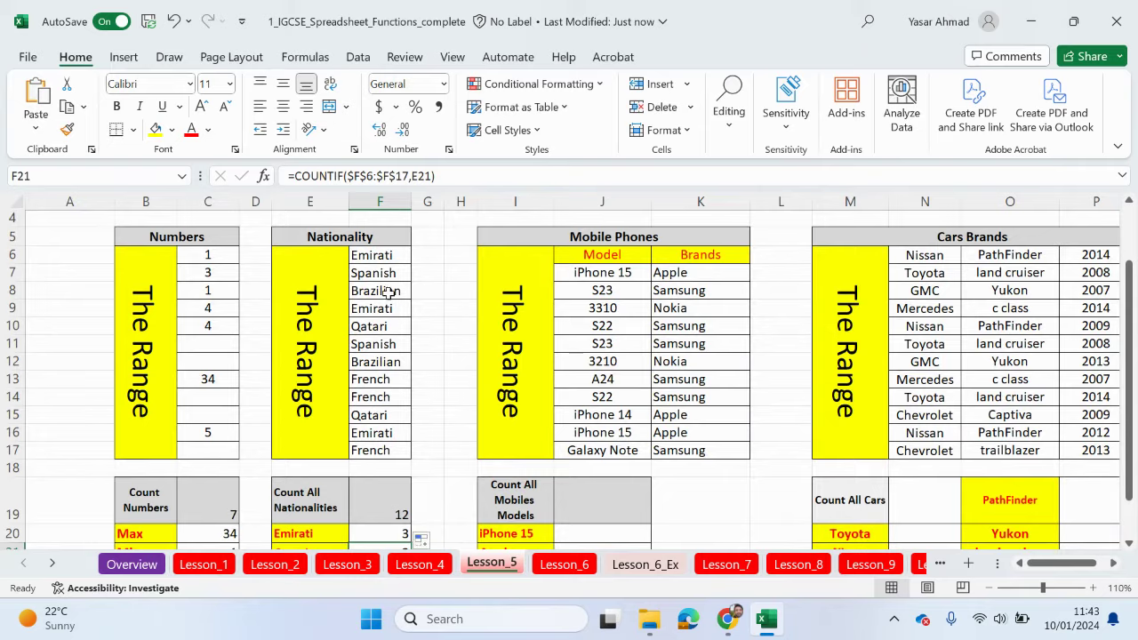
scroll(385, 414, "down", 2)
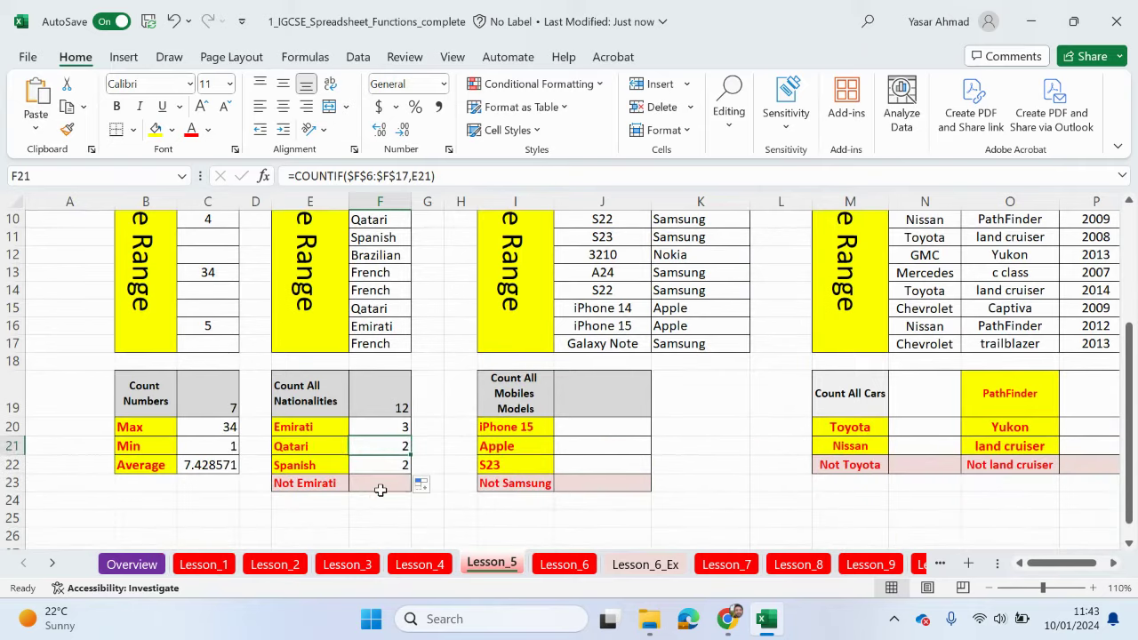
left_click(382, 483)
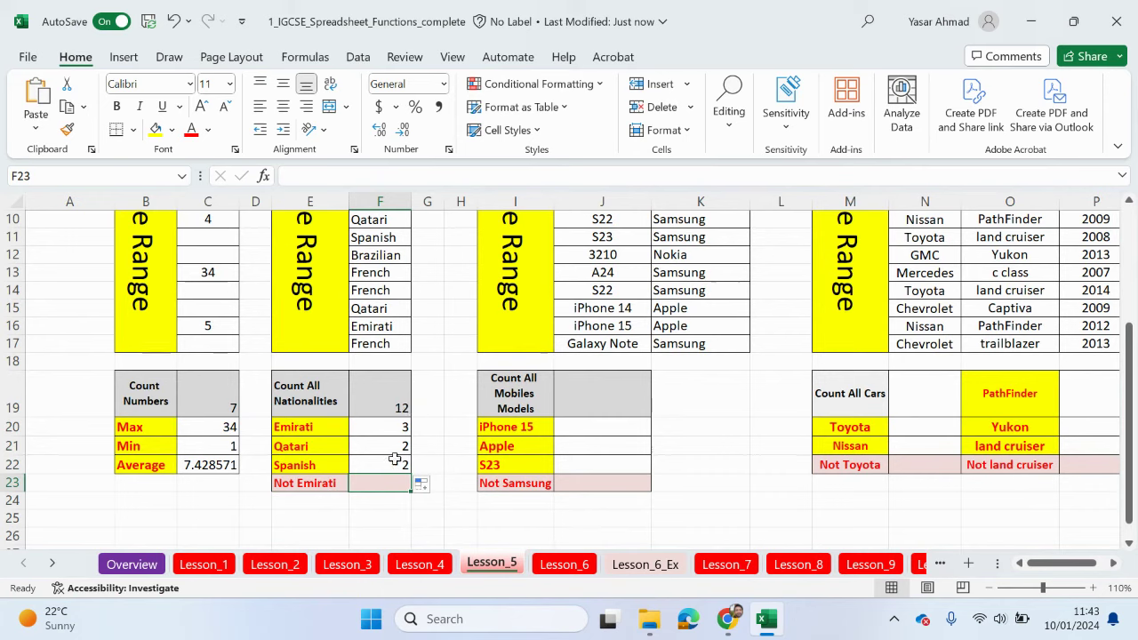
Enter =COUNTIF(F6:F17,"<>Emirati") in F23 for Not Emirati, returning 9
type("=count")
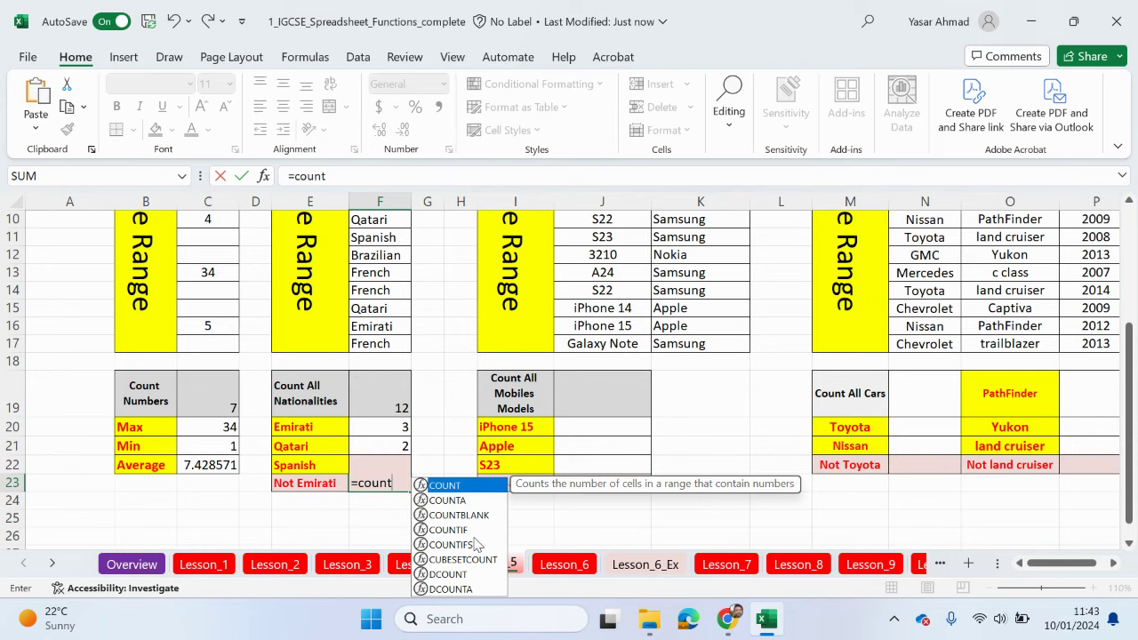
double_click(471, 543)
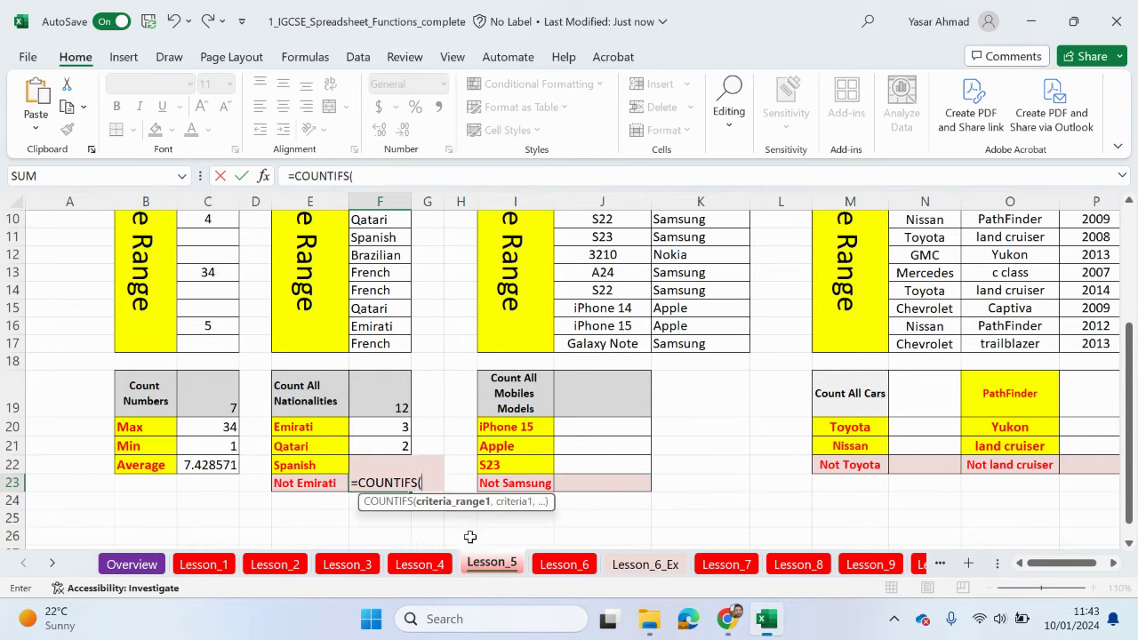
left_click(414, 483)
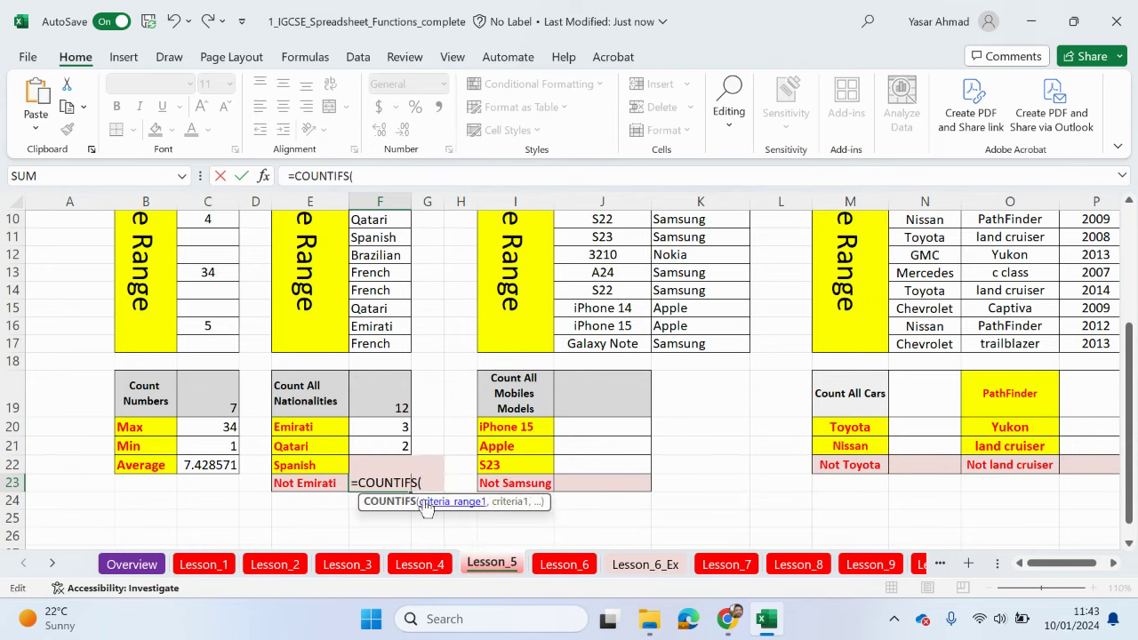
key("Left")
key("BackSpace")
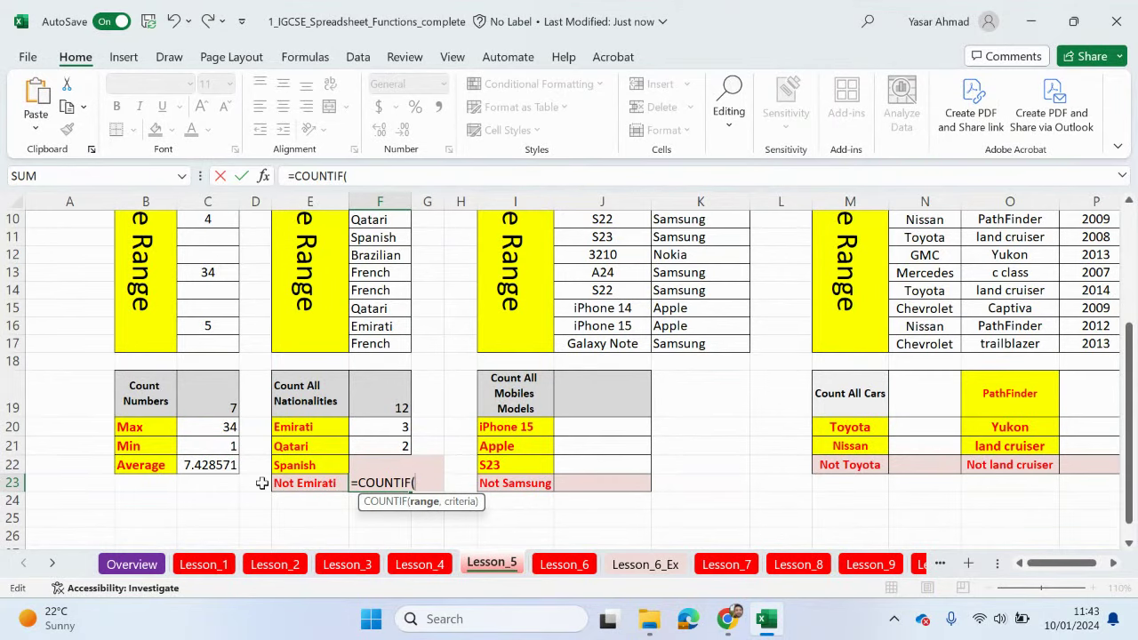
scroll(413, 463, "up", 2)
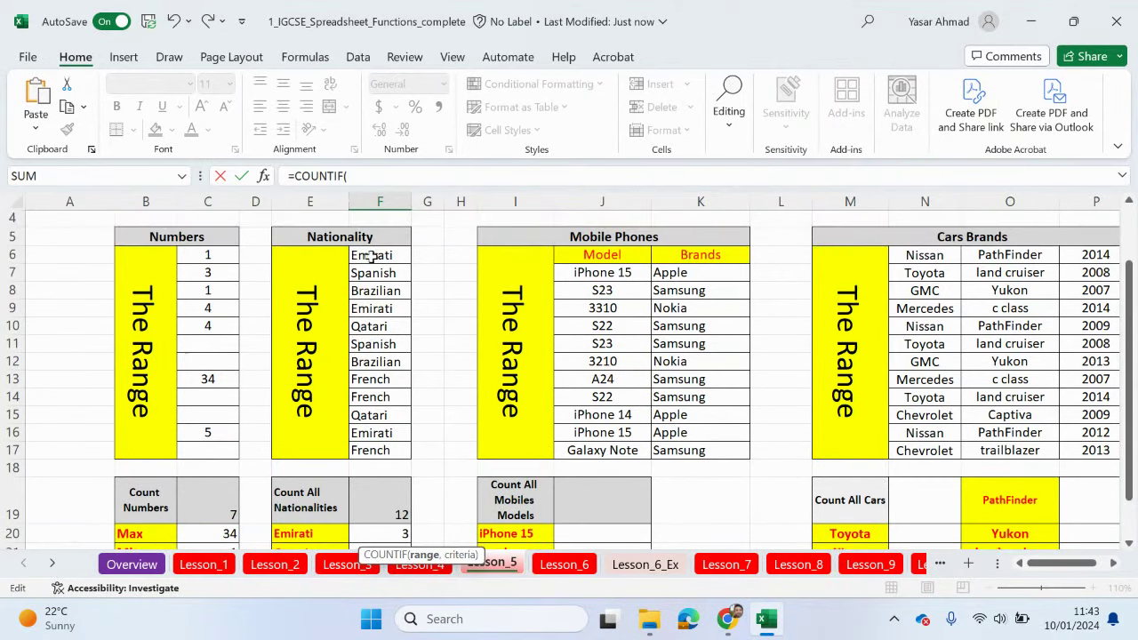
left_click_drag(371, 256, 376, 450)
scroll(382, 440, "down", 2)
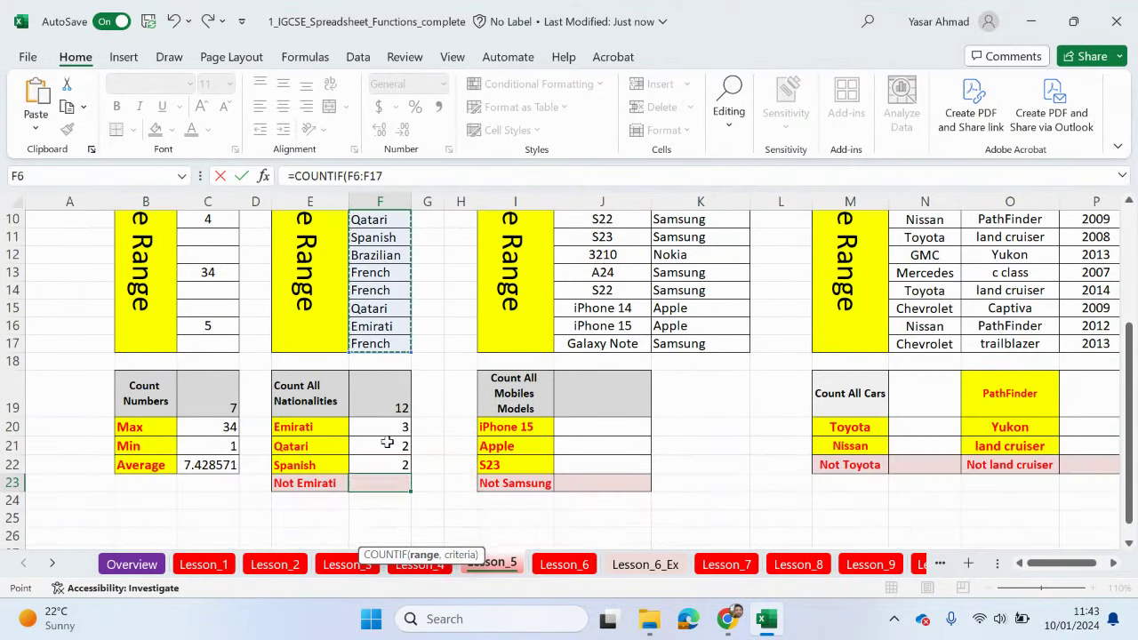
left_click(426, 178)
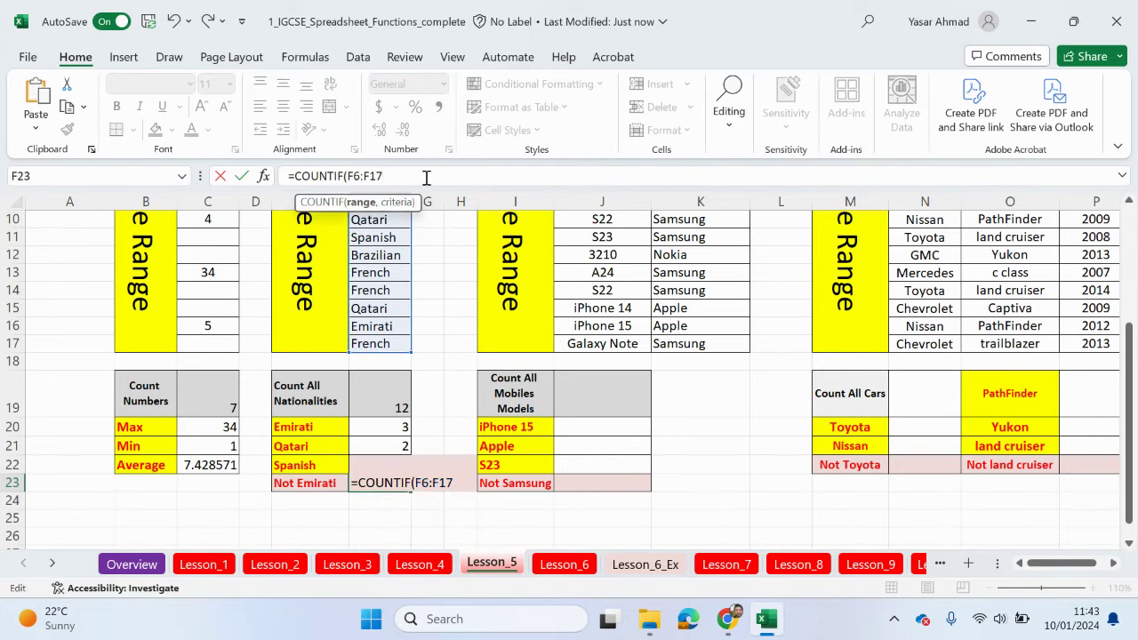
type(",")
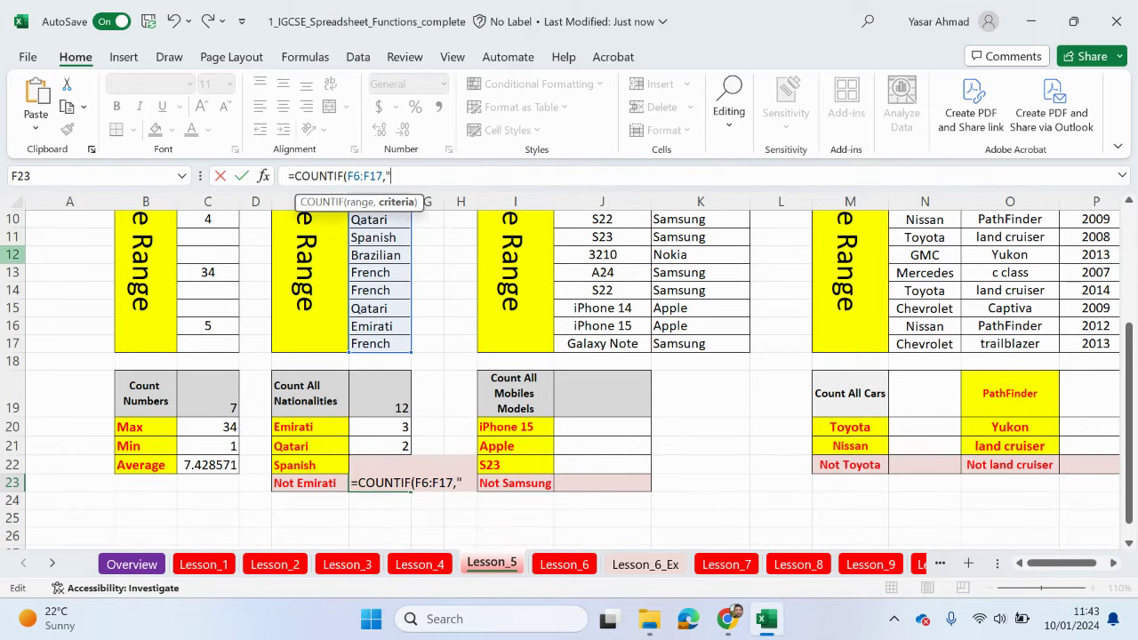
type("\"<>Emir")
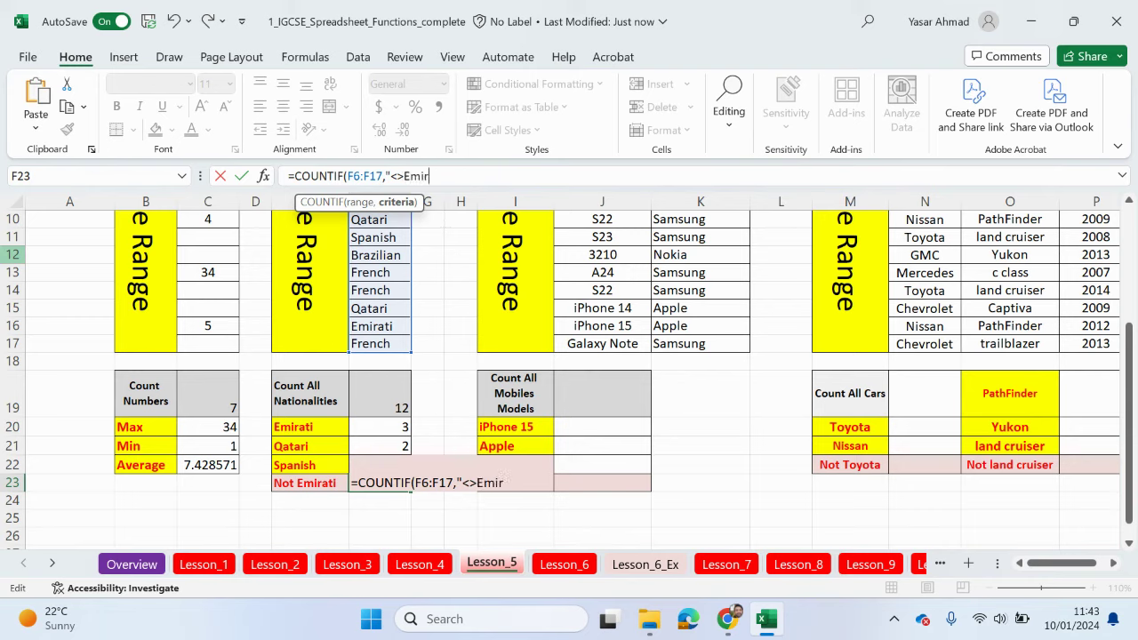
type("ati\")")
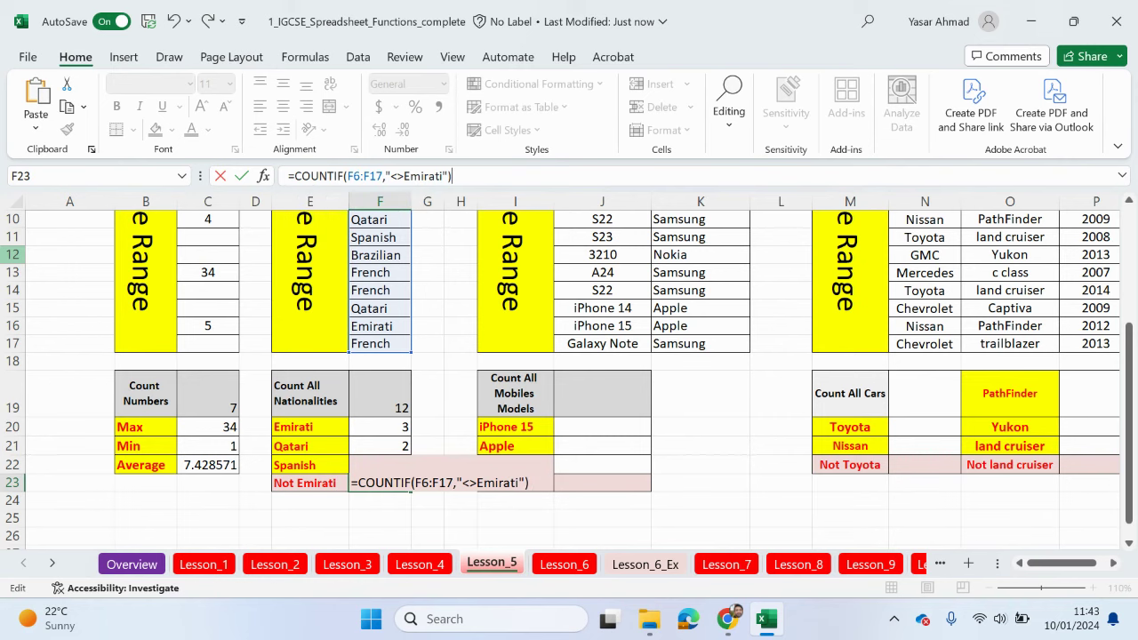
key("Return")
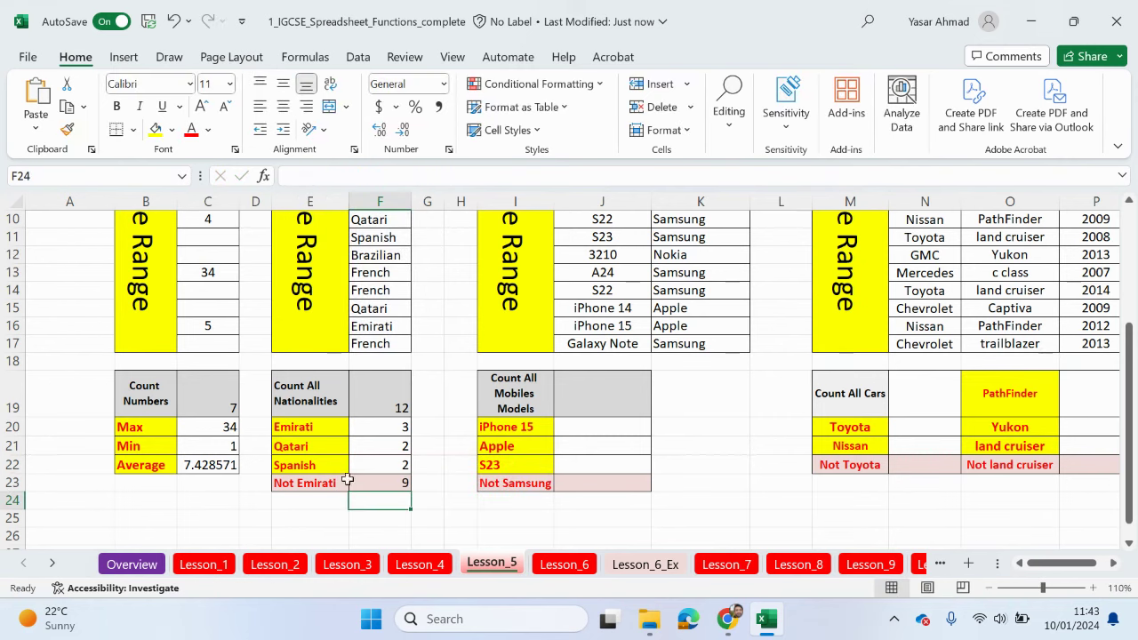
scroll(357, 494, "up", 3)
scroll(360, 490, "down", 1)
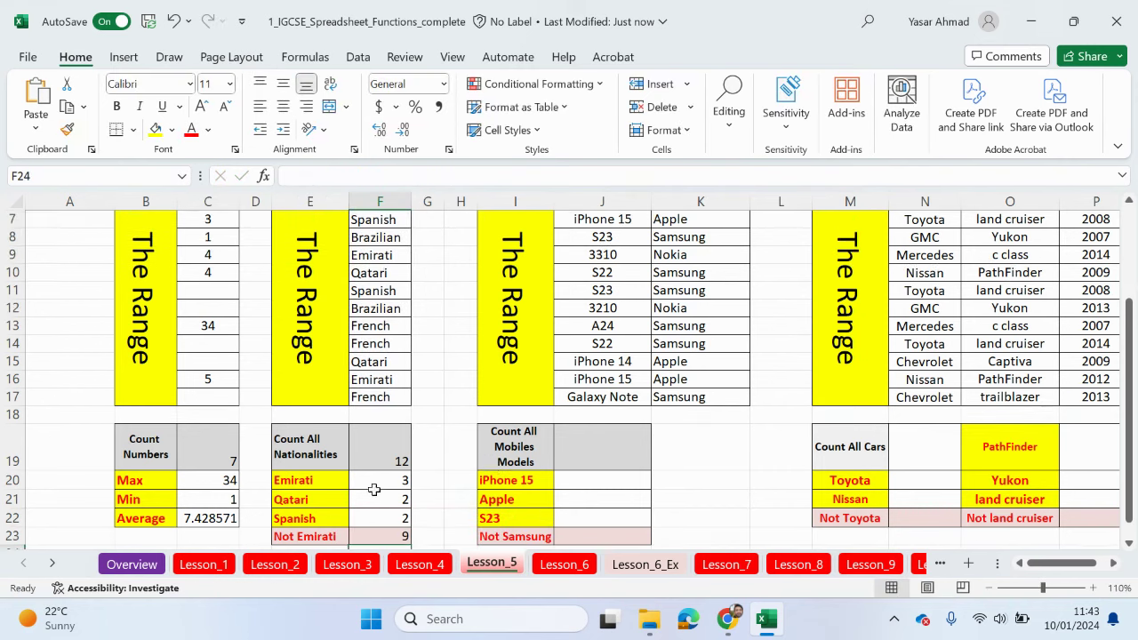
Correct the I19 label to read 'Count All Mobile Models'
left_click(605, 450)
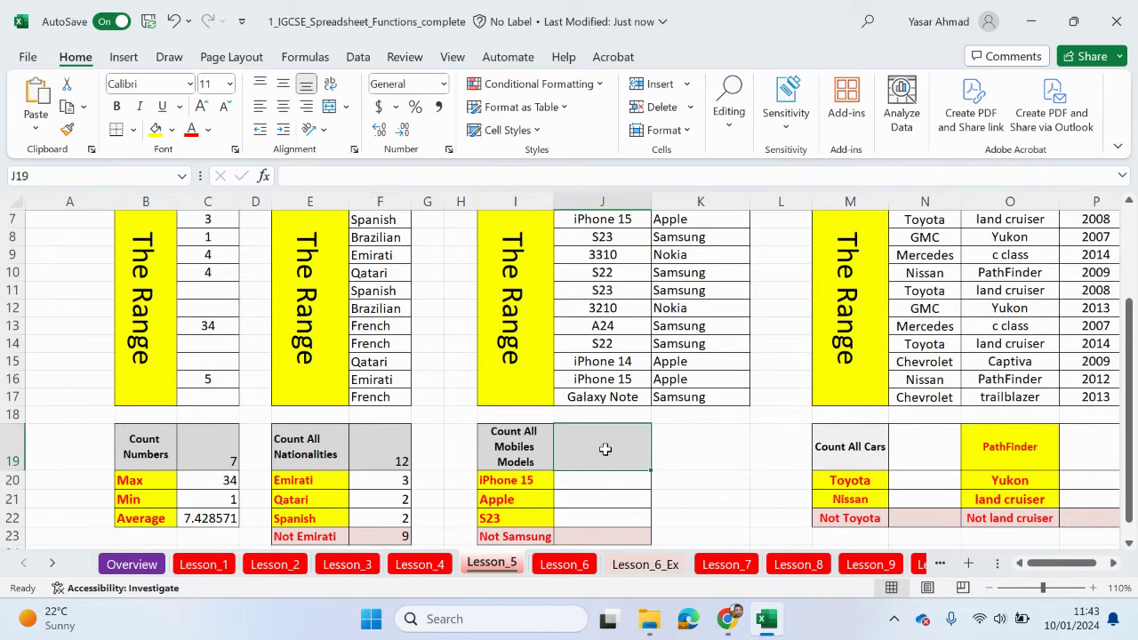
double_click(535, 447)
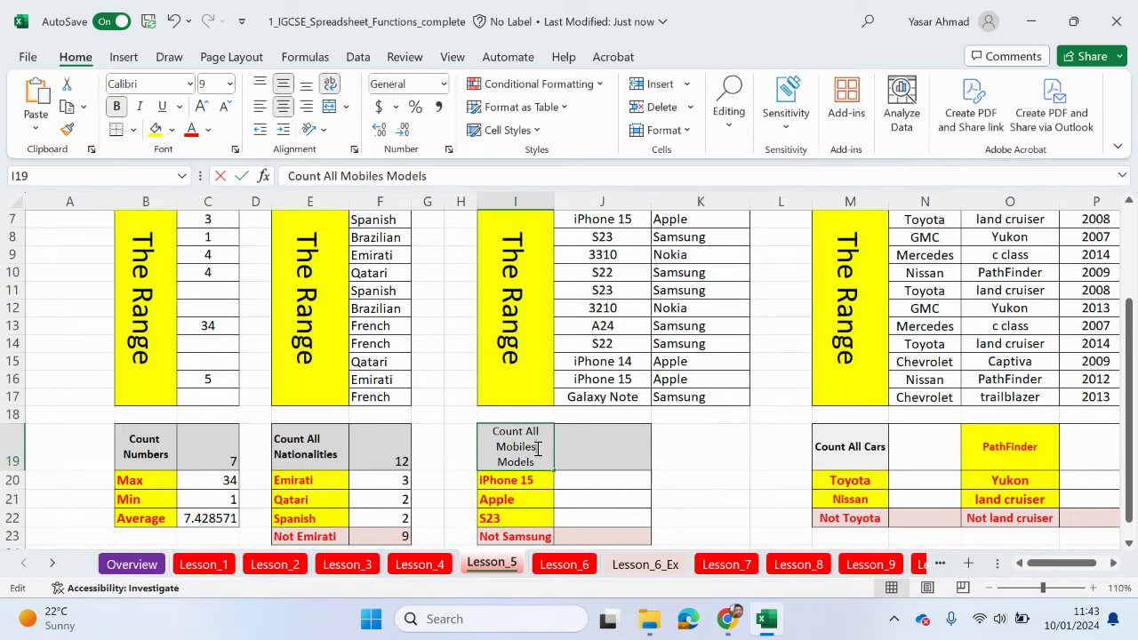
key("BackSpace")
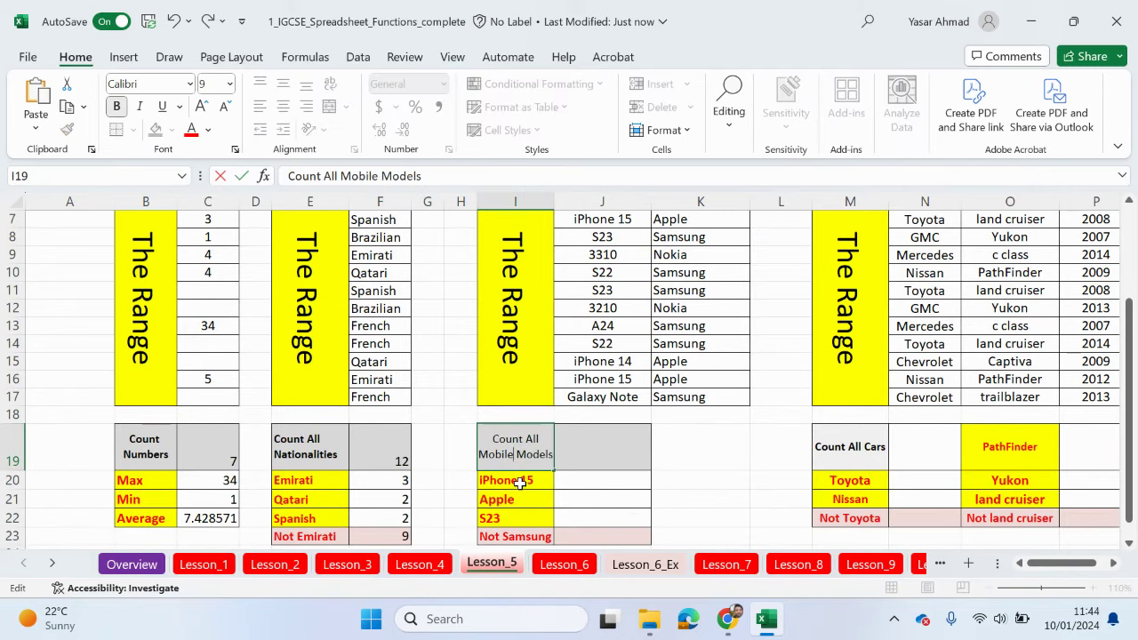
left_click(593, 460)
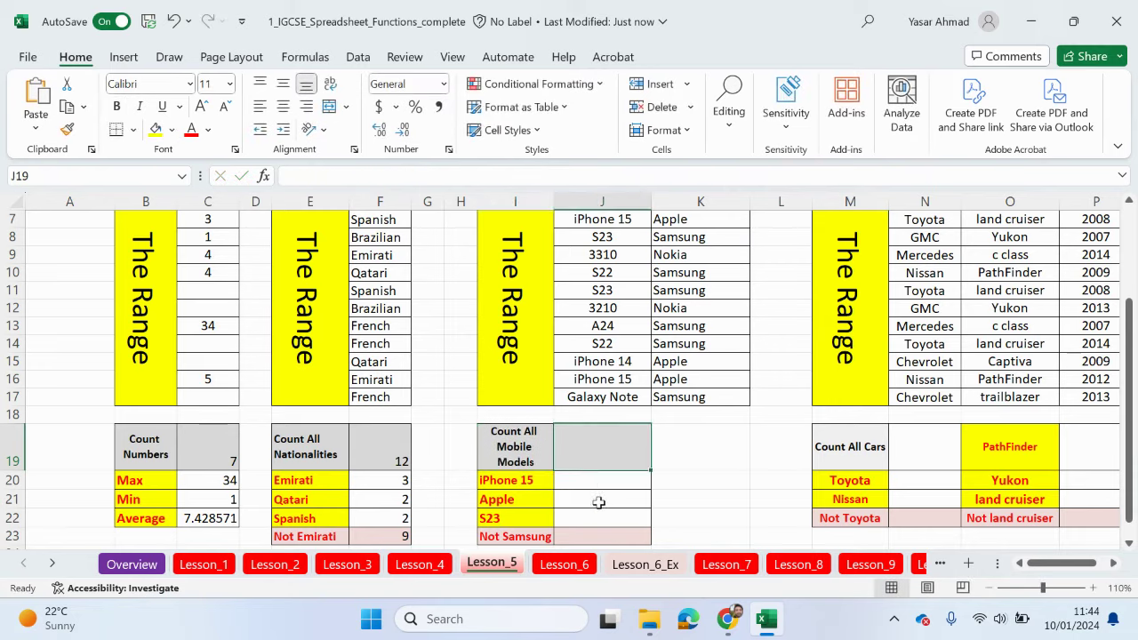
Enter =COUNTA(J7:J17) in J19 to count every model entry
scroll(598, 502, "up", 1)
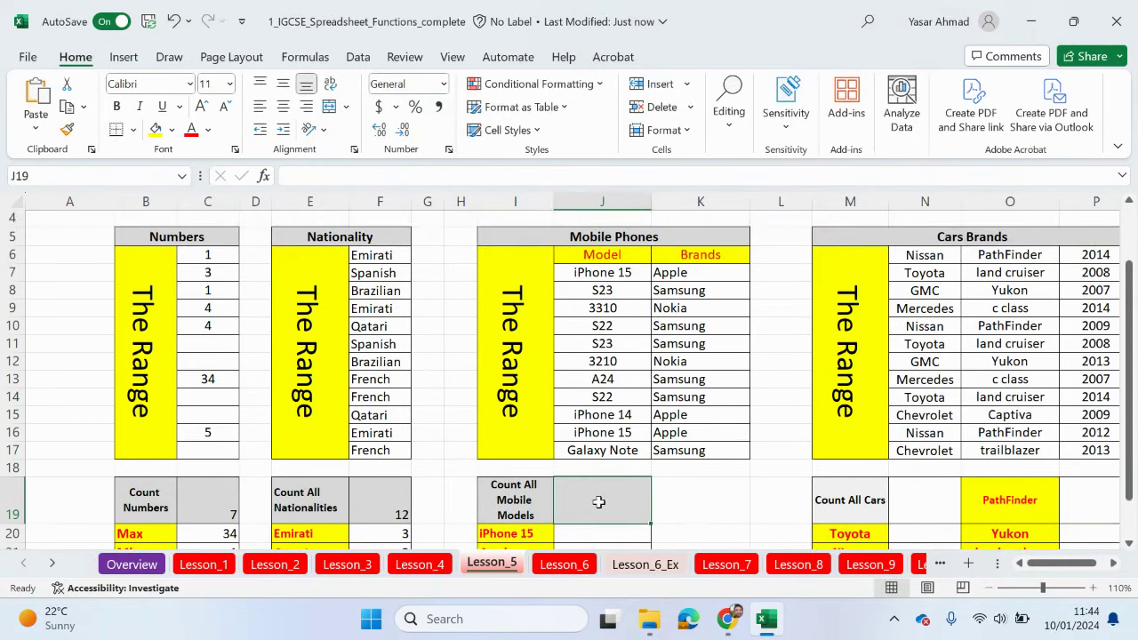
type("=cou")
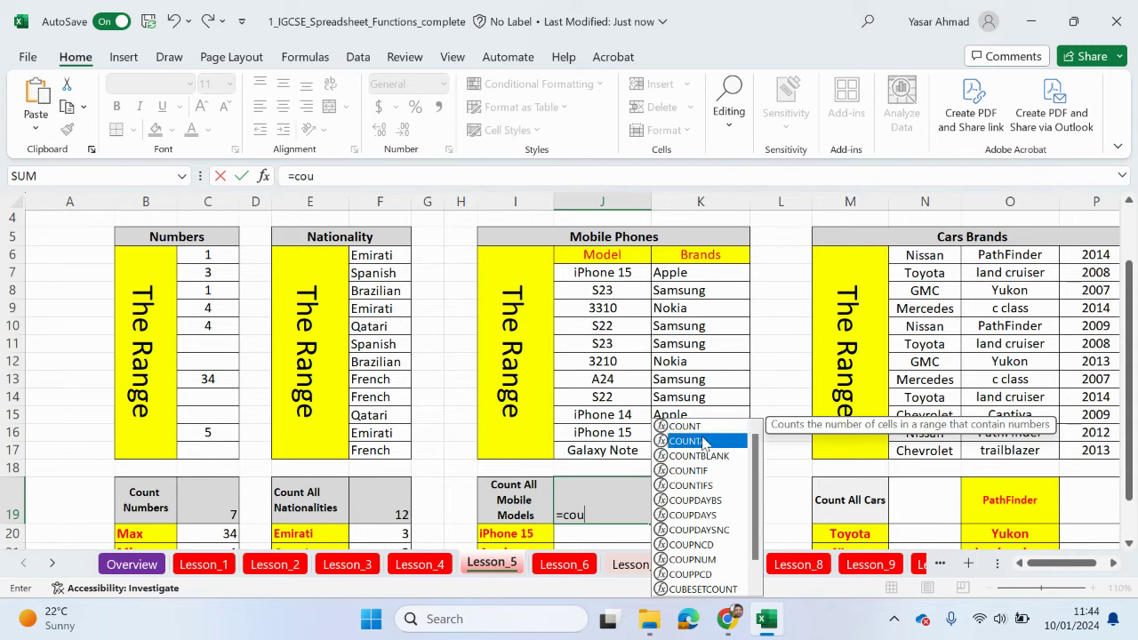
double_click(706, 442)
left_click_drag(617, 277, 613, 450)
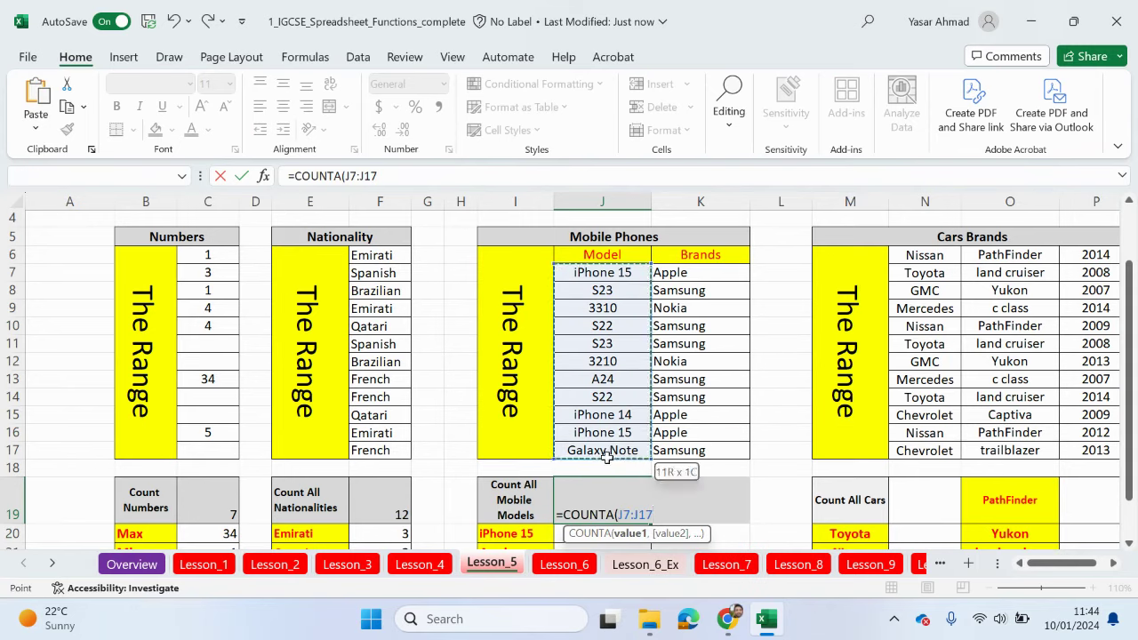
key("Return")
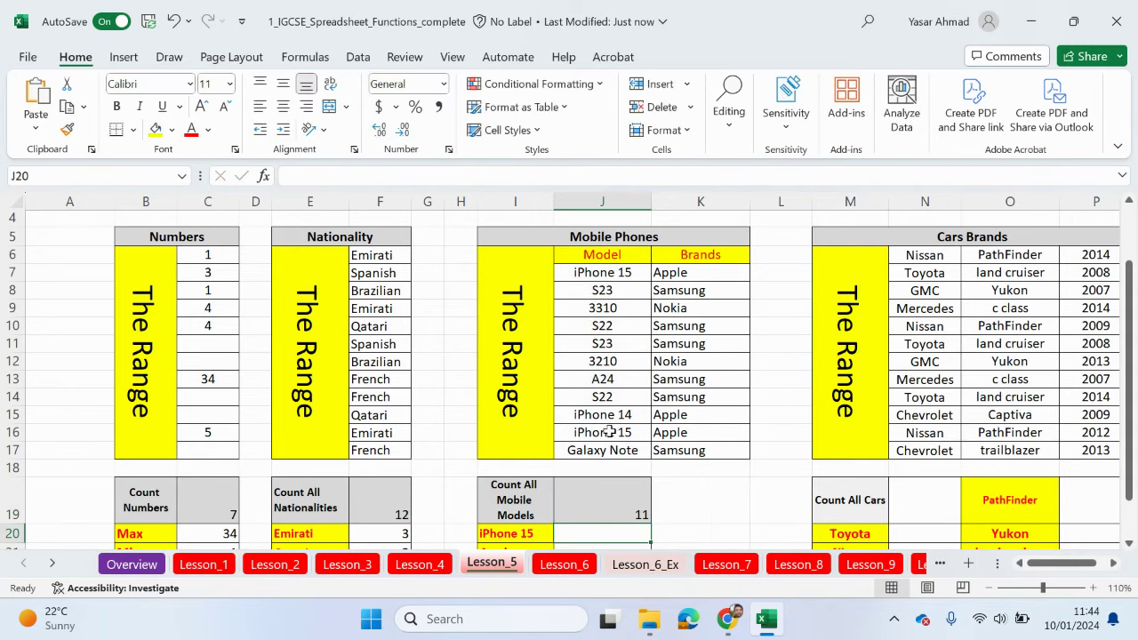
Select the model entries J7:J17 to confirm the status bar count of 11
left_click_drag(590, 254, 698, 254)
left_click_drag(378, 276, 379, 380)
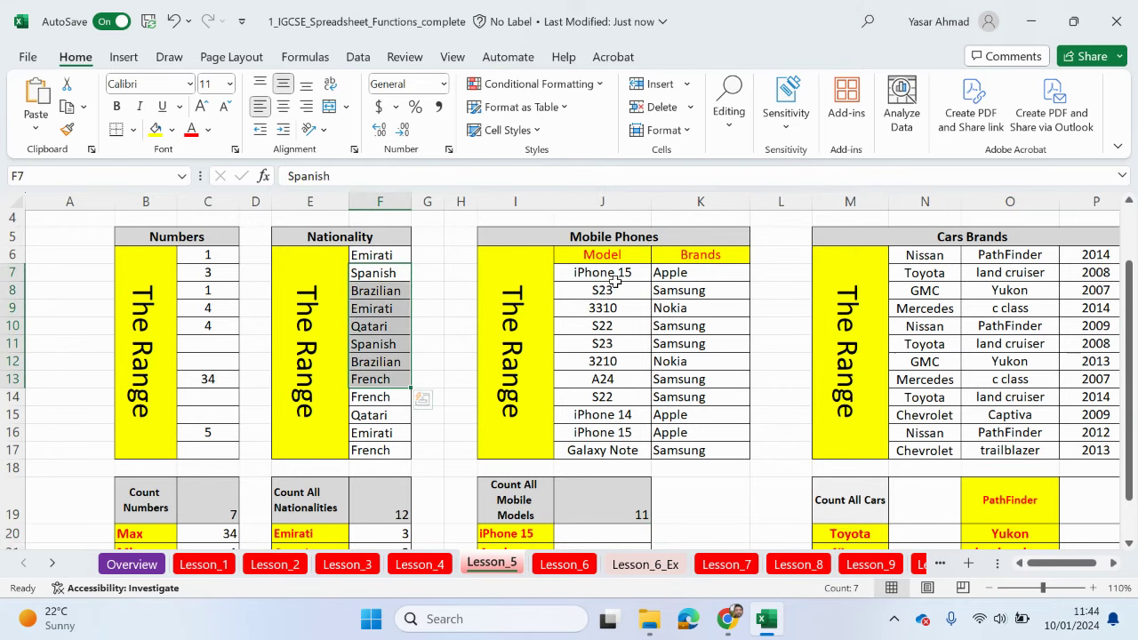
left_click_drag(613, 281, 592, 450)
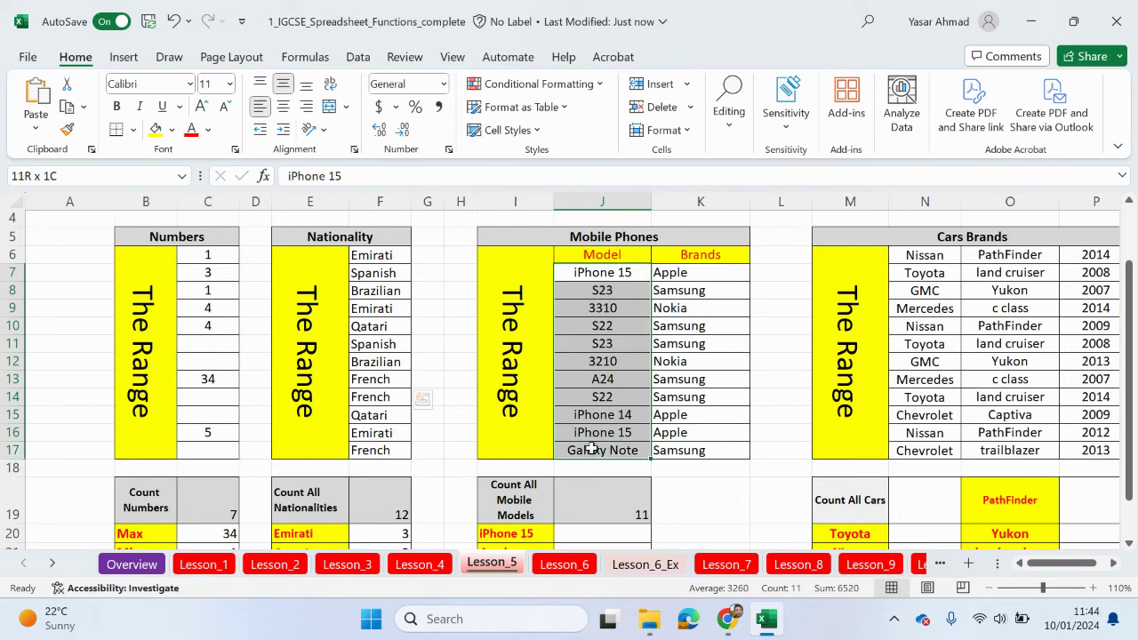
left_click_drag(592, 450, 592, 449)
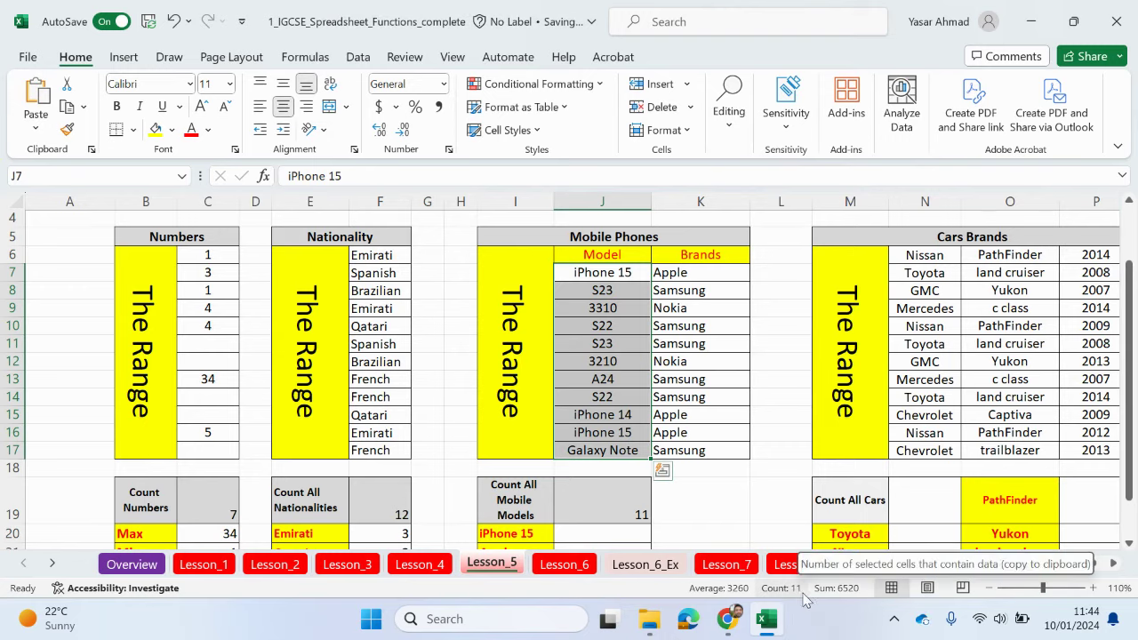
scroll(698, 499, "down", 1)
Enter =COUNTIF(J7:J17,I20) in J20 to count the iPhone 15 entries (2)
left_click(578, 482)
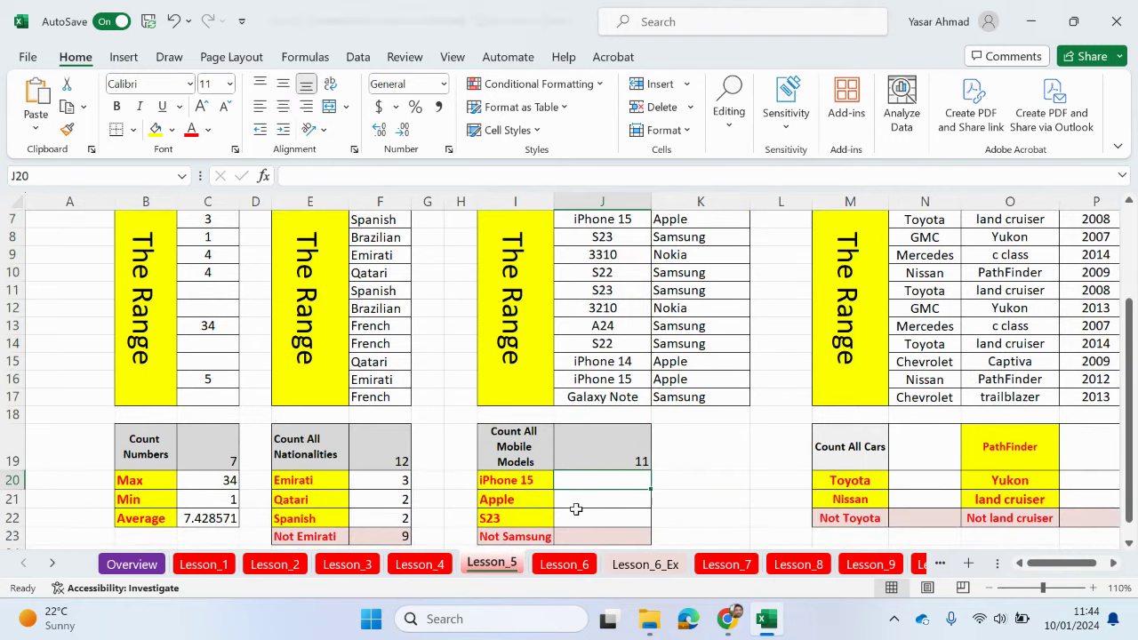
type("=count")
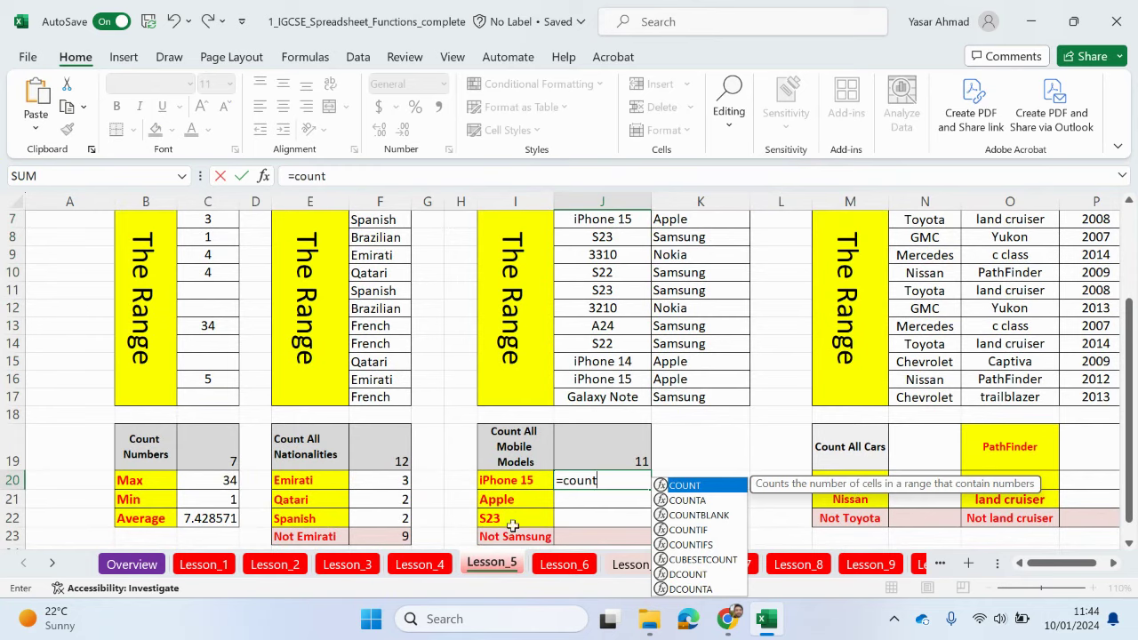
scroll(515, 526, "up", 1)
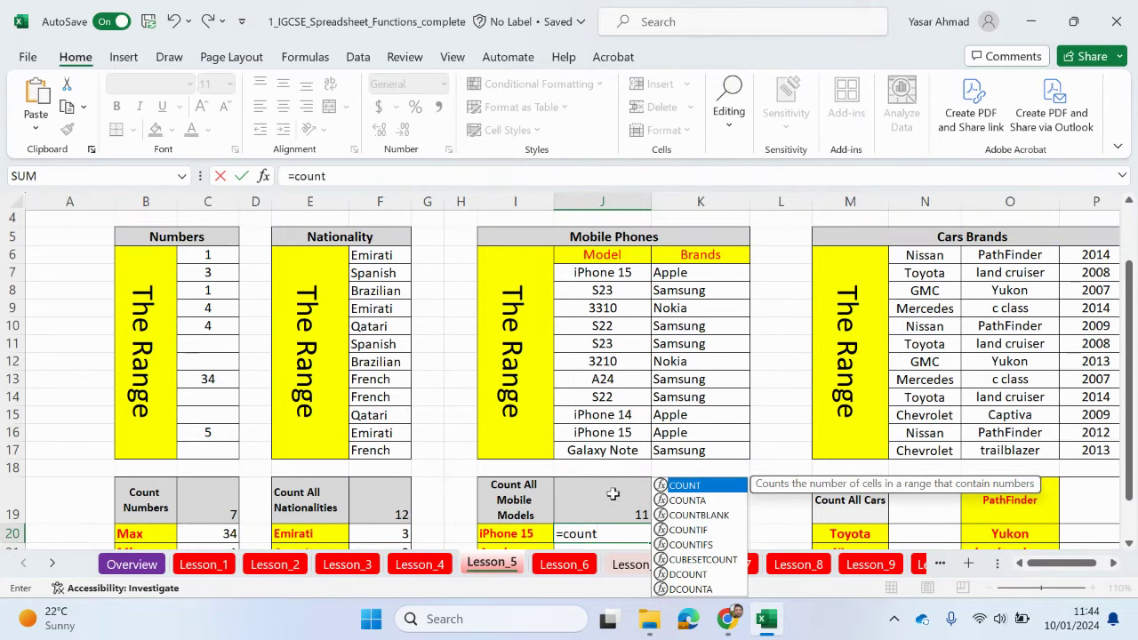
double_click(689, 529)
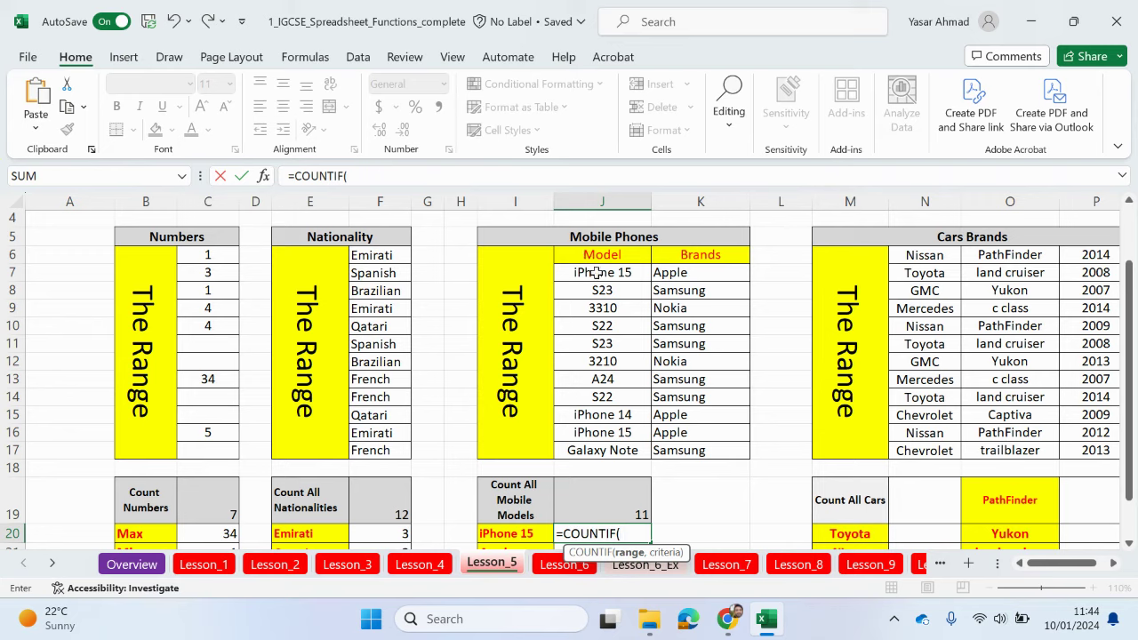
left_click_drag(611, 275, 584, 450)
type(",")
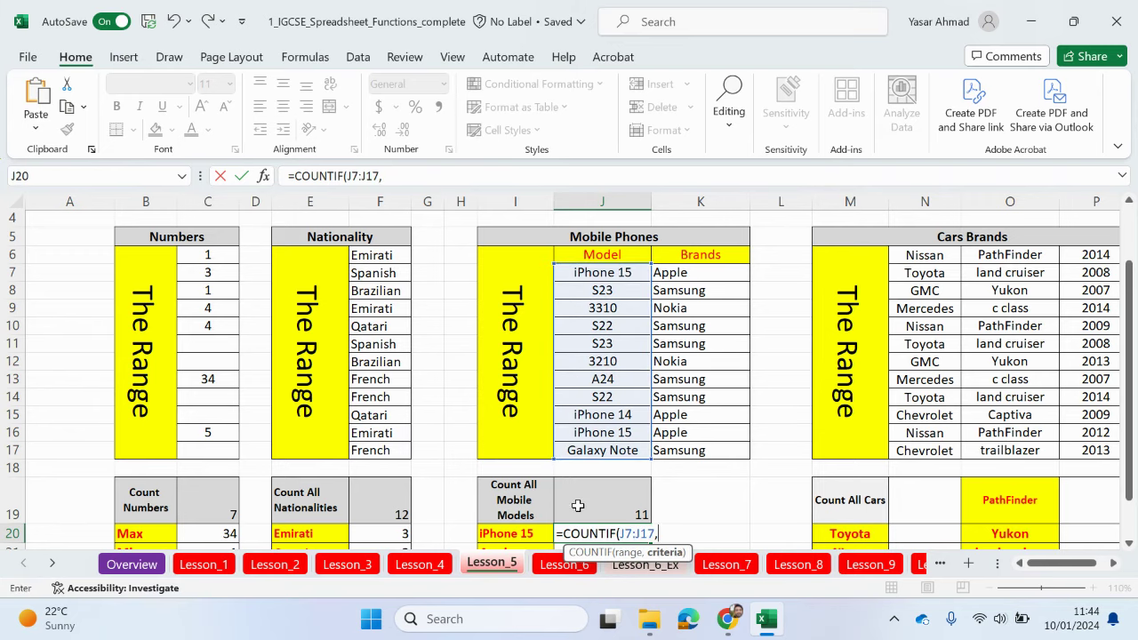
left_click(523, 534)
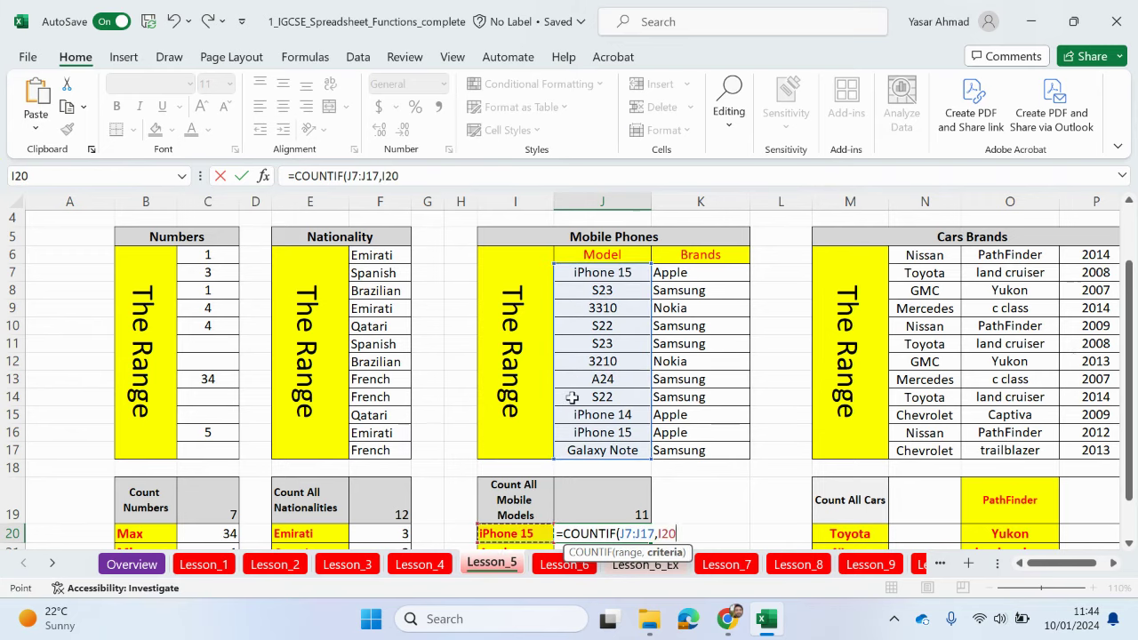
key("Return")
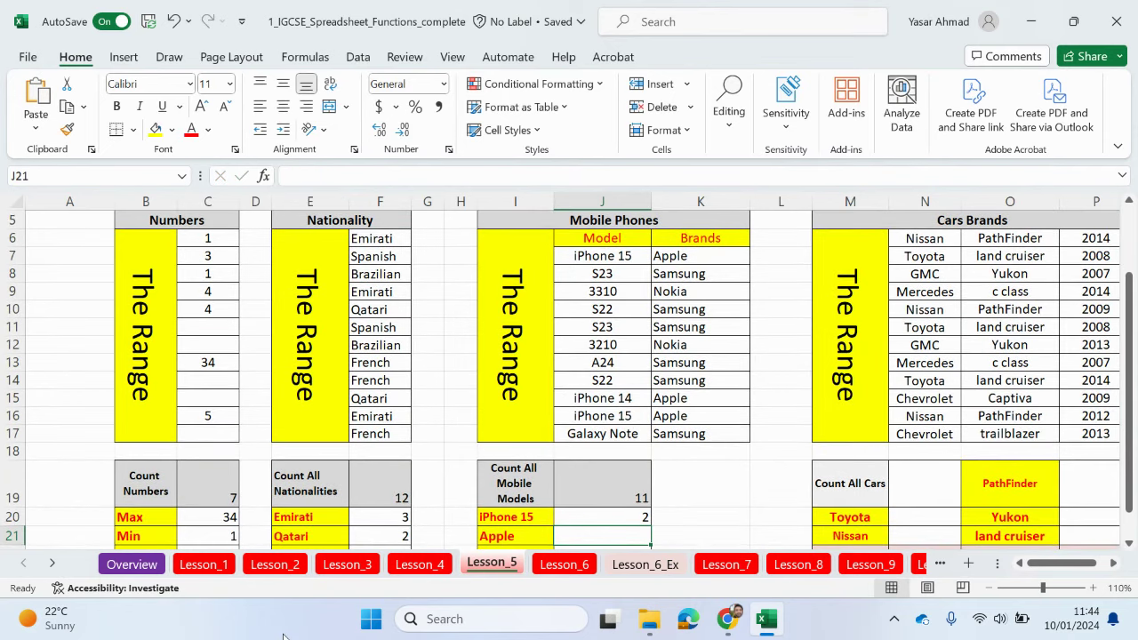
Enter =COUNTIF(K7:K17,I21) in J21 to count Apple phones (3)
type("=co")
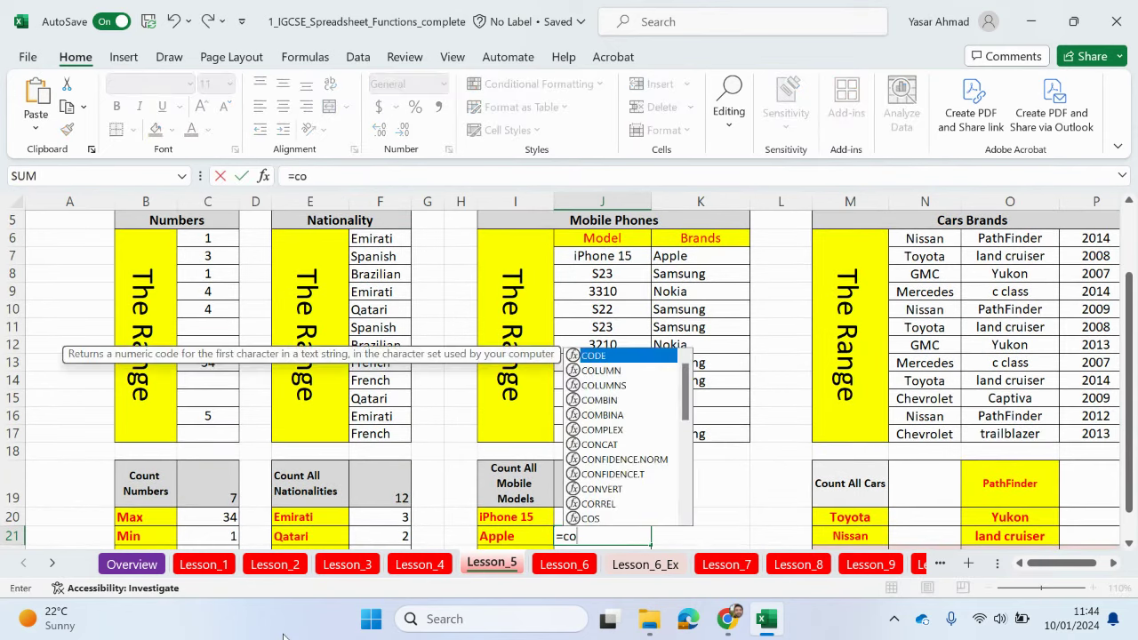
type("un")
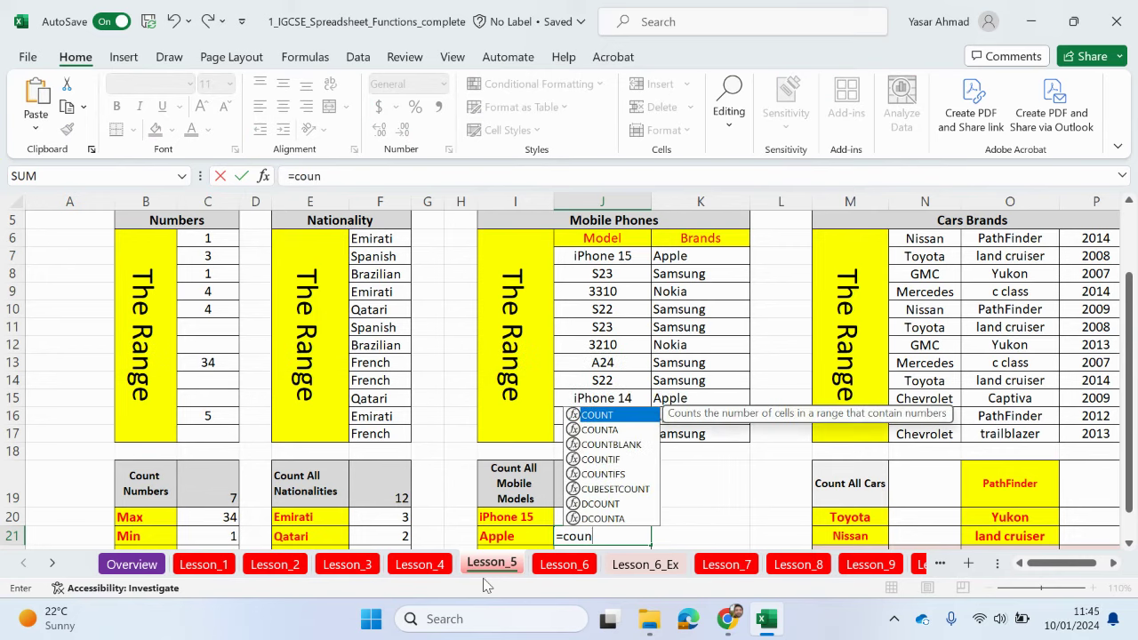
left_click(604, 460)
double_click(602, 459)
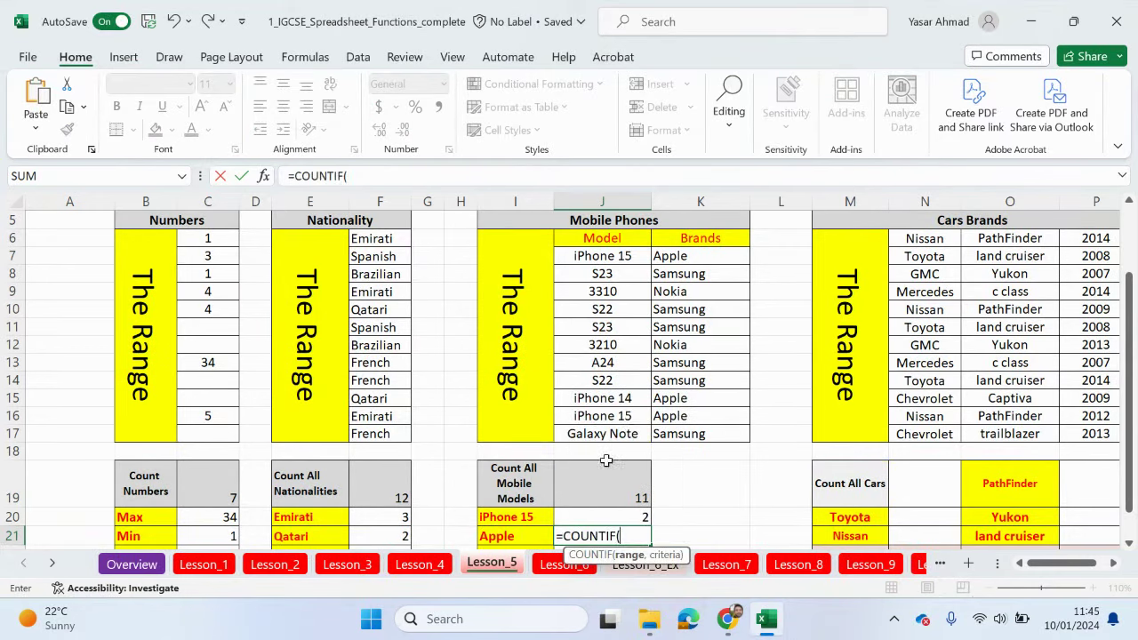
left_click_drag(707, 255, 791, 438)
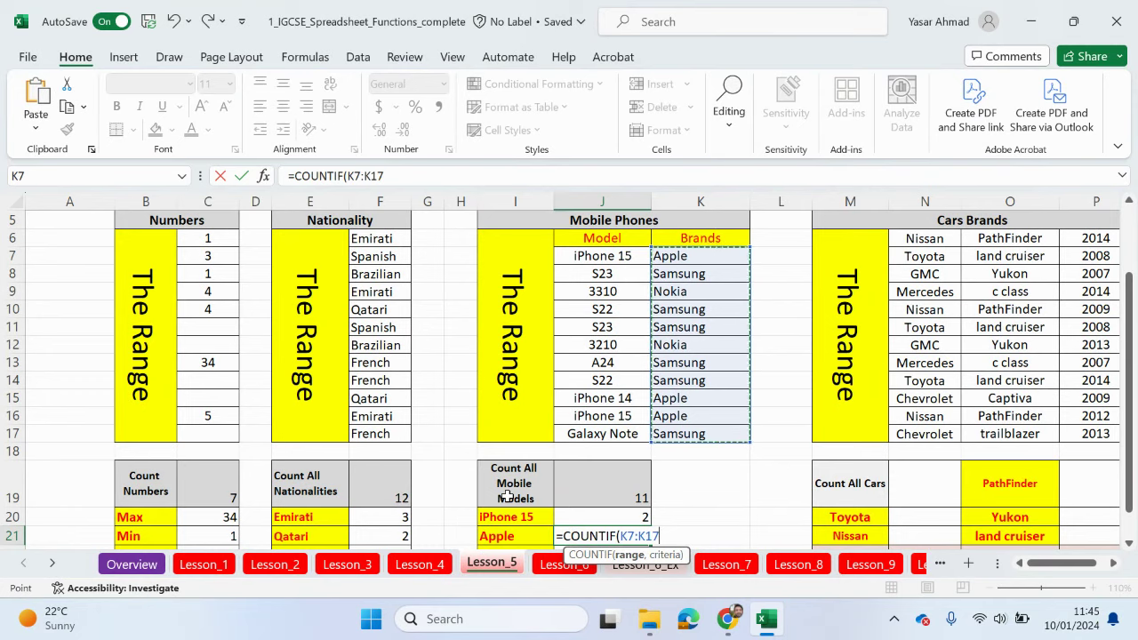
type(",")
left_click(505, 530)
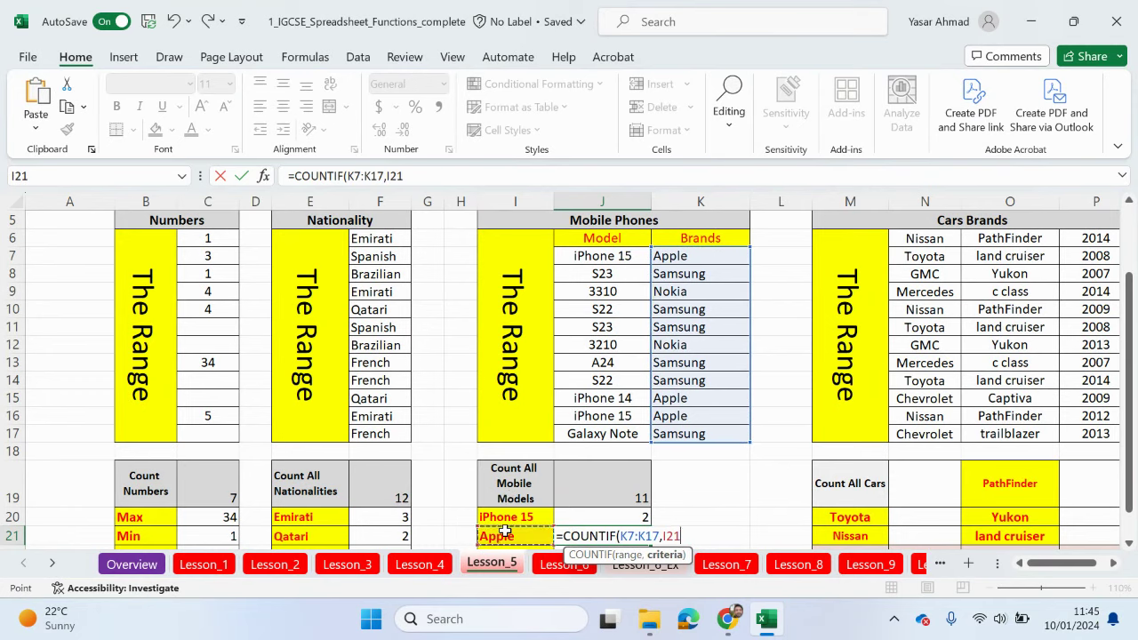
key("Return")
Enter =COUNTIF(J7:J17,I22) in J22 to count S23 models (2)
type("=count")
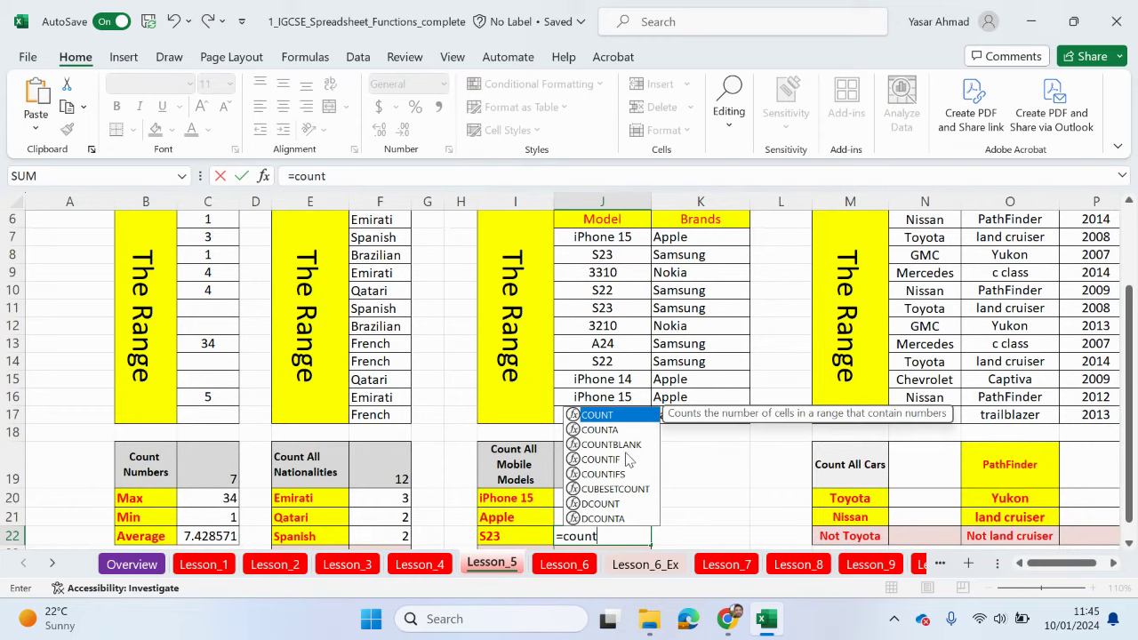
double_click(613, 458)
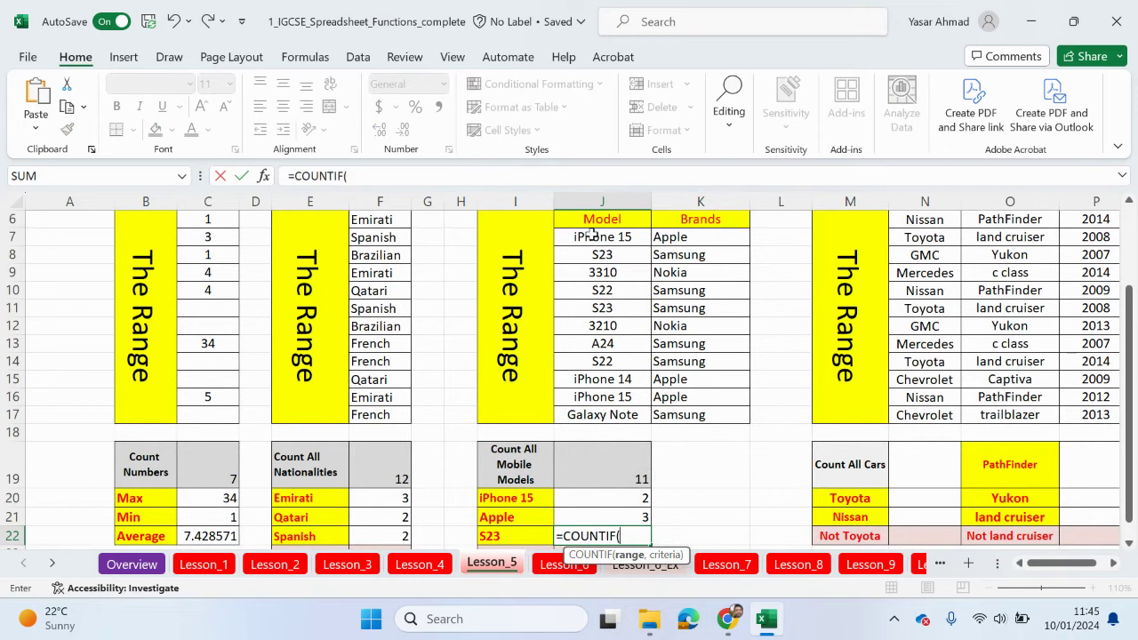
left_click_drag(591, 233, 604, 418)
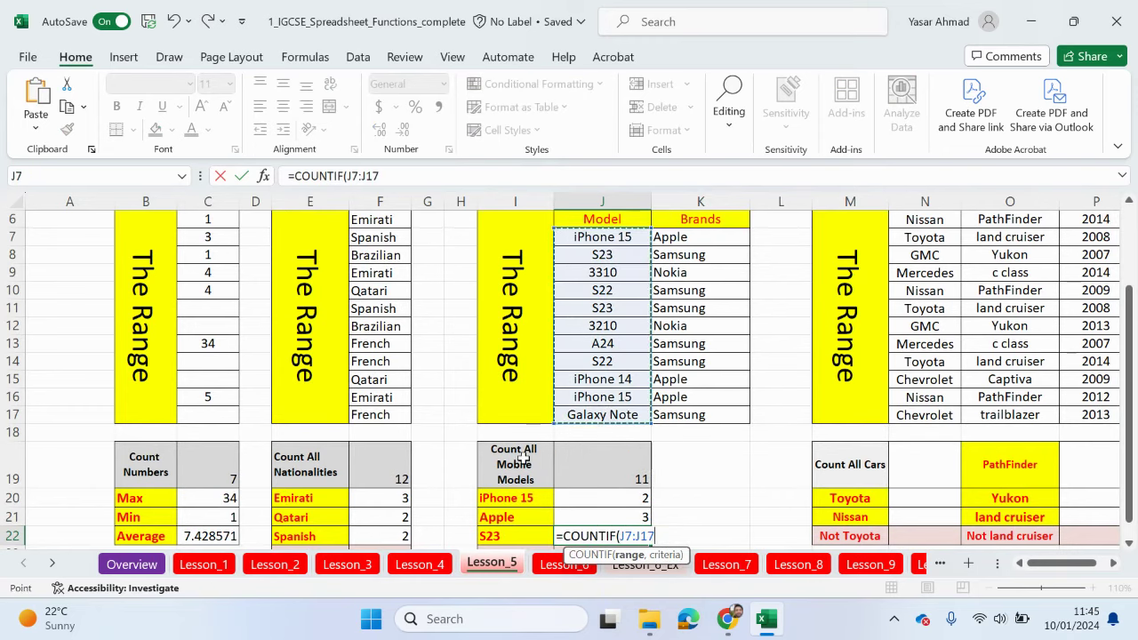
type(",")
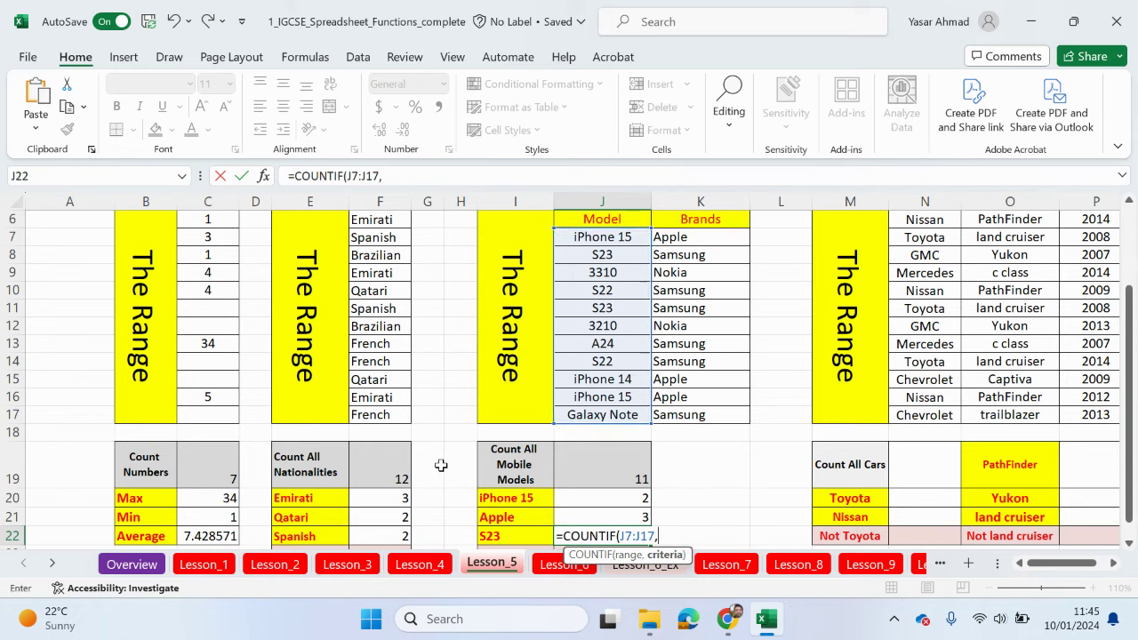
left_click(503, 537)
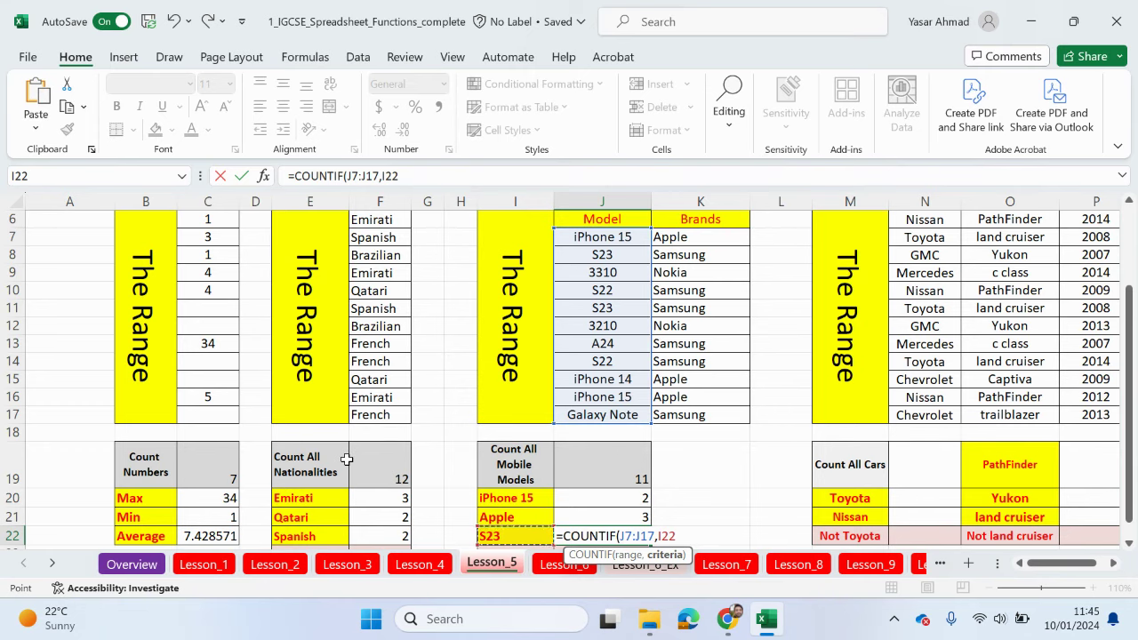
type(")")
key("Return")
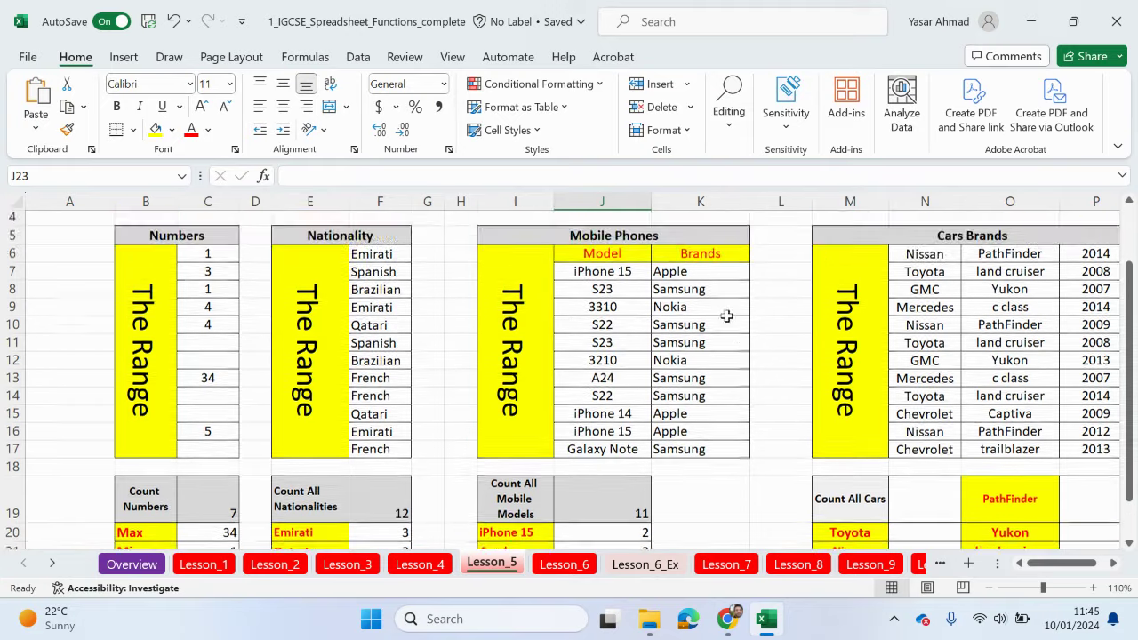
scroll(718, 350, "up", 1)
Enter =COUNTIF(K7:K17,"<>samsung") in J23 to count non-Samsung brands
scroll(711, 425, "down", 1)
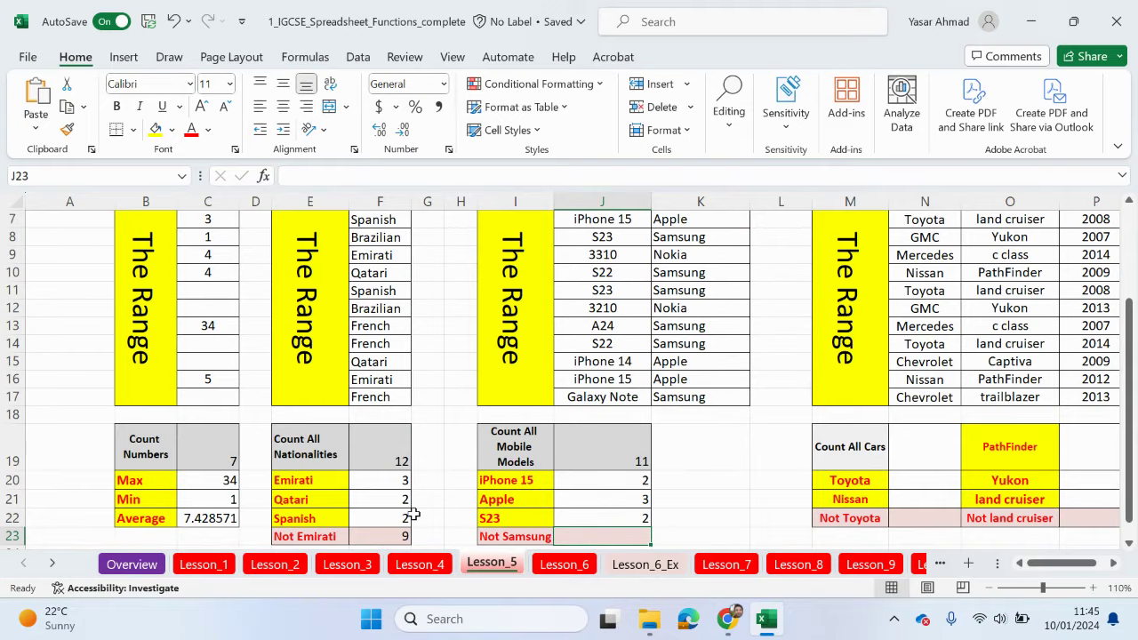
type("=coun")
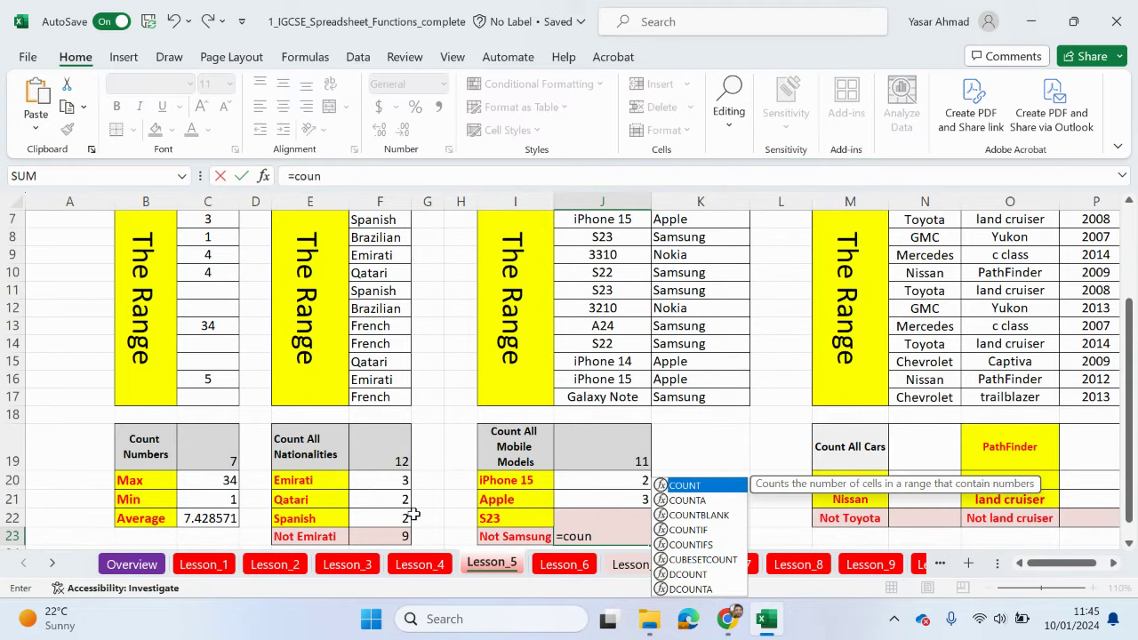
double_click(689, 530)
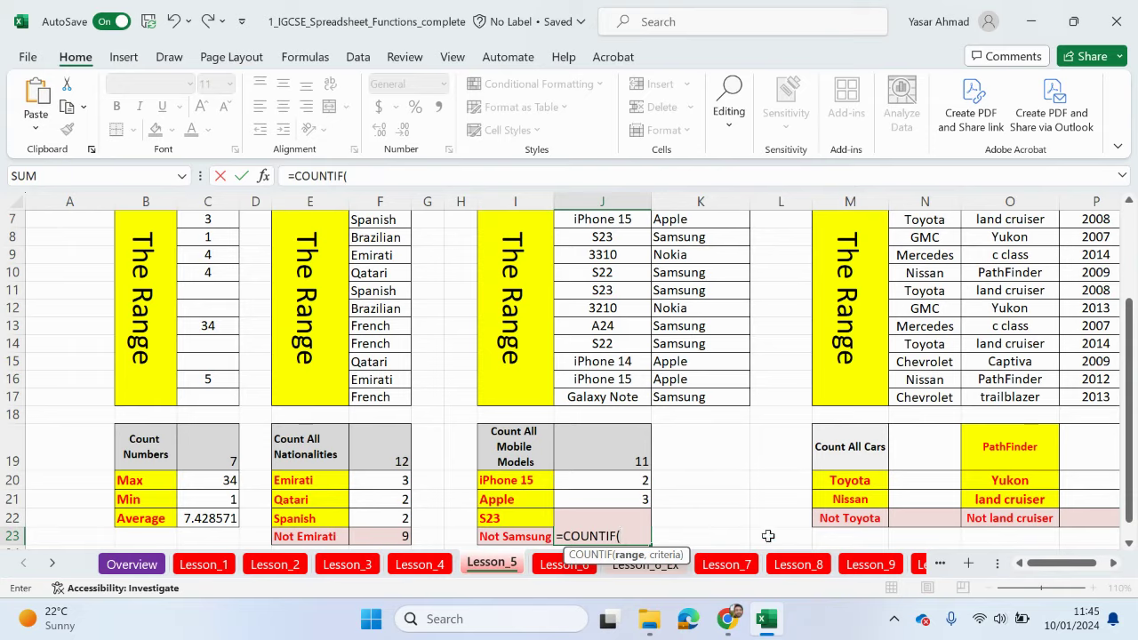
scroll(716, 355, "up", 1)
left_click_drag(702, 278, 717, 450)
scroll(717, 455, "down", 2)
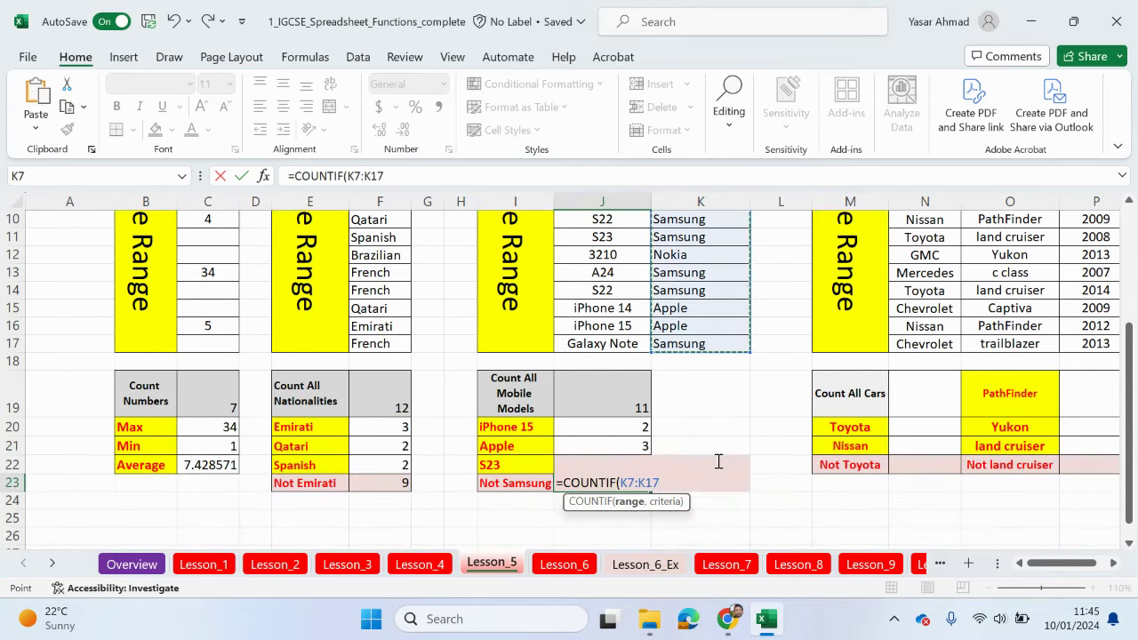
type(",\"<>samsung")
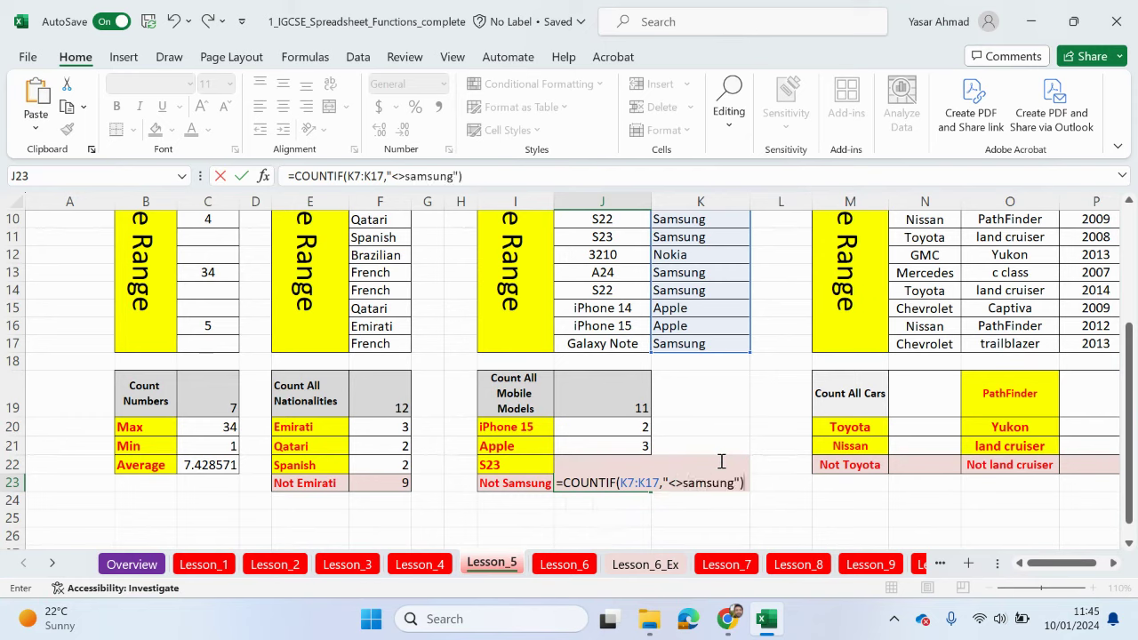
key("Return")
Check the non-Samsung brand entries in the list against the result of 5
scroll(721, 461, "up", 2)
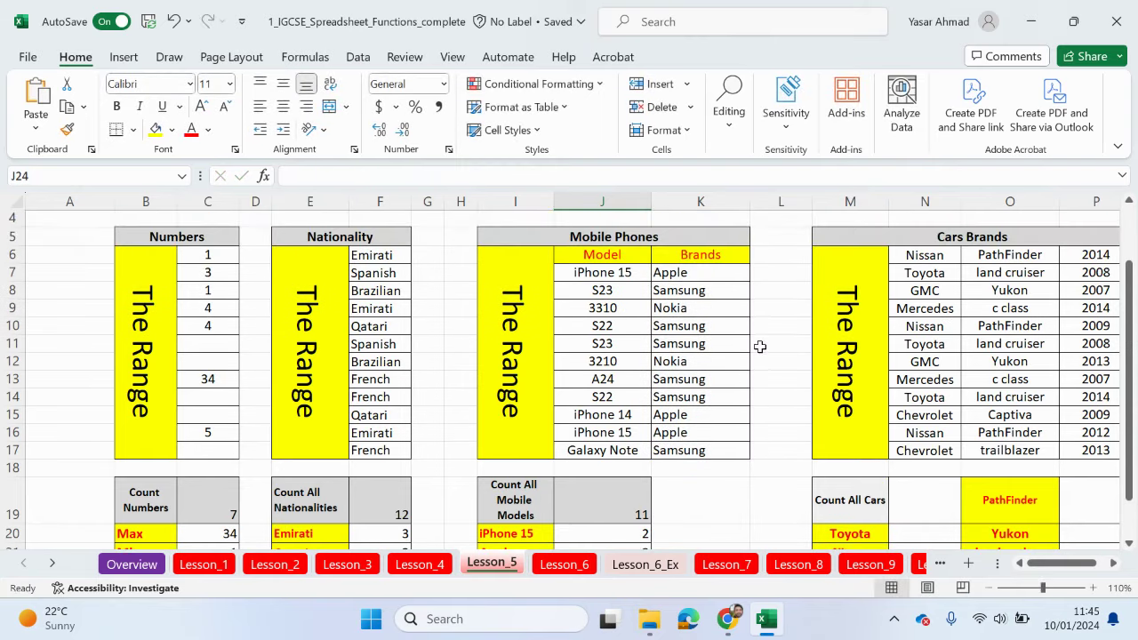
left_click(699, 273)
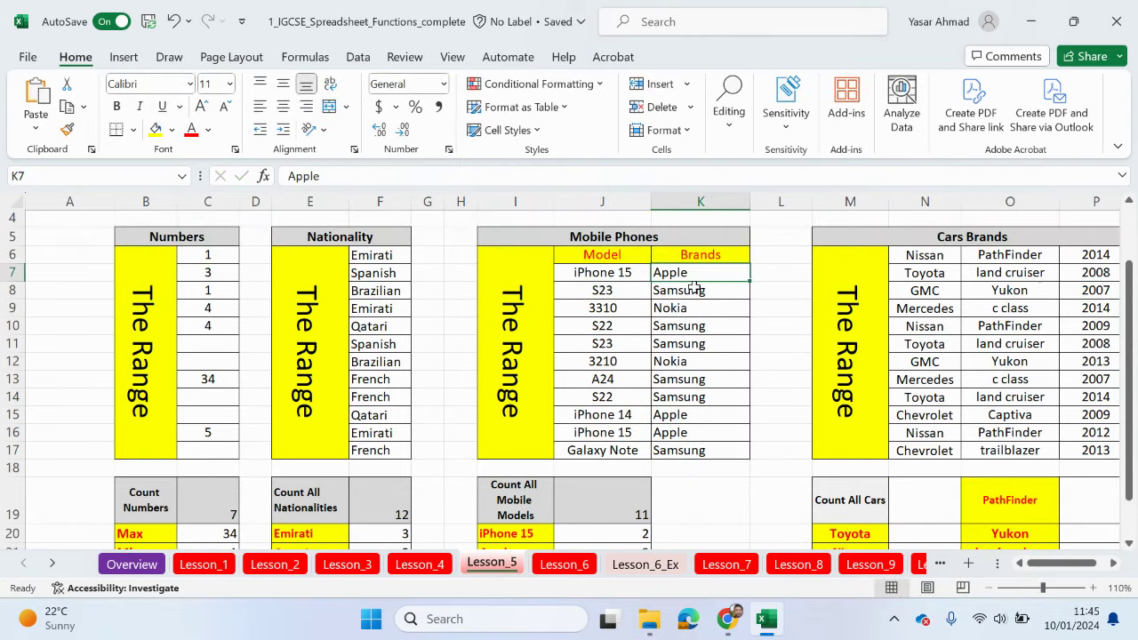
left_click(682, 307)
left_click(687, 363)
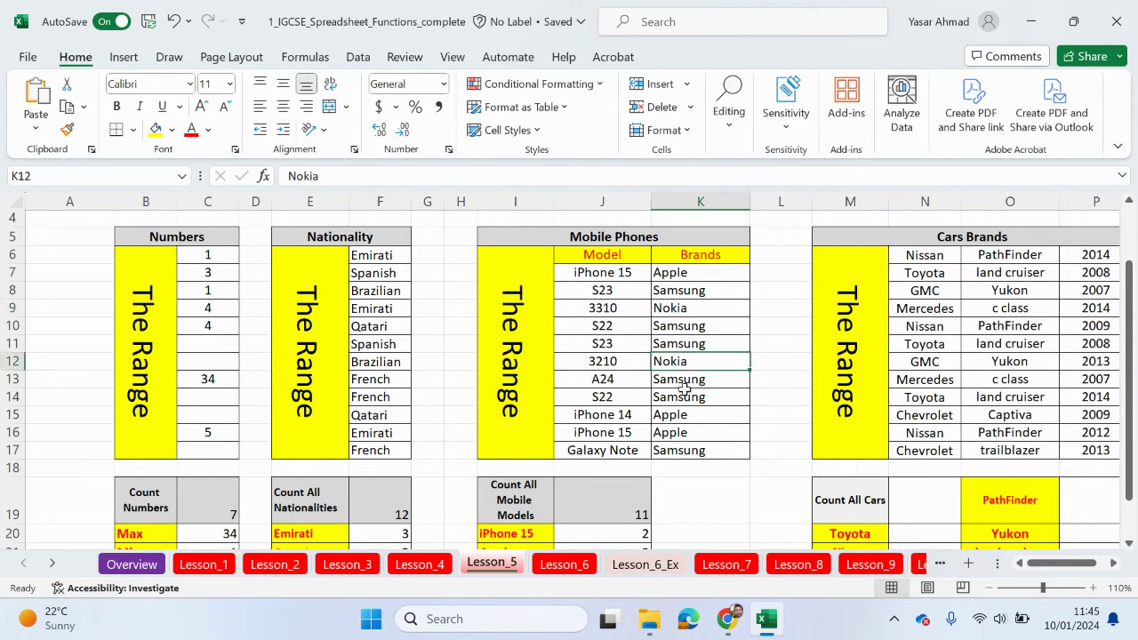
left_click(680, 416)
left_click(676, 434)
scroll(702, 477, "down", 1)
scroll(702, 477, "down", 2)
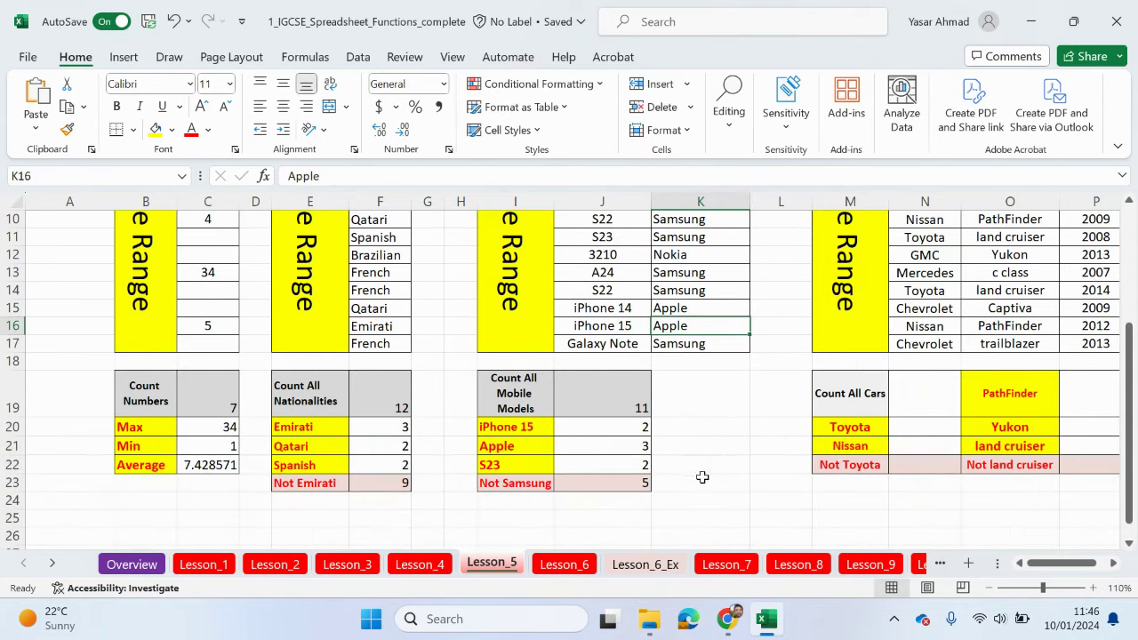
Review the cars summary labels, their empty answer cells and the year values P6:P17
left_click_drag(1054, 572, 1074, 570)
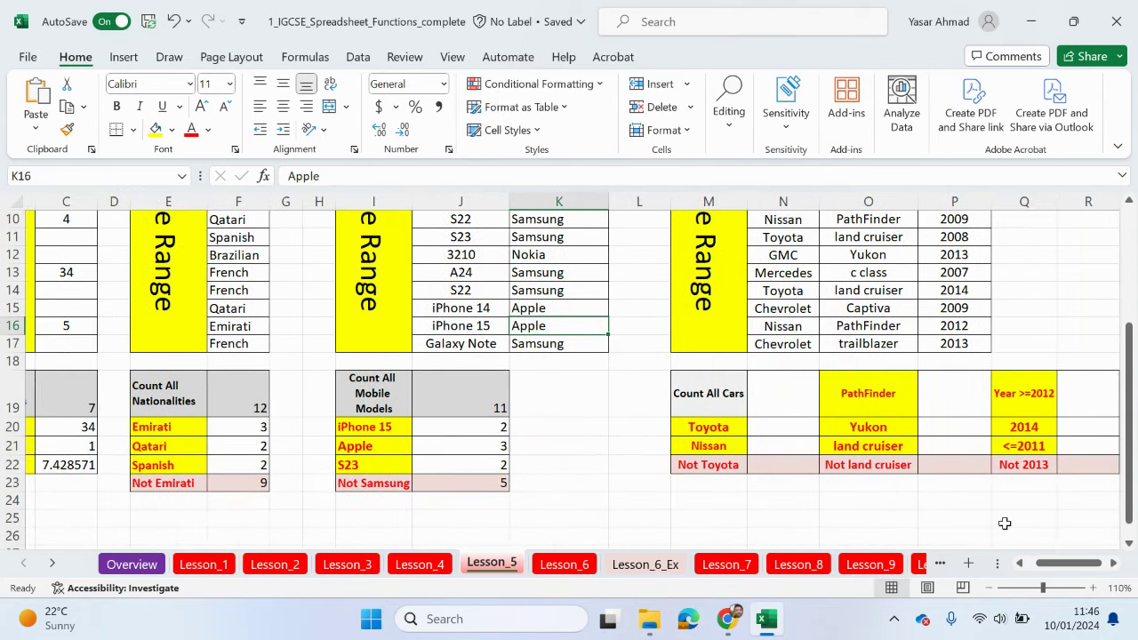
scroll(832, 462, "up", 1)
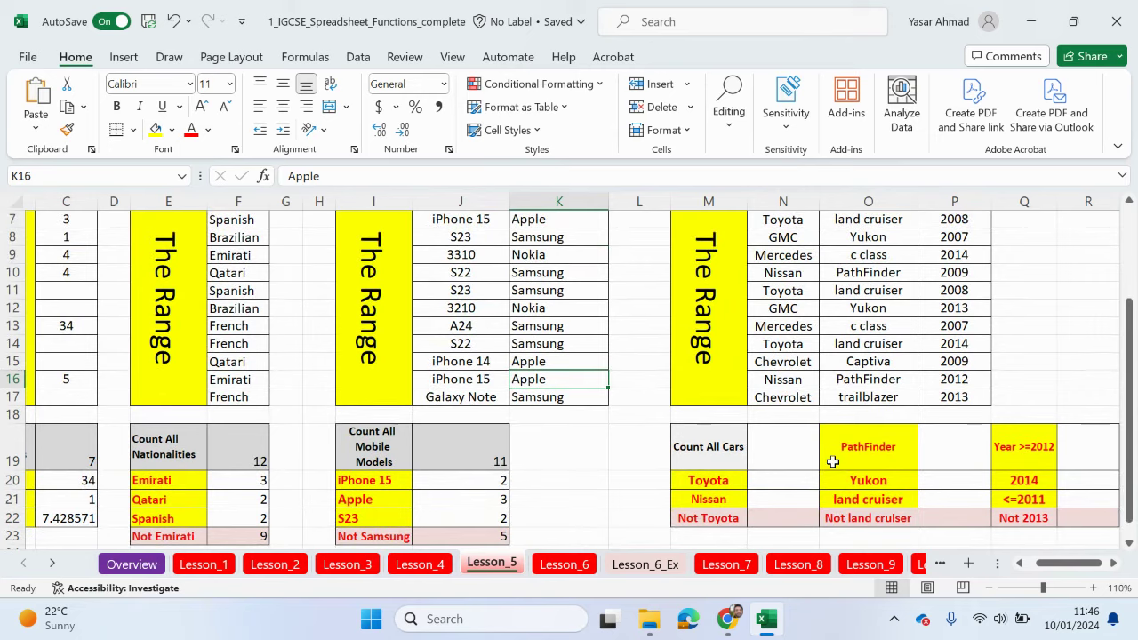
left_click_drag(730, 449, 793, 518)
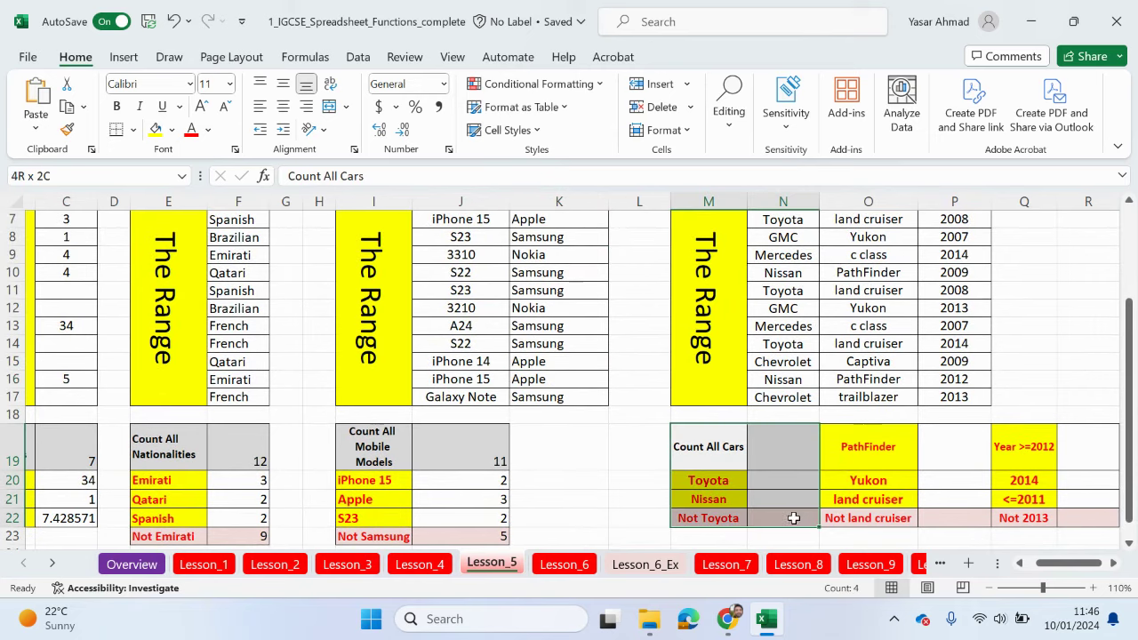
left_click_drag(932, 451, 950, 514)
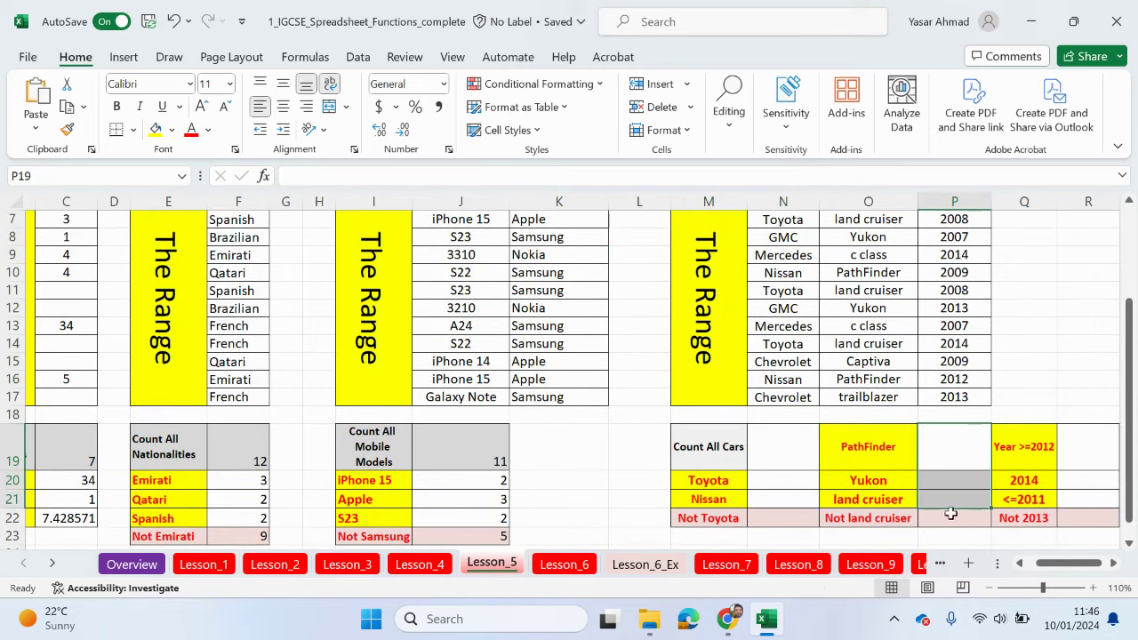
left_click(1111, 563)
left_click(1111, 564)
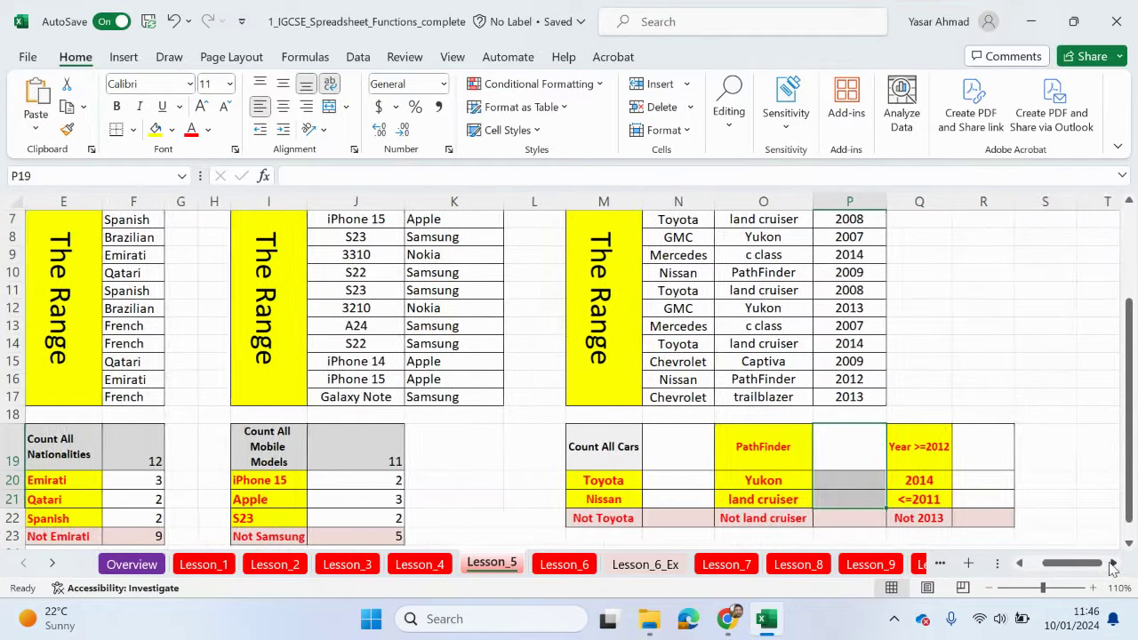
left_click(1111, 564)
scroll(808, 450, "up", 1)
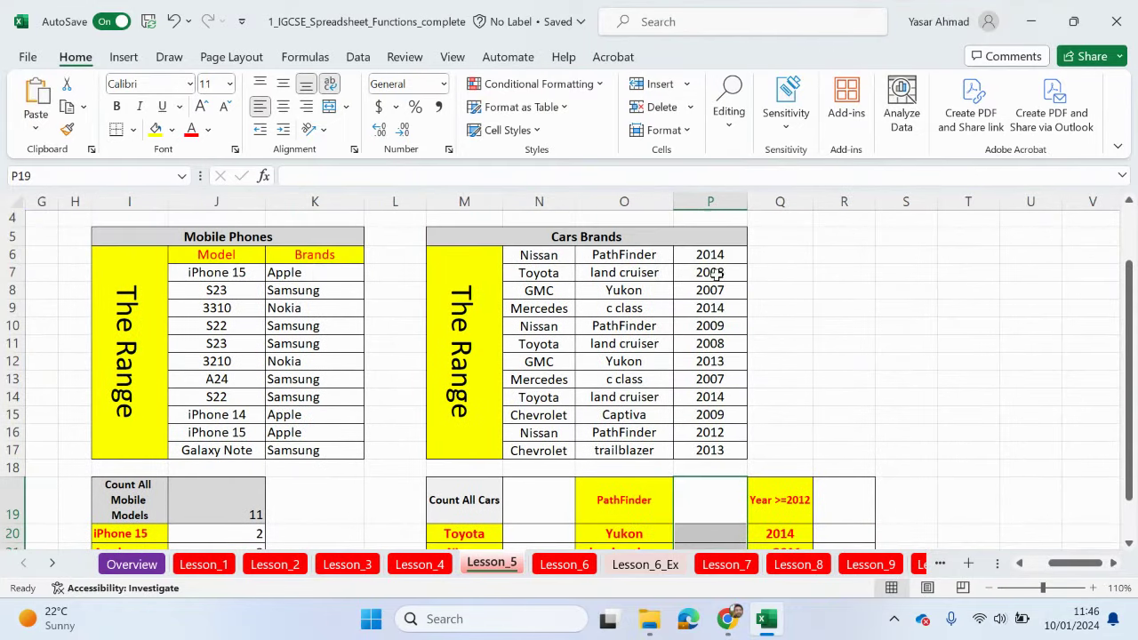
left_click_drag(716, 255, 711, 450)
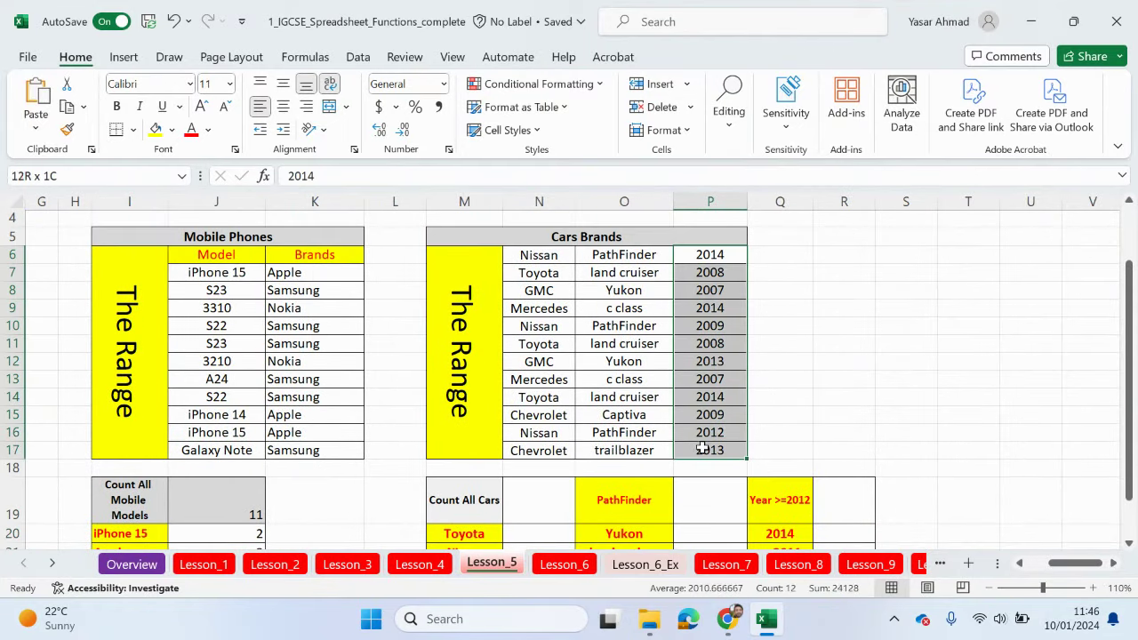
Enter =COUNTIF(P6:P17,">=2012") in R19, showing 6 cars from 2012 on
left_click(848, 499)
scroll(848, 499, "down", 1)
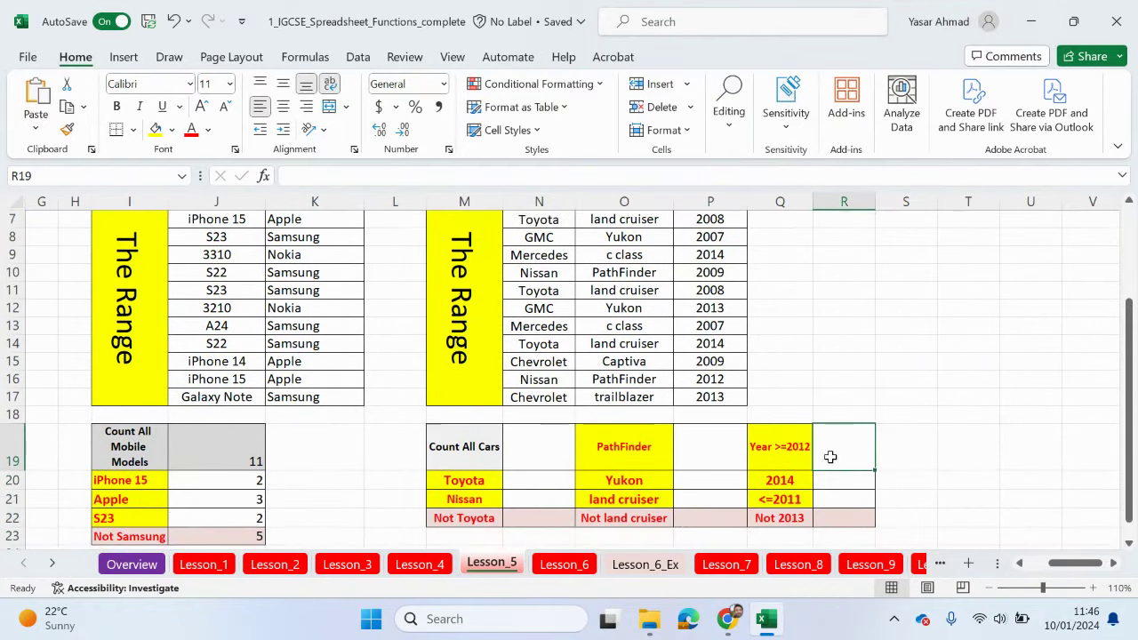
type("=i")
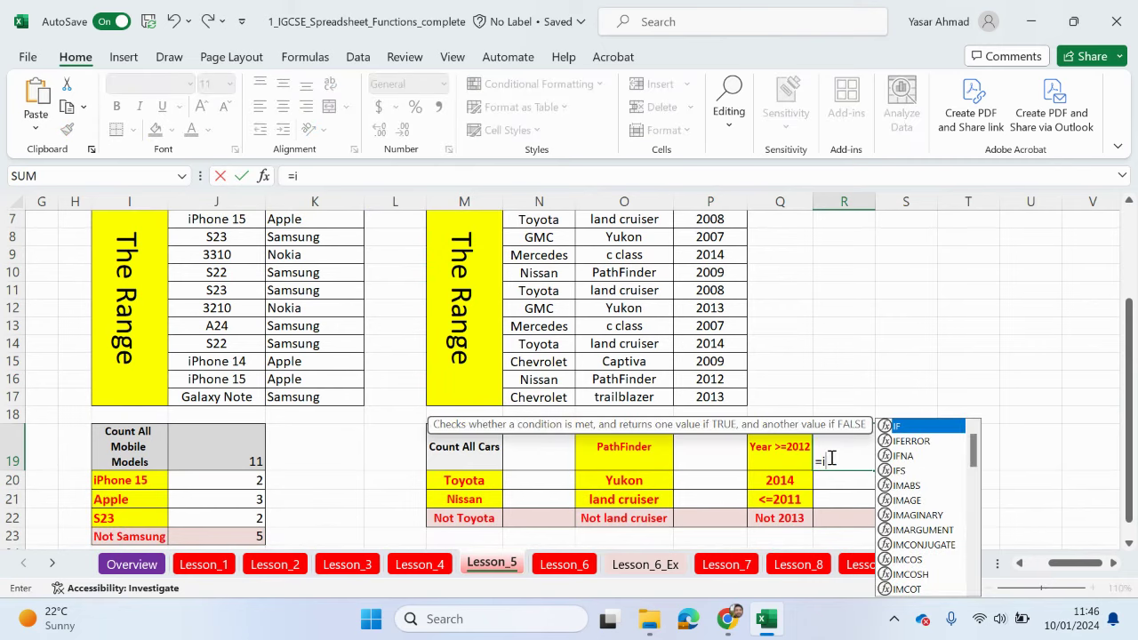
key("BackSpace")
type("coun")
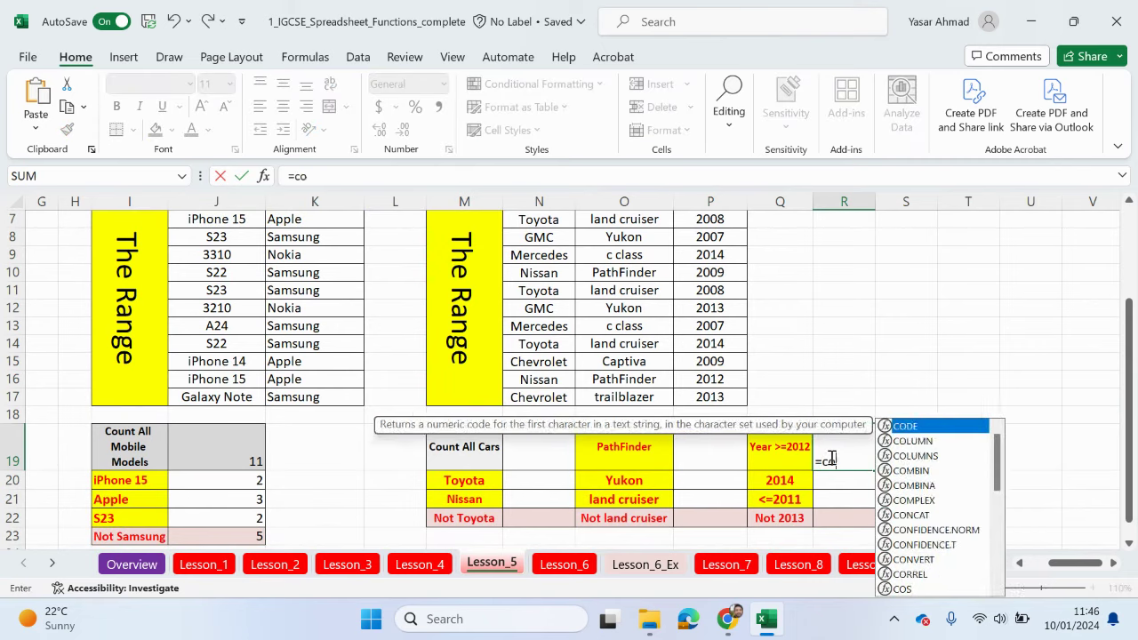
double_click(889, 525)
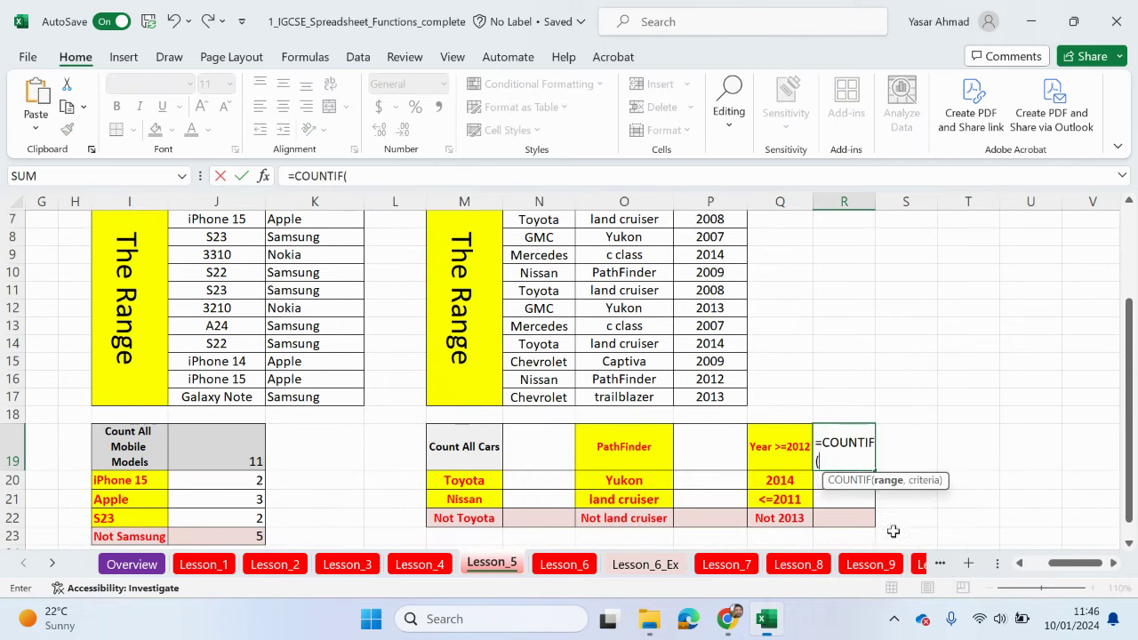
scroll(743, 396, "up", 1)
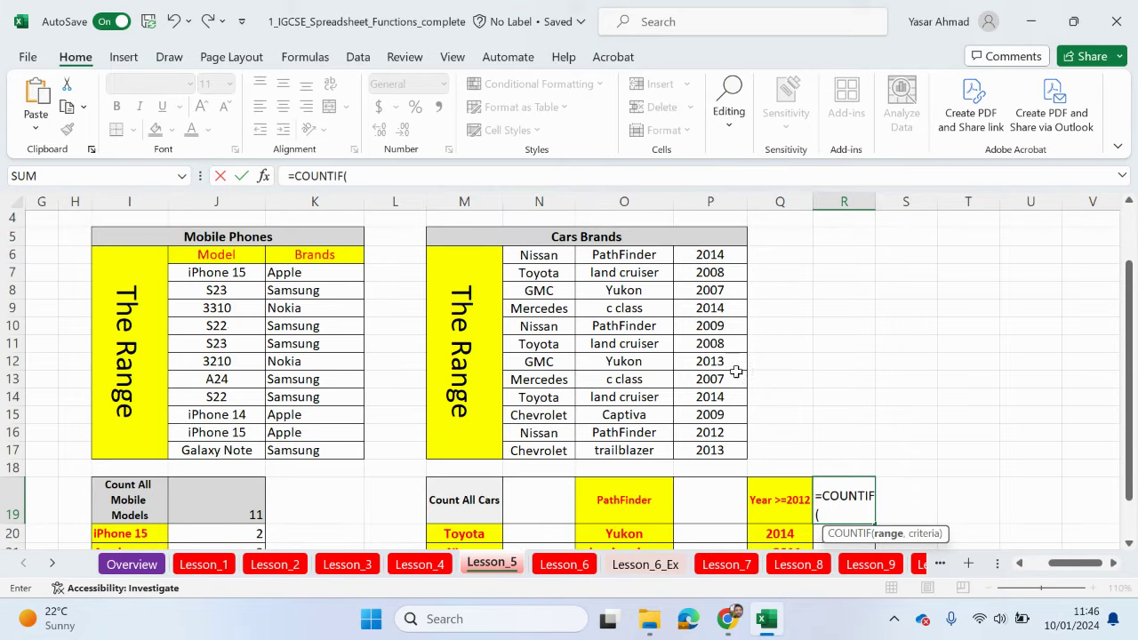
left_click(455, 177)
left_click_drag(710, 256, 701, 445)
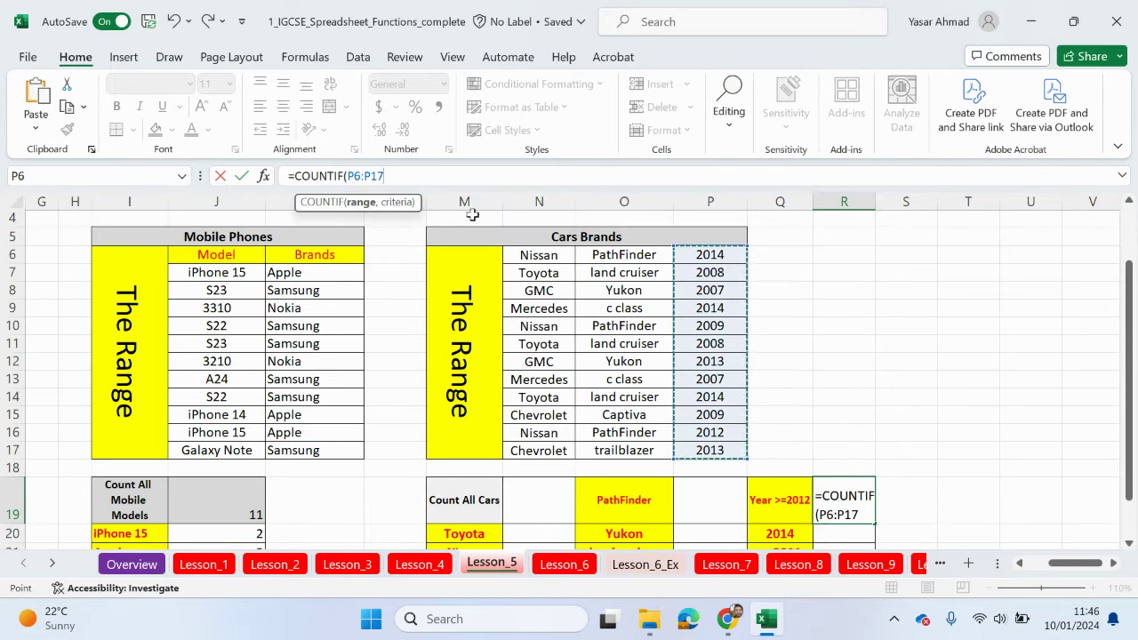
type(",")
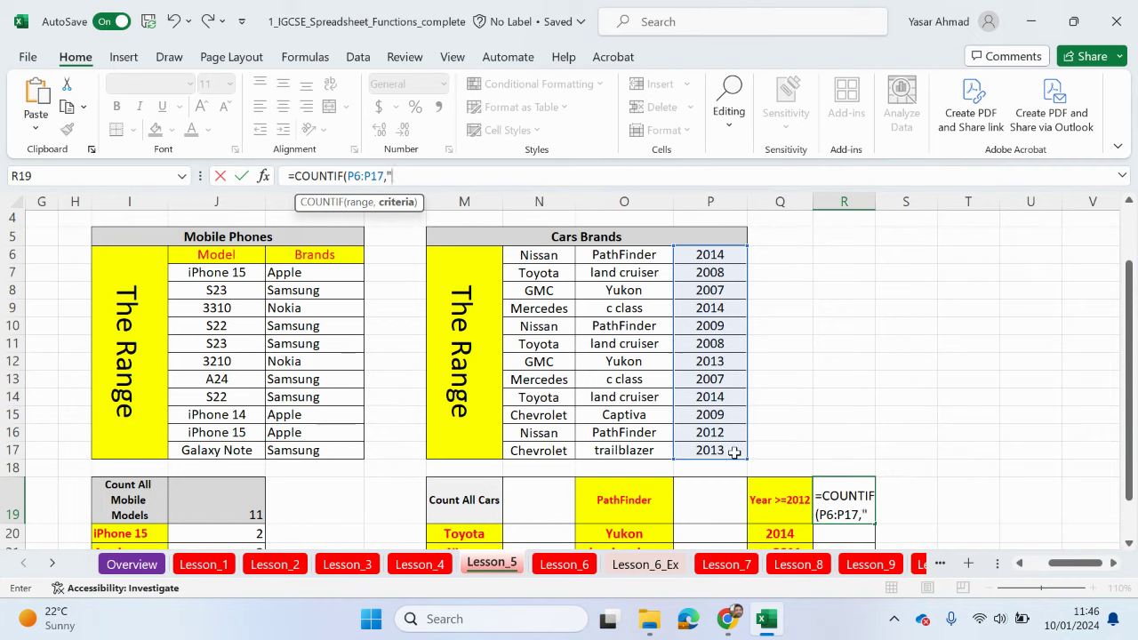
type("\">=2012\"")
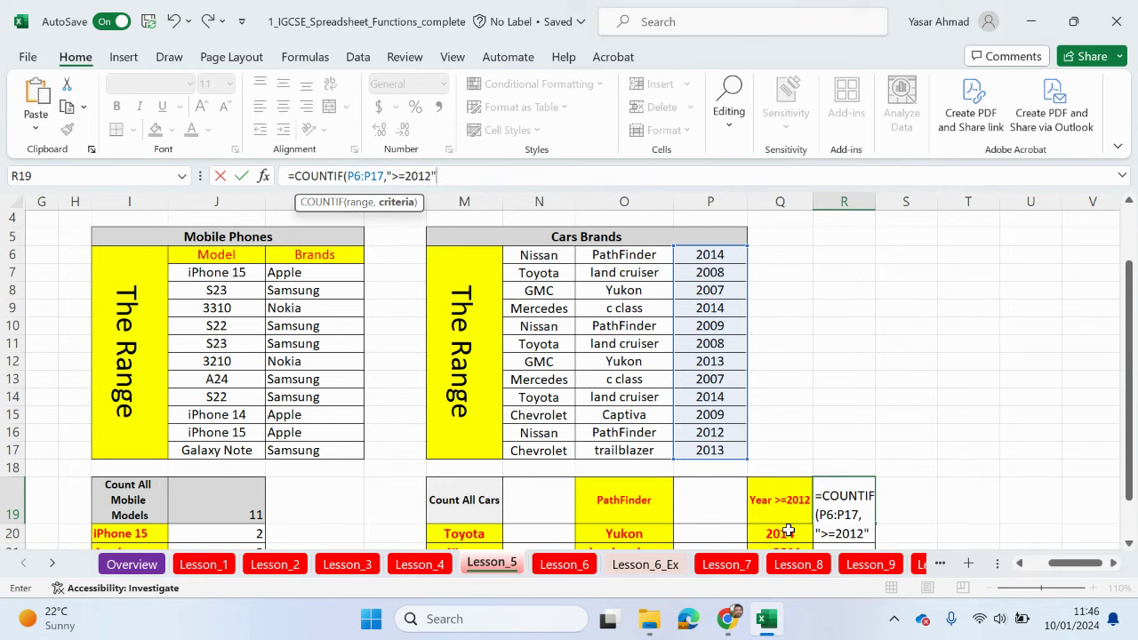
type(")")
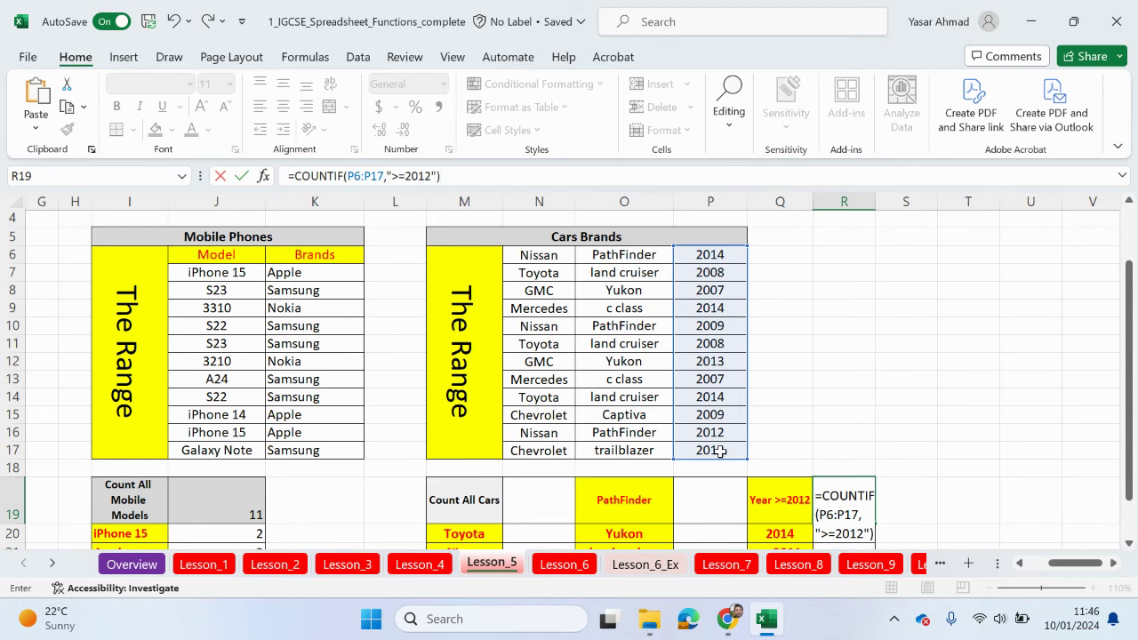
key("Return")
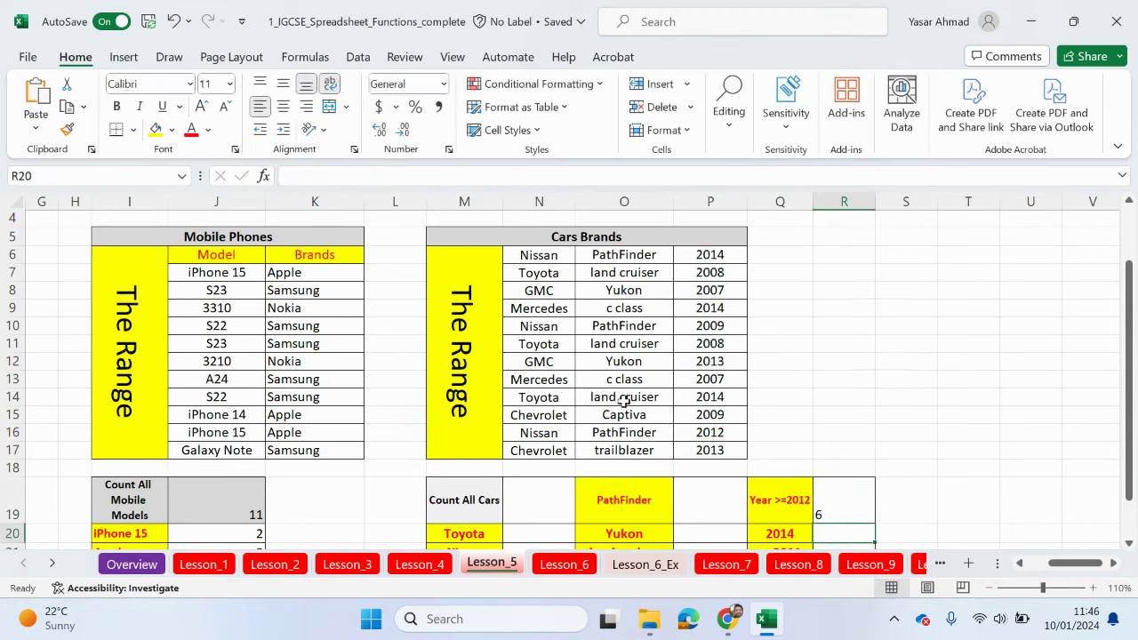
scroll(977, 428, "down", 1)
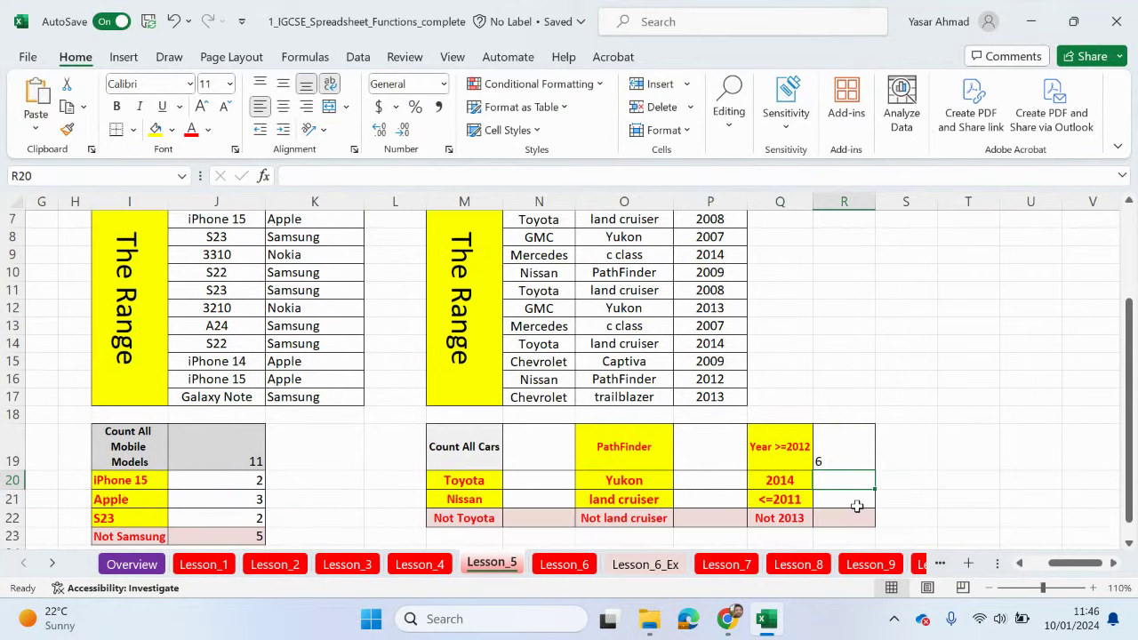
Enter =COUNTIF(P6:P17,"<=2011") in R21, counting 6 cars up to 2011
left_click(858, 499)
type("=coun")
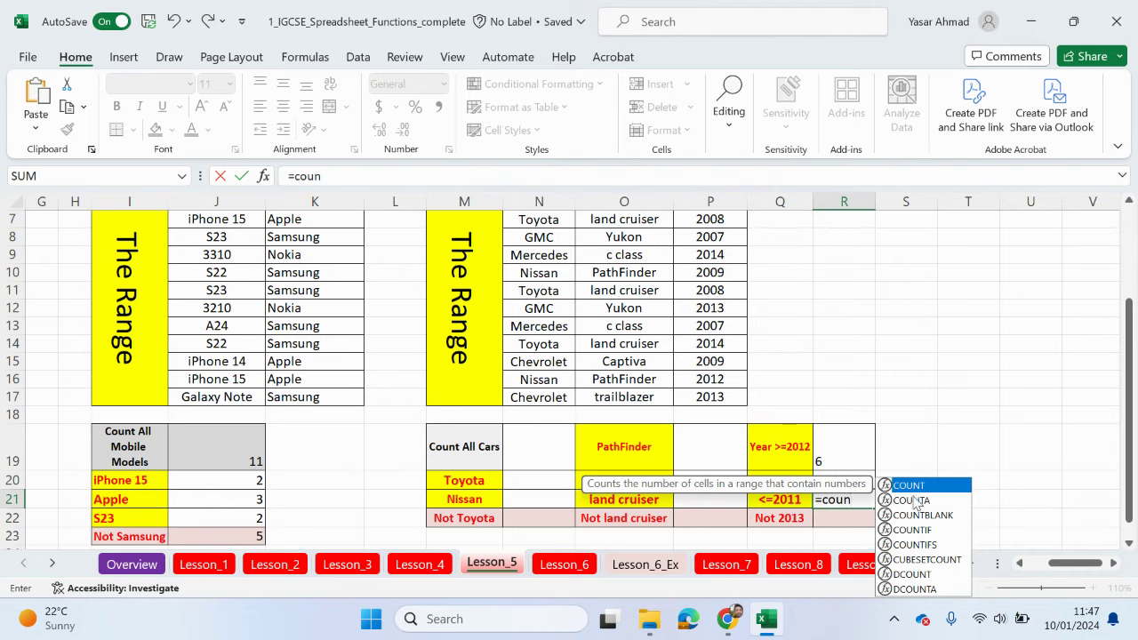
left_click(913, 532)
double_click(914, 530)
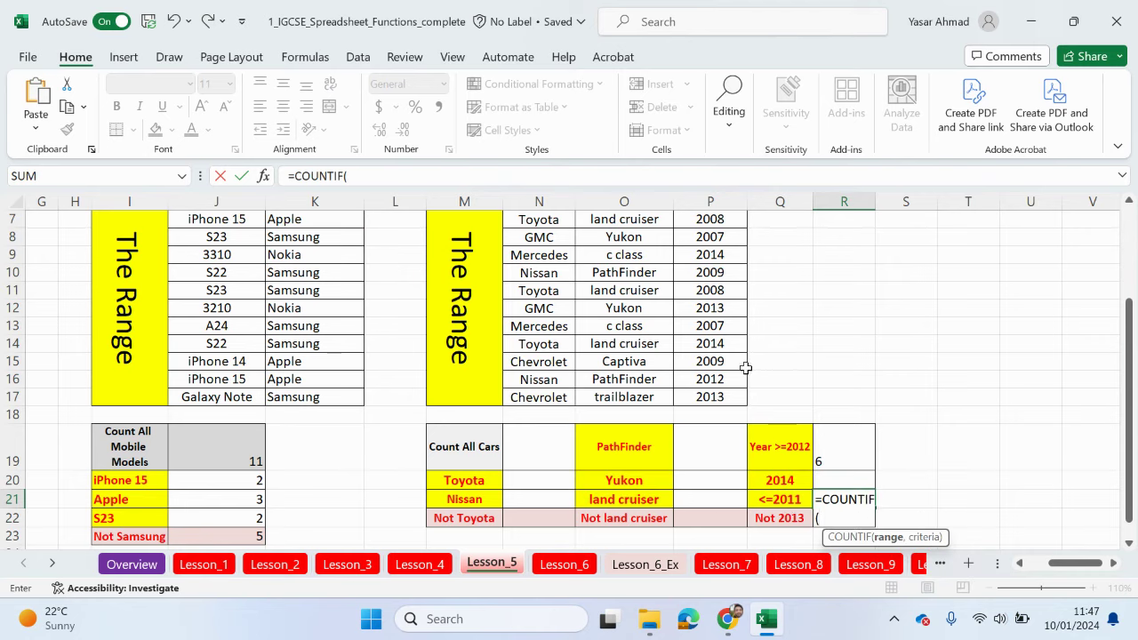
scroll(744, 367, "up", 1)
left_click(370, 176)
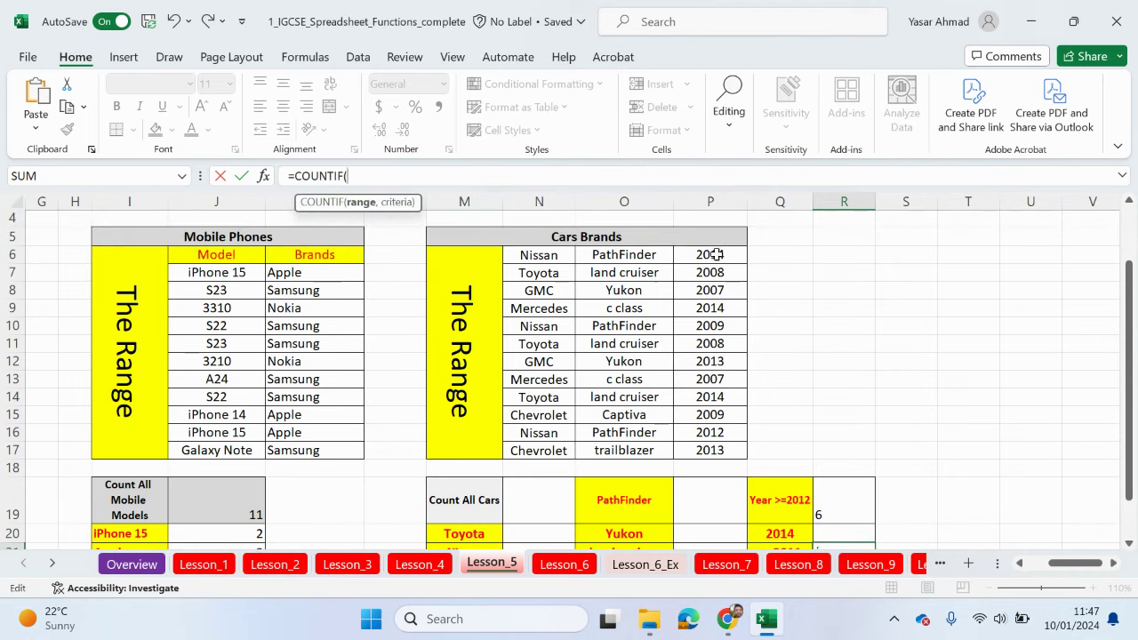
left_click_drag(716, 254, 711, 452)
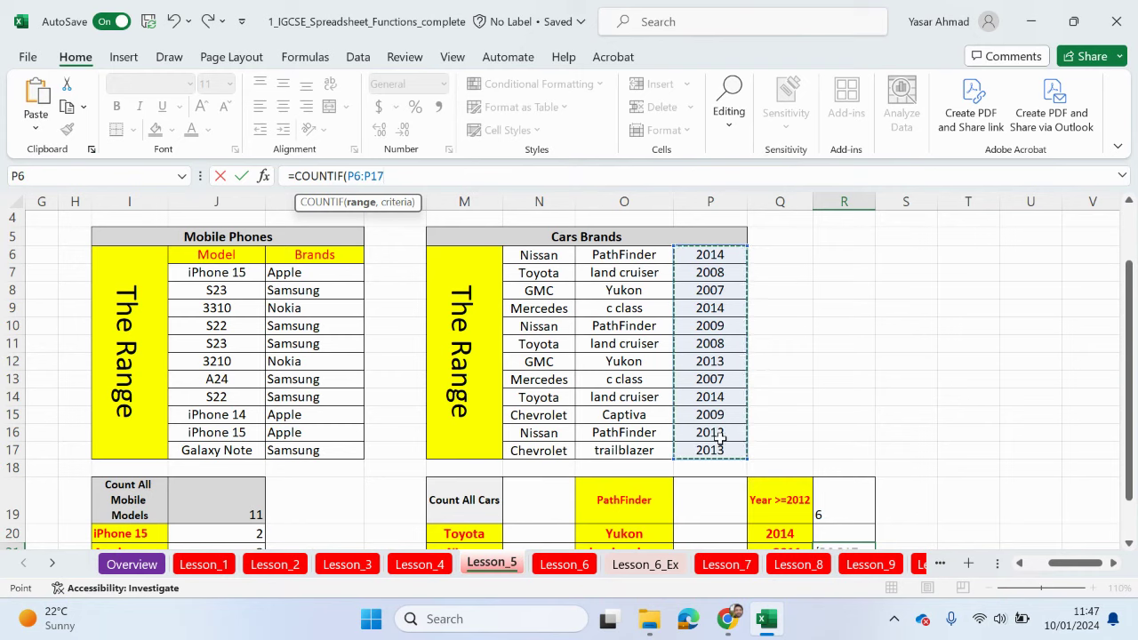
type(",\"<=")
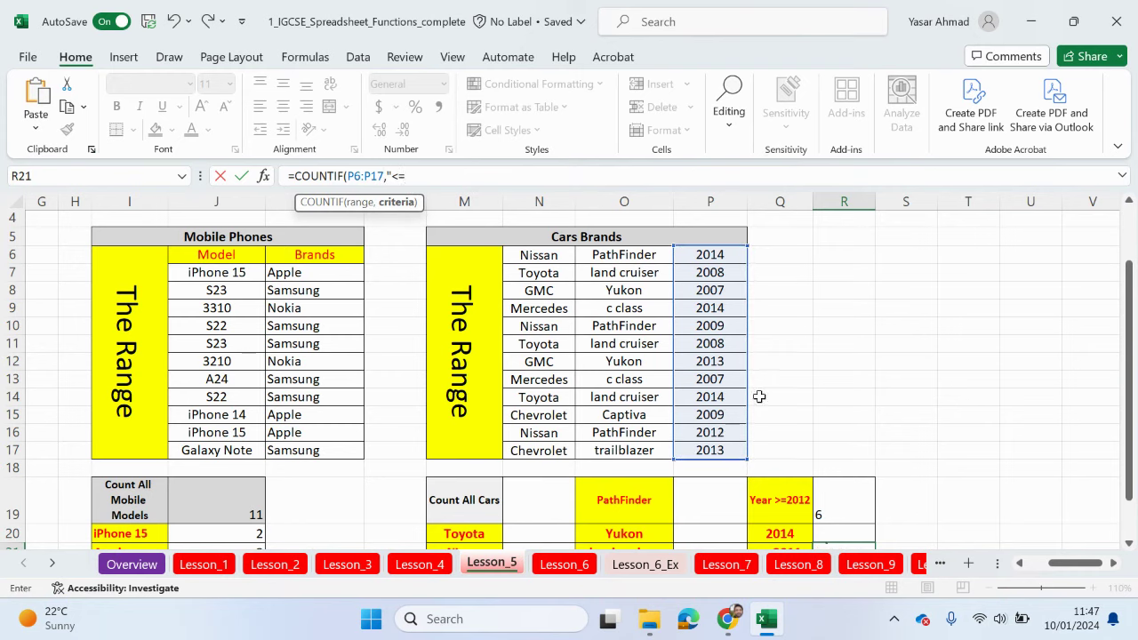
scroll(796, 433, "down", 1)
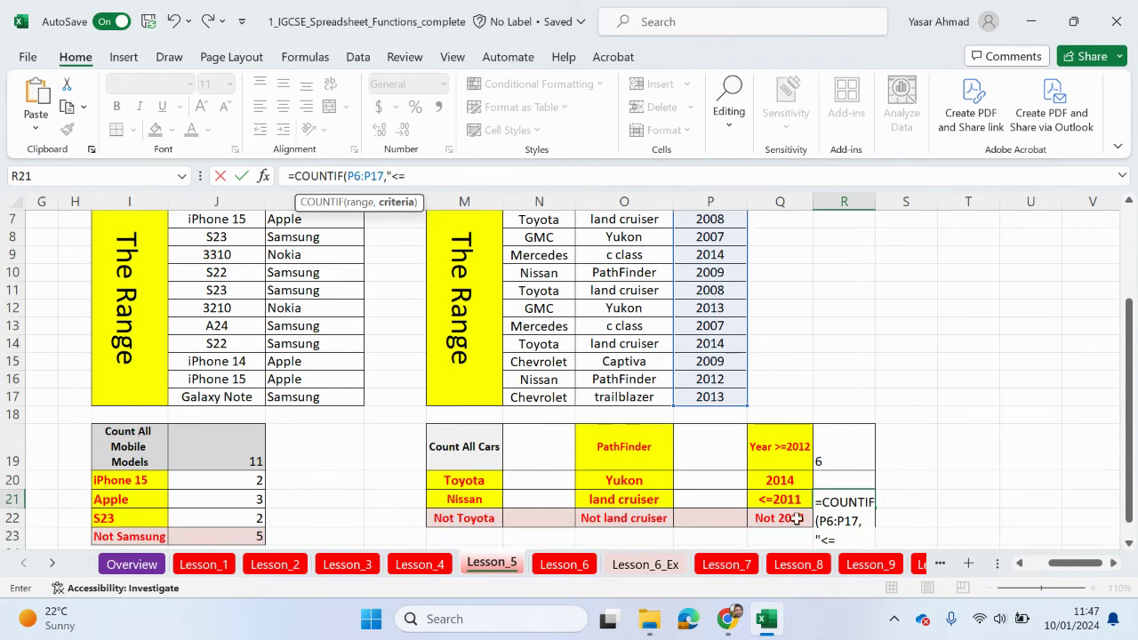
scroll(803, 493, "up", 1)
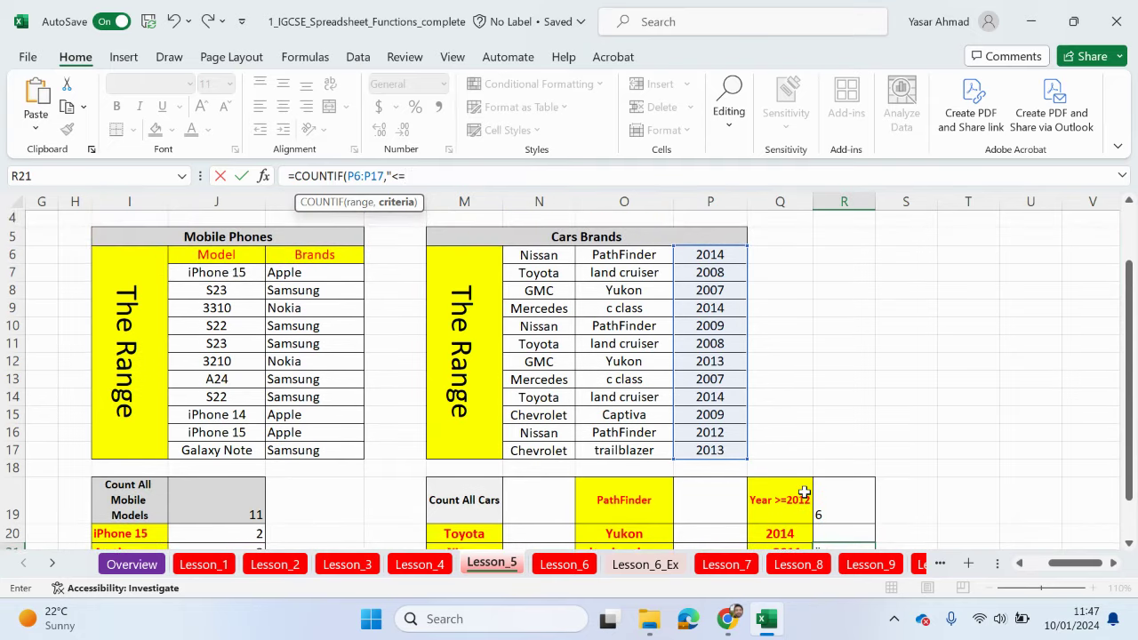
type("11")
key("Return")
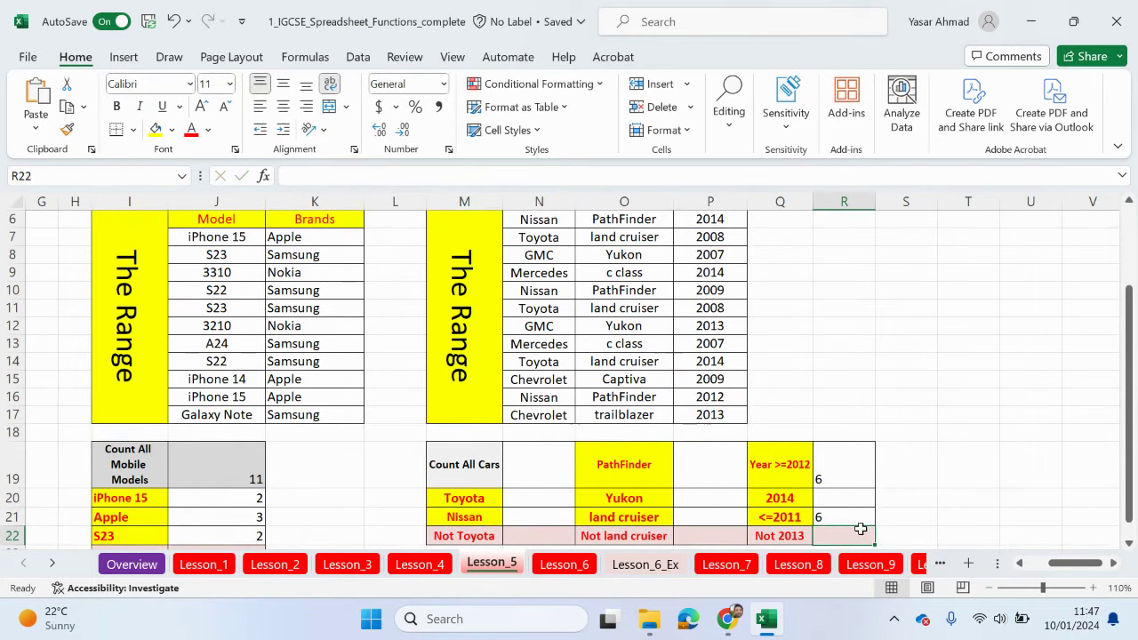
Enter =COUNTIF(P6:P17,"<>2013") in R22, counting 10 cars not from 2013
type("=coun")
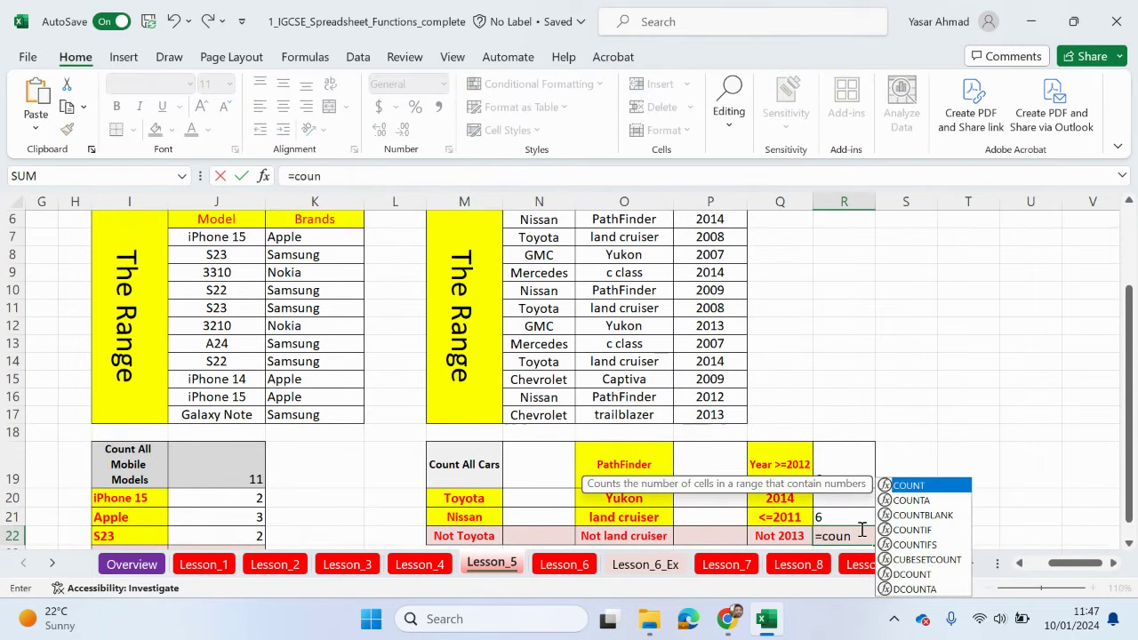
double_click(921, 529)
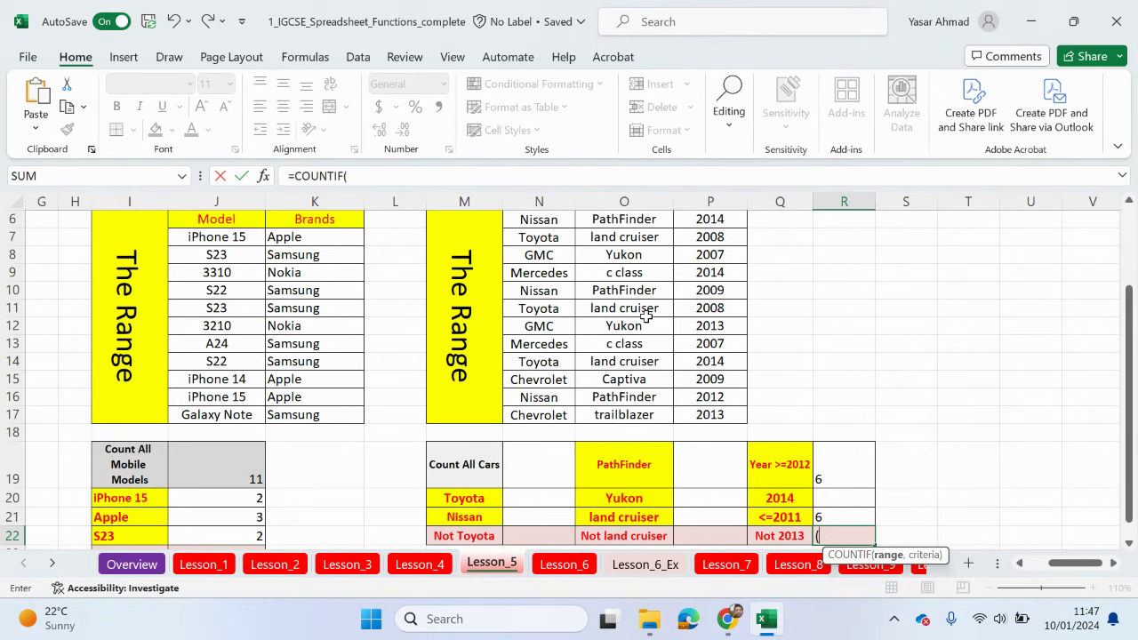
left_click(387, 180)
scroll(662, 271, "up", 1)
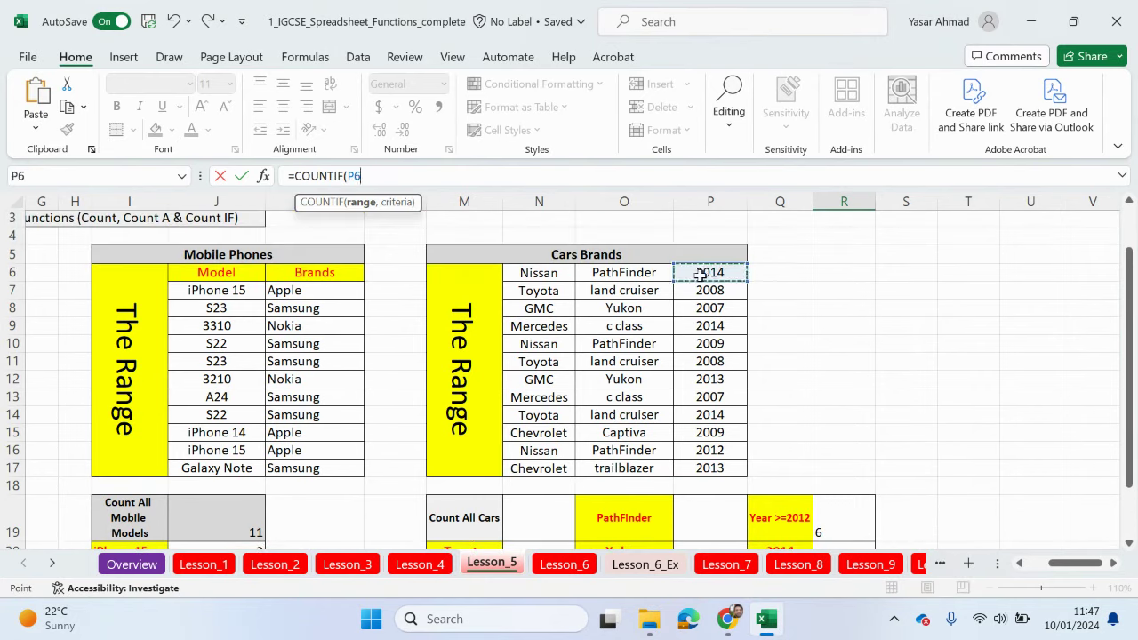
left_click_drag(699, 269, 711, 468)
type(",\"")
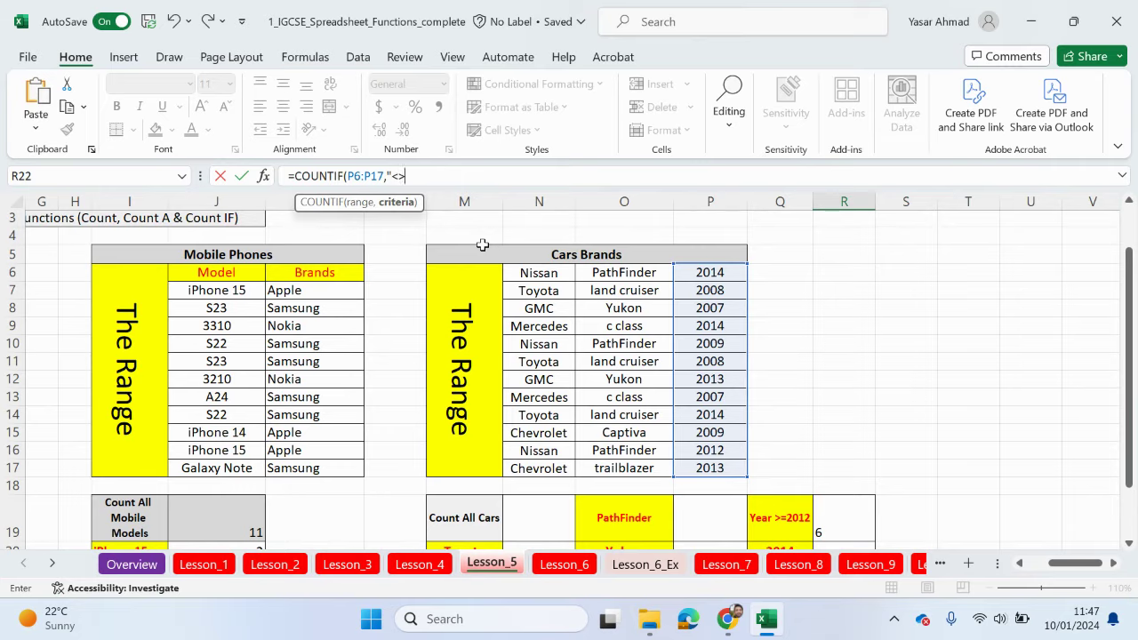
type("<>")
scroll(774, 305, "down", 3)
scroll(774, 314, "up", 3)
type("2013\")")
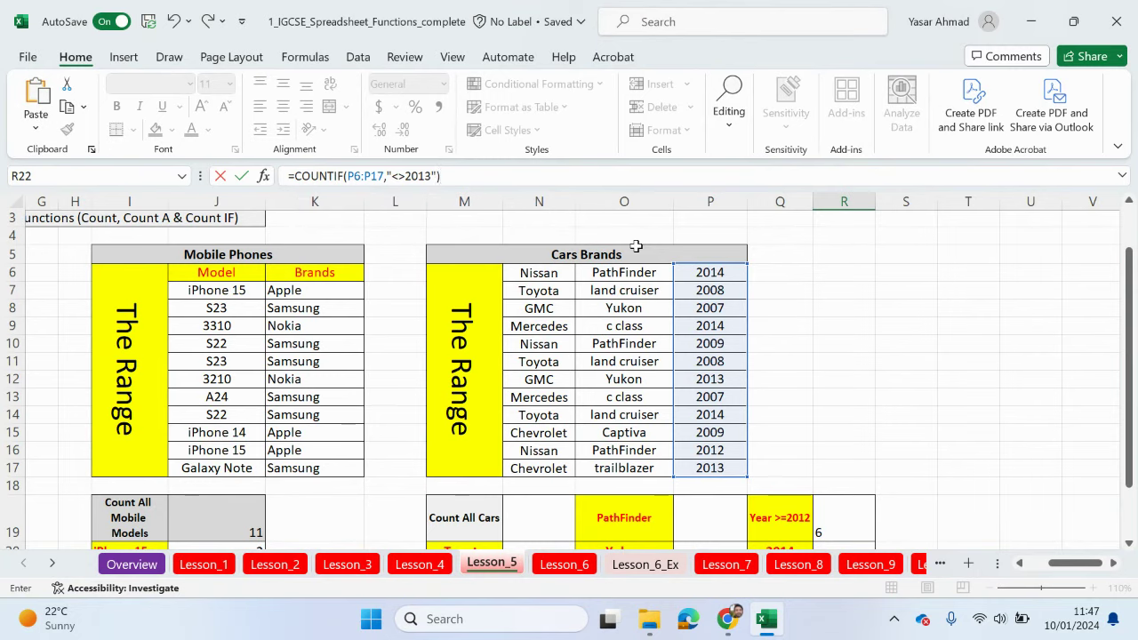
key("Return")
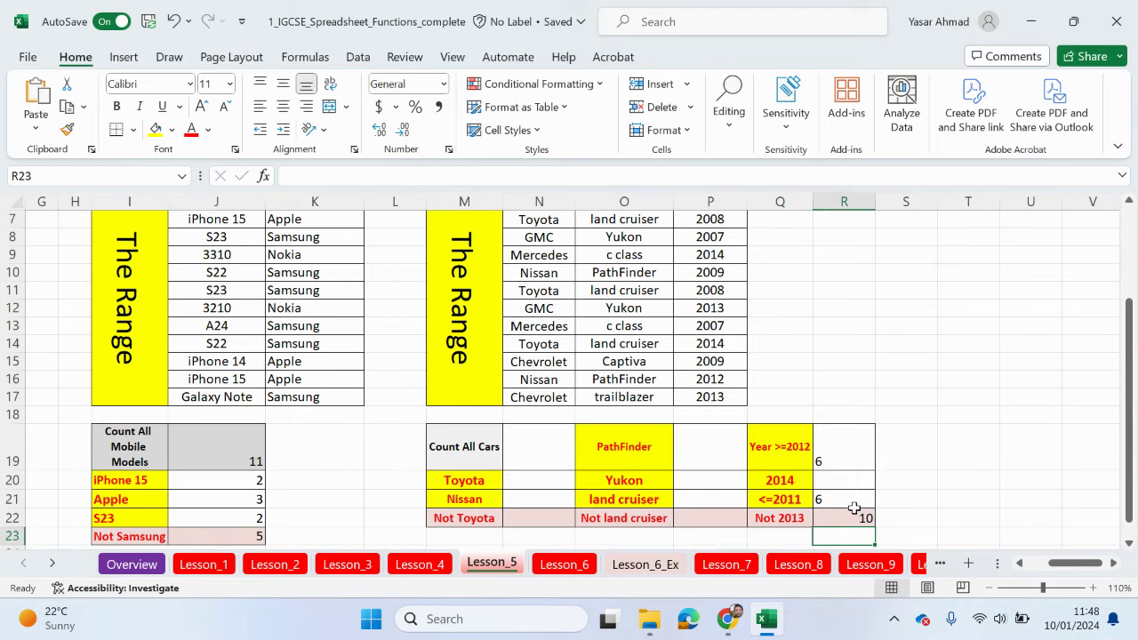
scroll(752, 323, "up", 1)
left_click(739, 254)
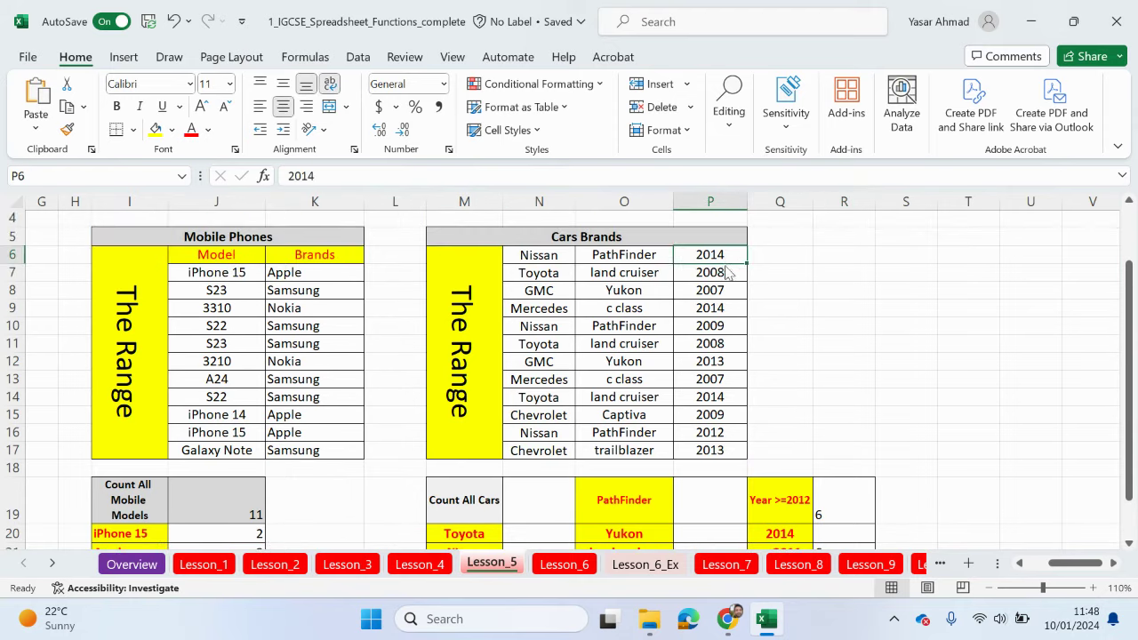
left_click(719, 272)
left_click(714, 288)
left_click(715, 307)
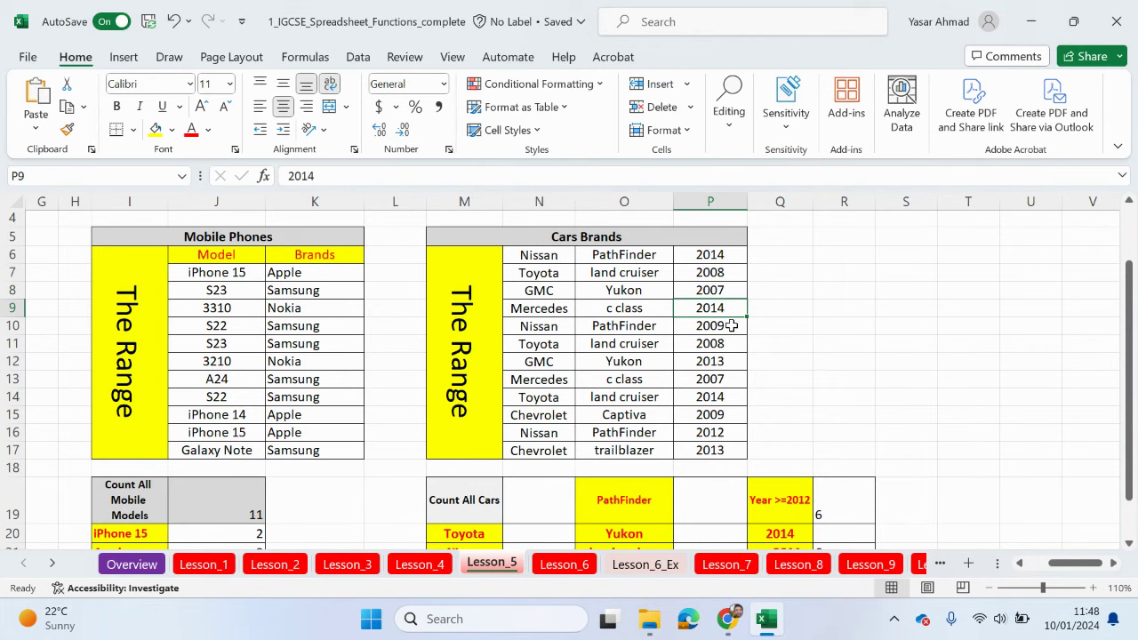
left_click(728, 326)
left_click(728, 345)
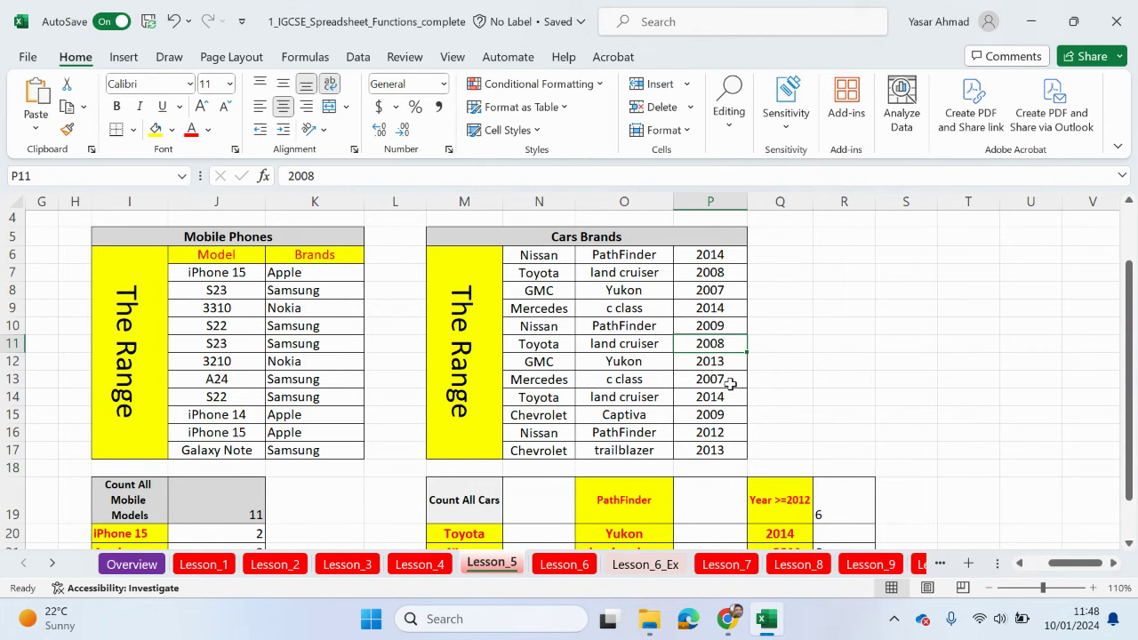
left_click(729, 382)
left_click(728, 399)
left_click(727, 413)
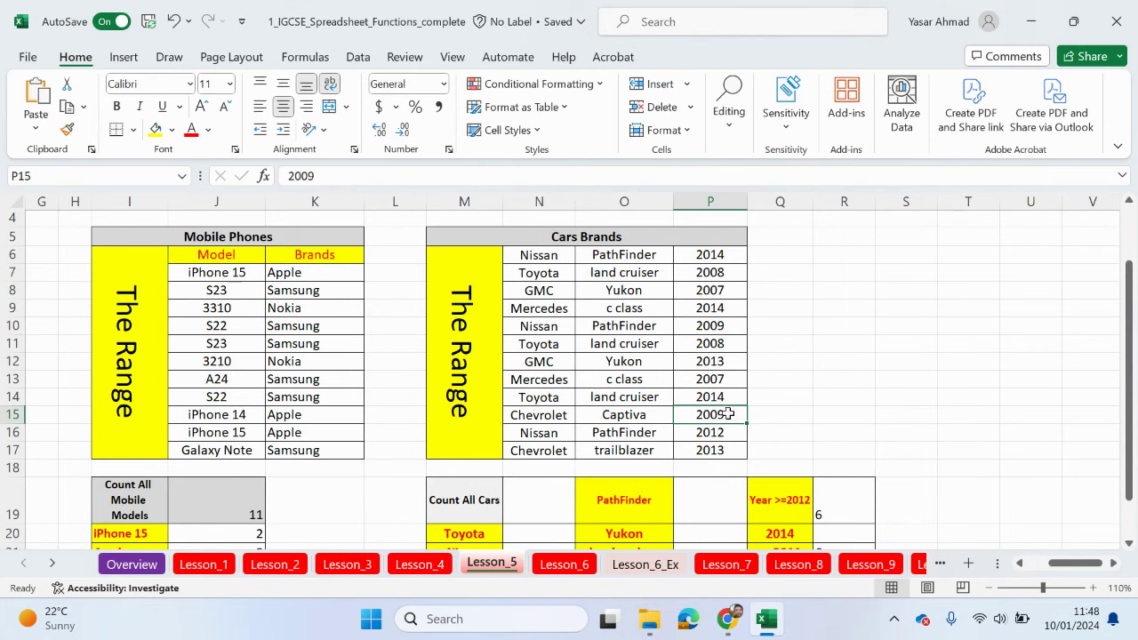
left_click(726, 432)
scroll(844, 460, "down", 1)
scroll(843, 457, "up", 2)
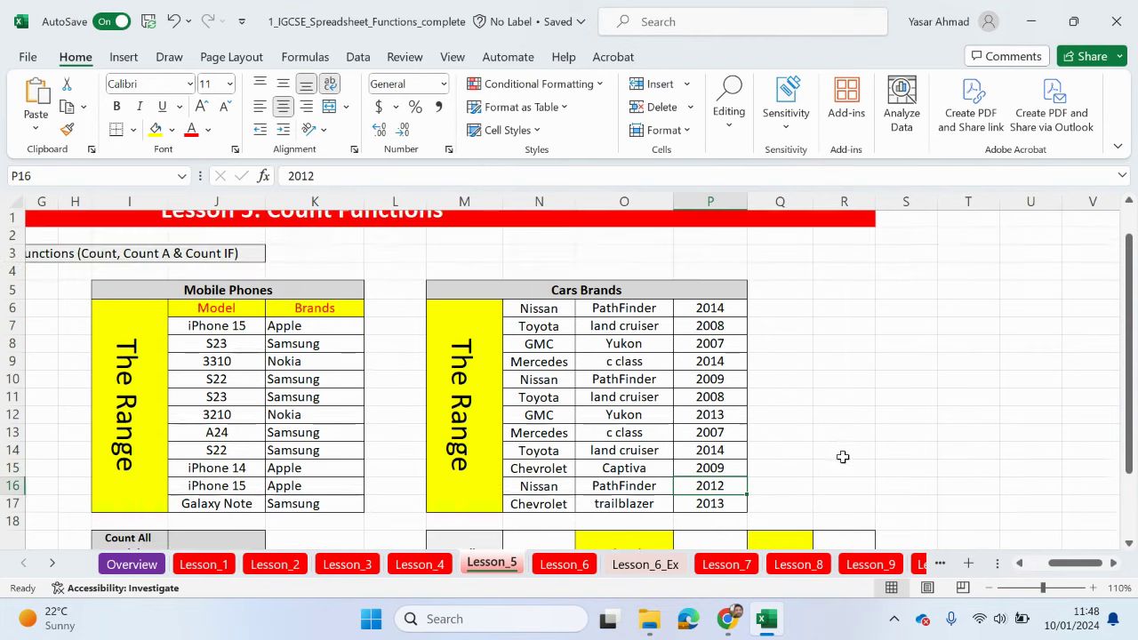
scroll(843, 457, "up", 1)
left_click_drag(1050, 567, 1038, 572)
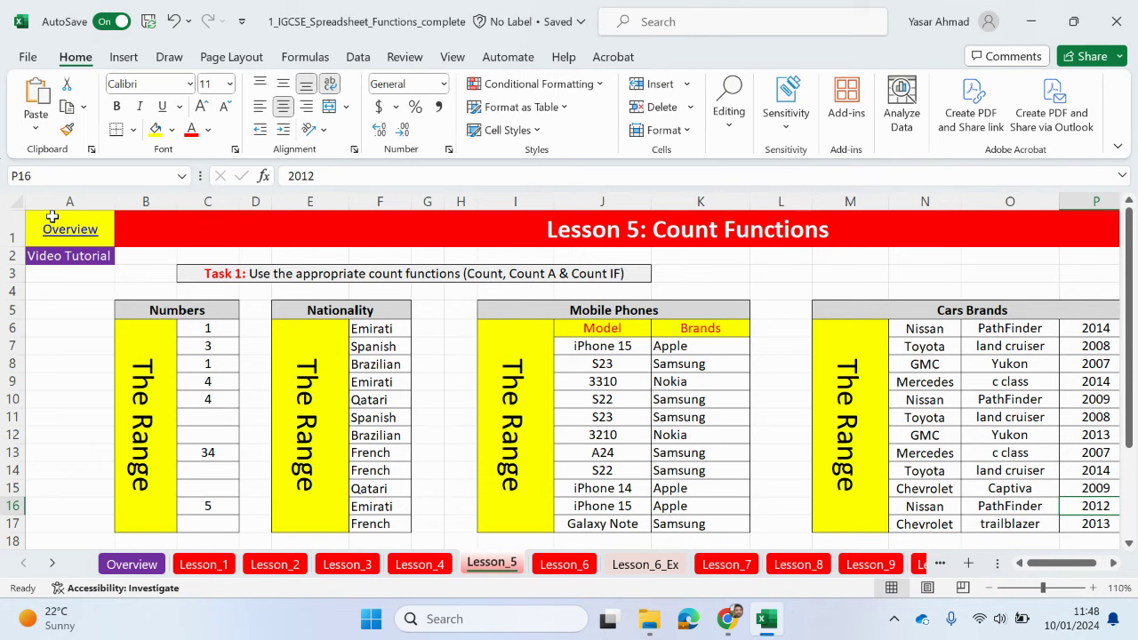
Jump to the Overview sheet of lessons via its hyperlink
scroll(413, 427, "down", 2)
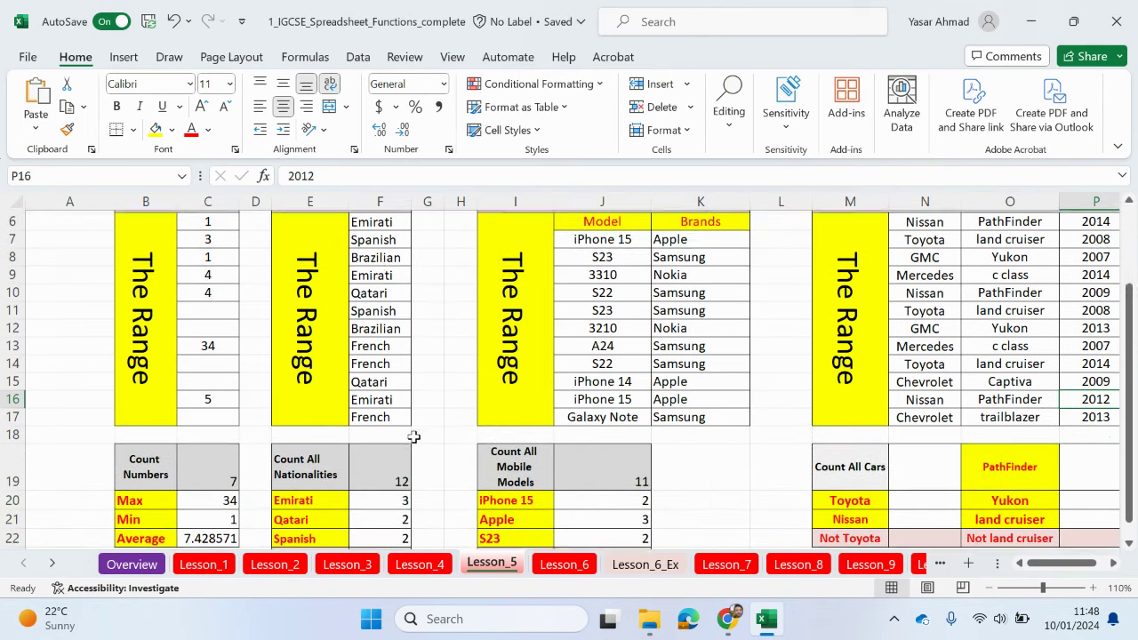
scroll(413, 437, "down", 1)
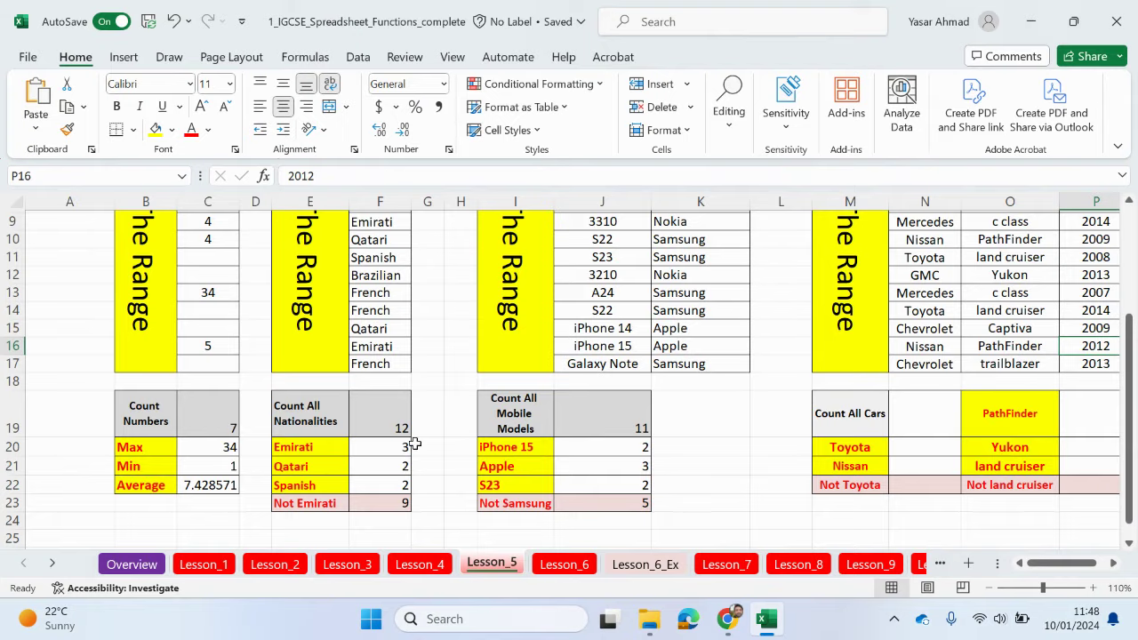
scroll(413, 445, "up", 3)
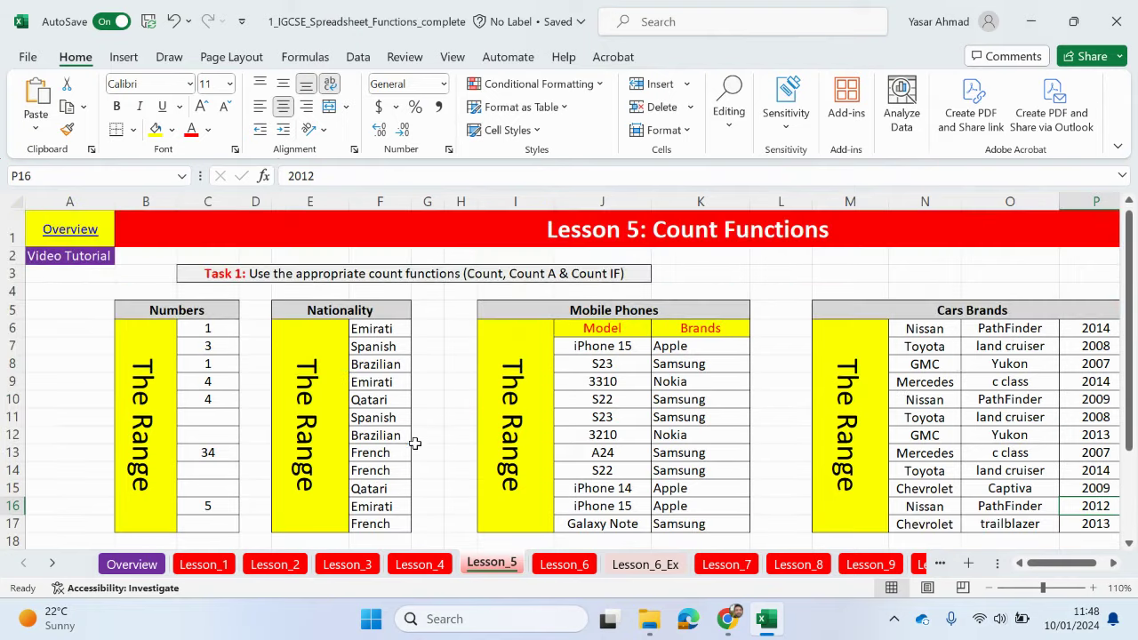
left_click(94, 242)
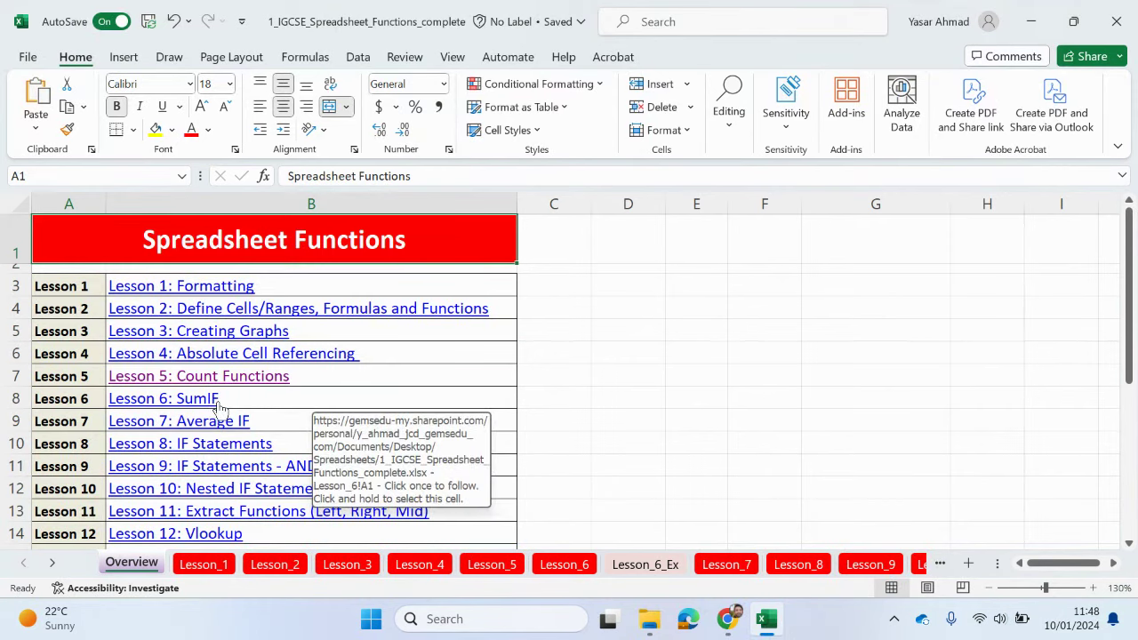
Bring Chrome's New Tab window forward and open the Screencastify recording controls
mouse_move(727, 619)
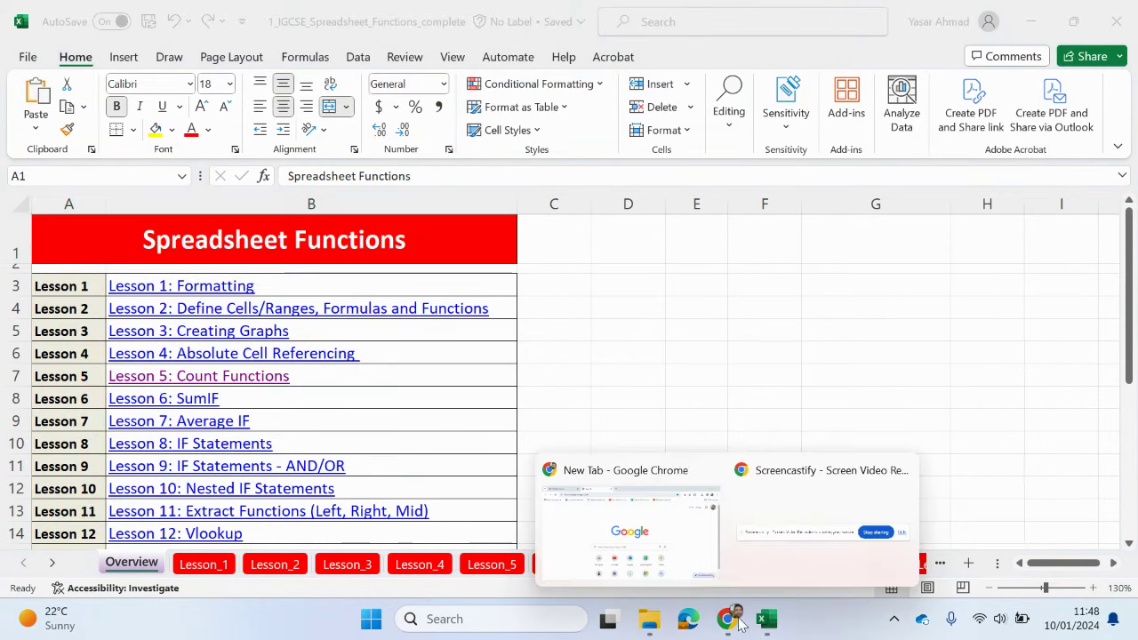
left_click(678, 557)
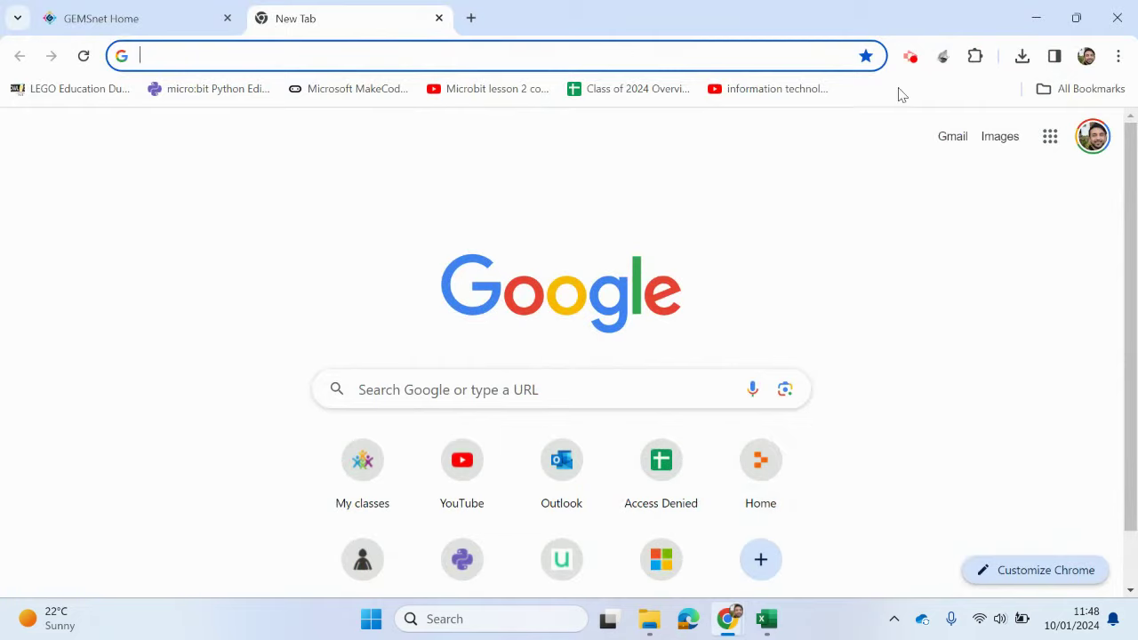
left_click(909, 57)
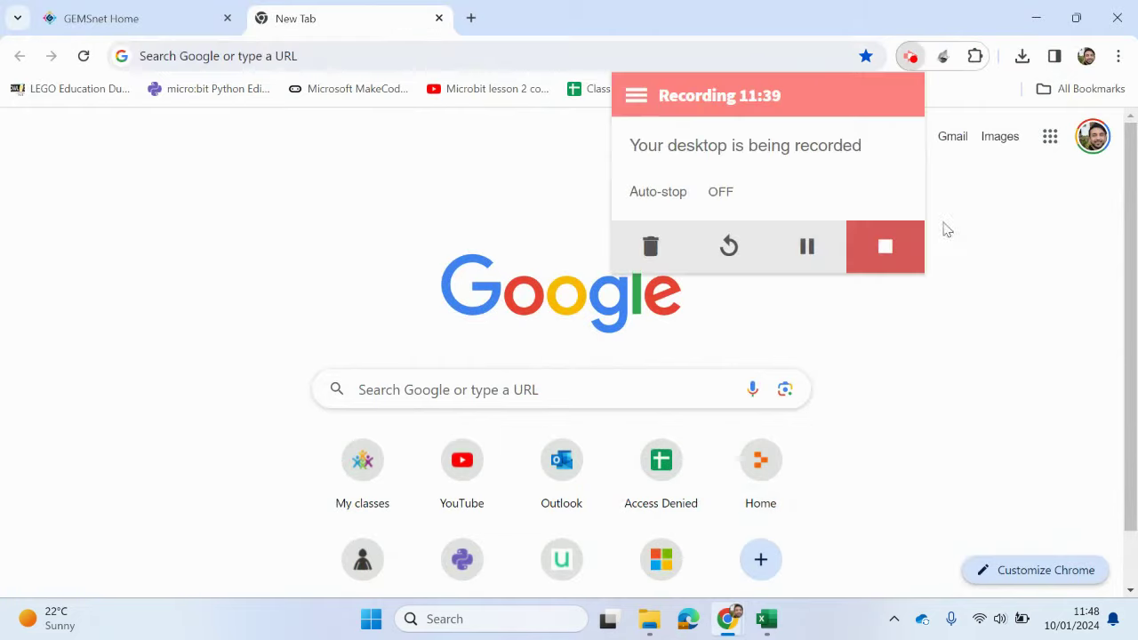